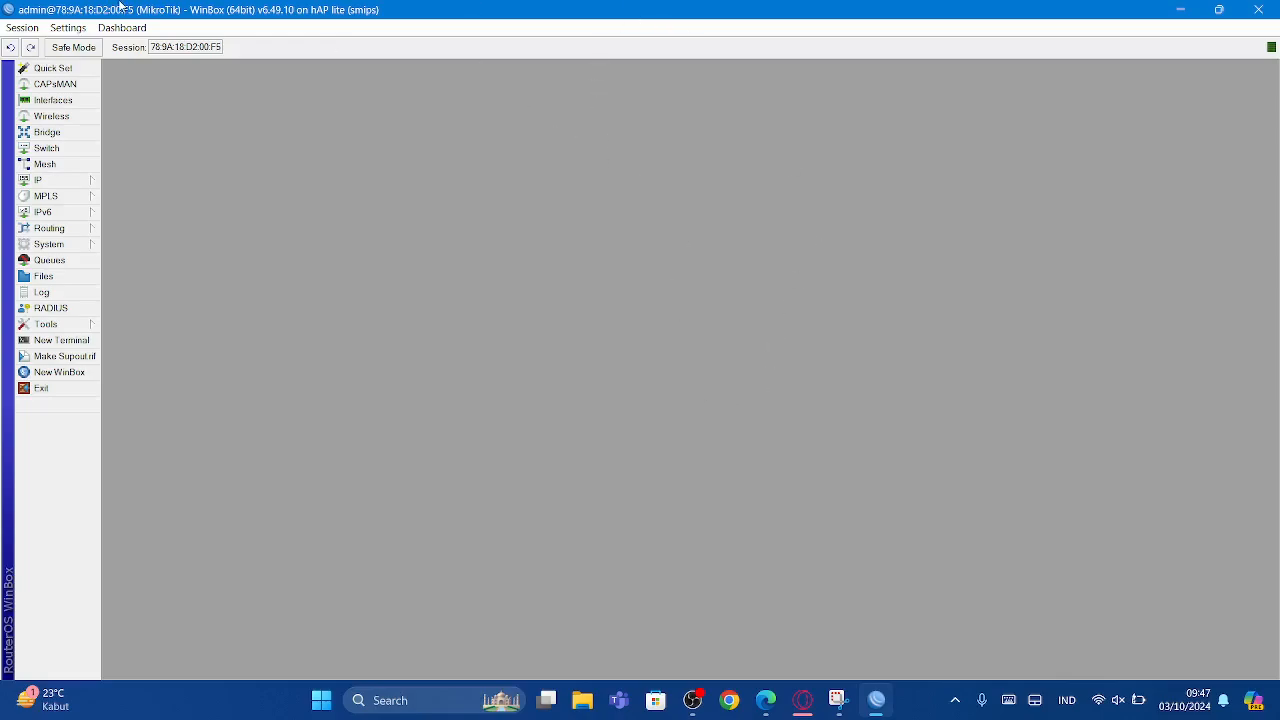
End the current router session, reconnect as admin to the discovered MikroTik RB941-2nD neighbor, and skip the password change.
click(5, 28)
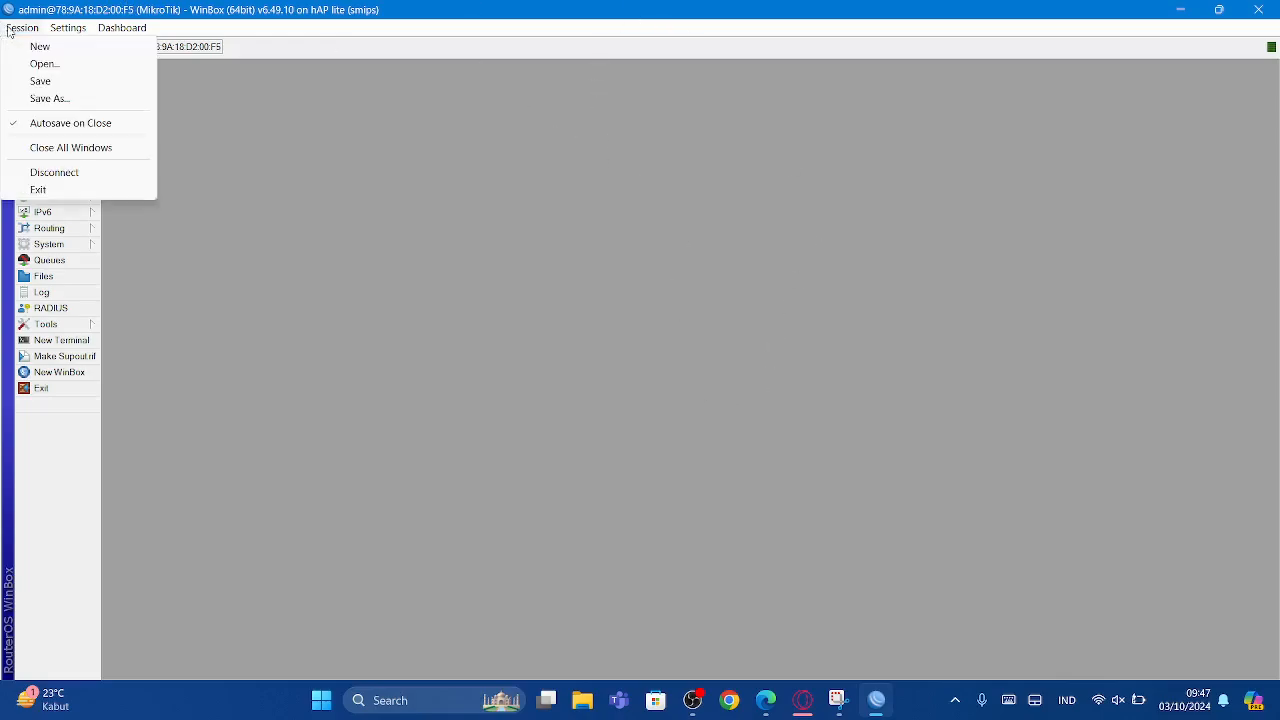
click(114, 187)
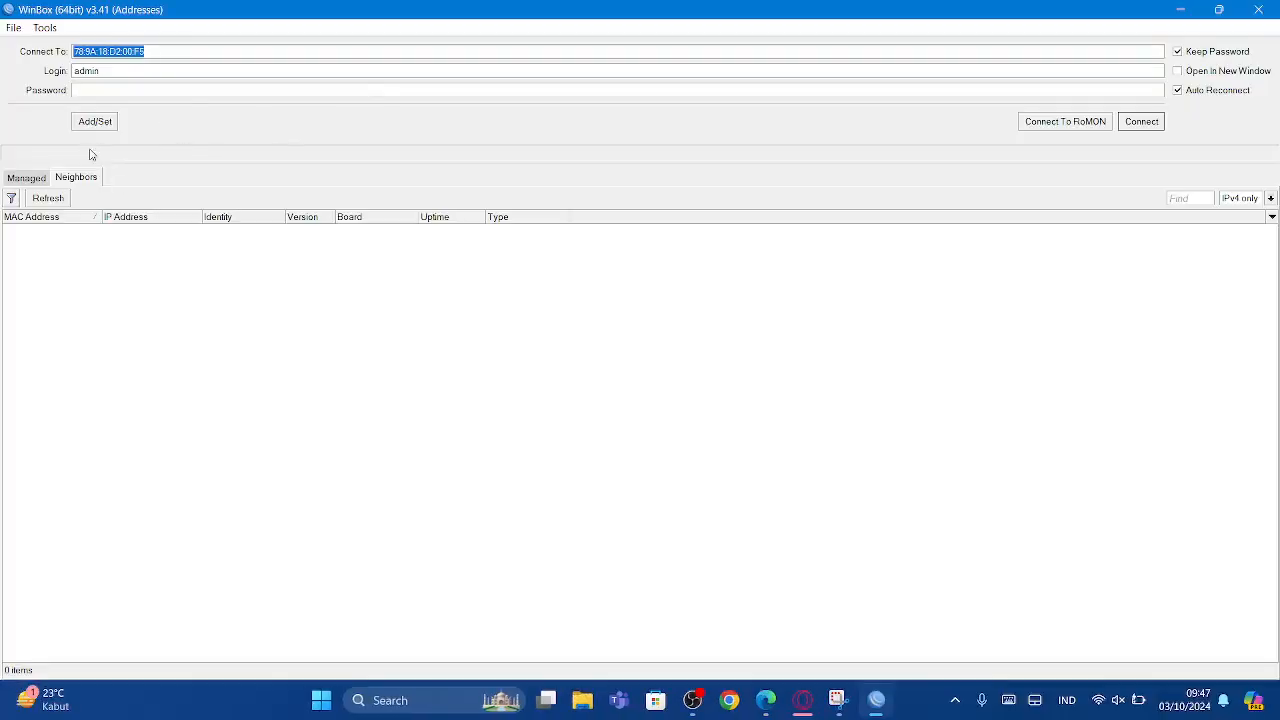
click(47, 198)
click(50, 230)
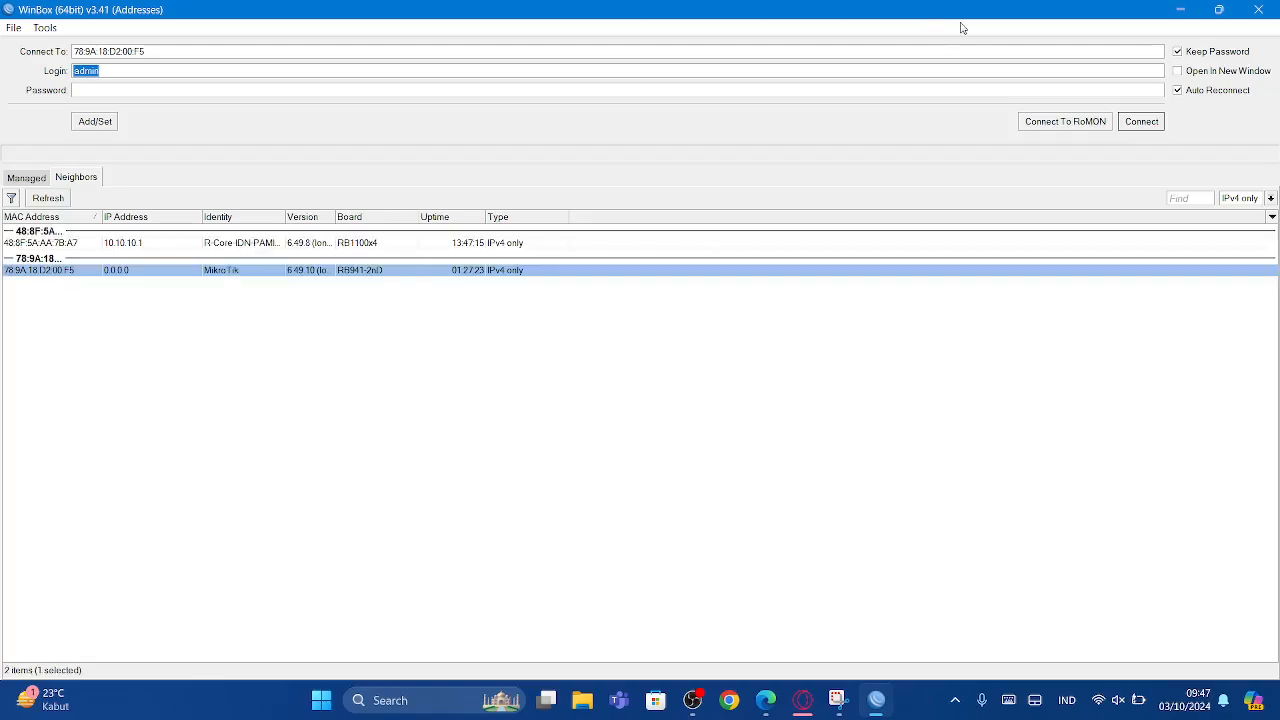
click(1147, 123)
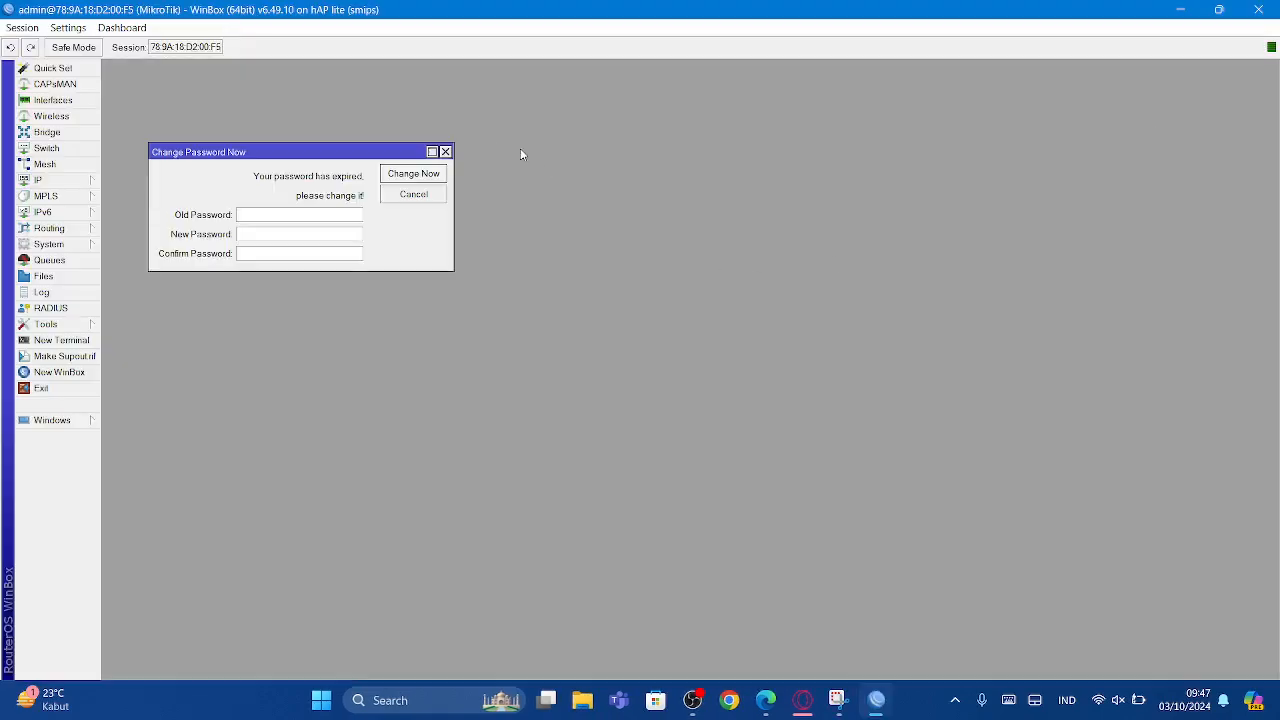
click(445, 151)
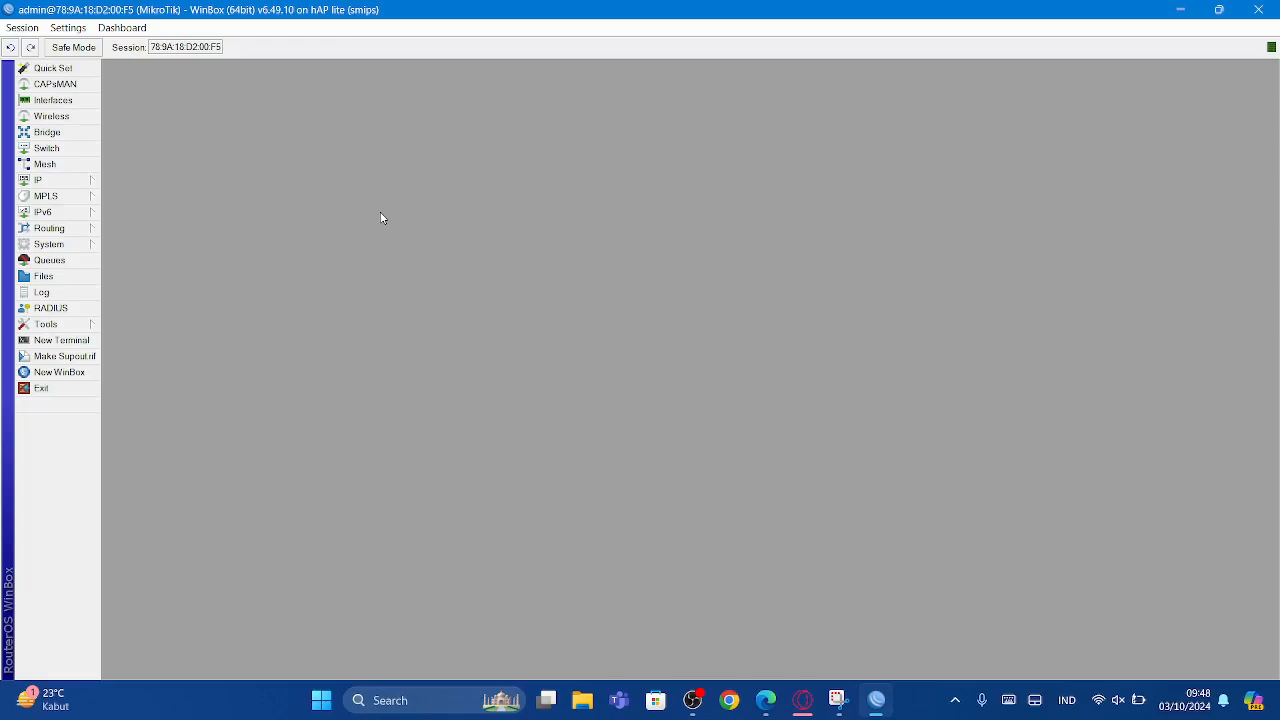
Add the IP address 192.168.10.1/24 on interface ether4.
click(83, 185)
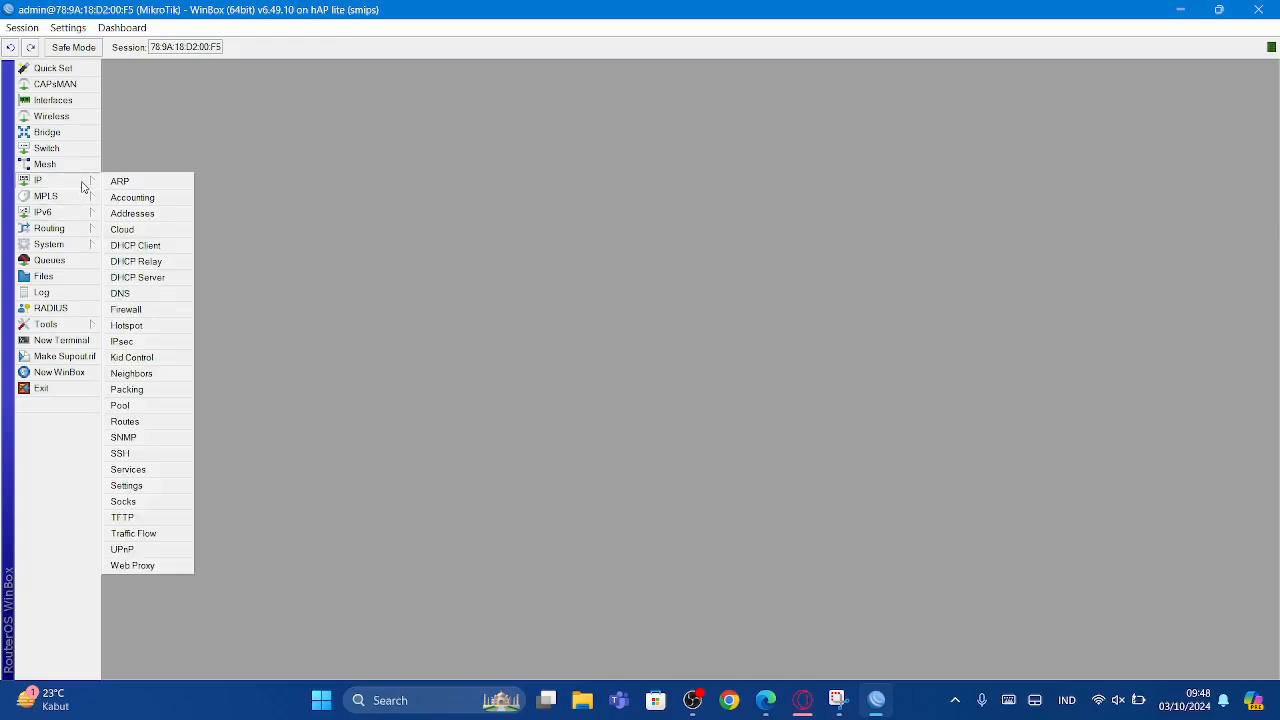
click(186, 213)
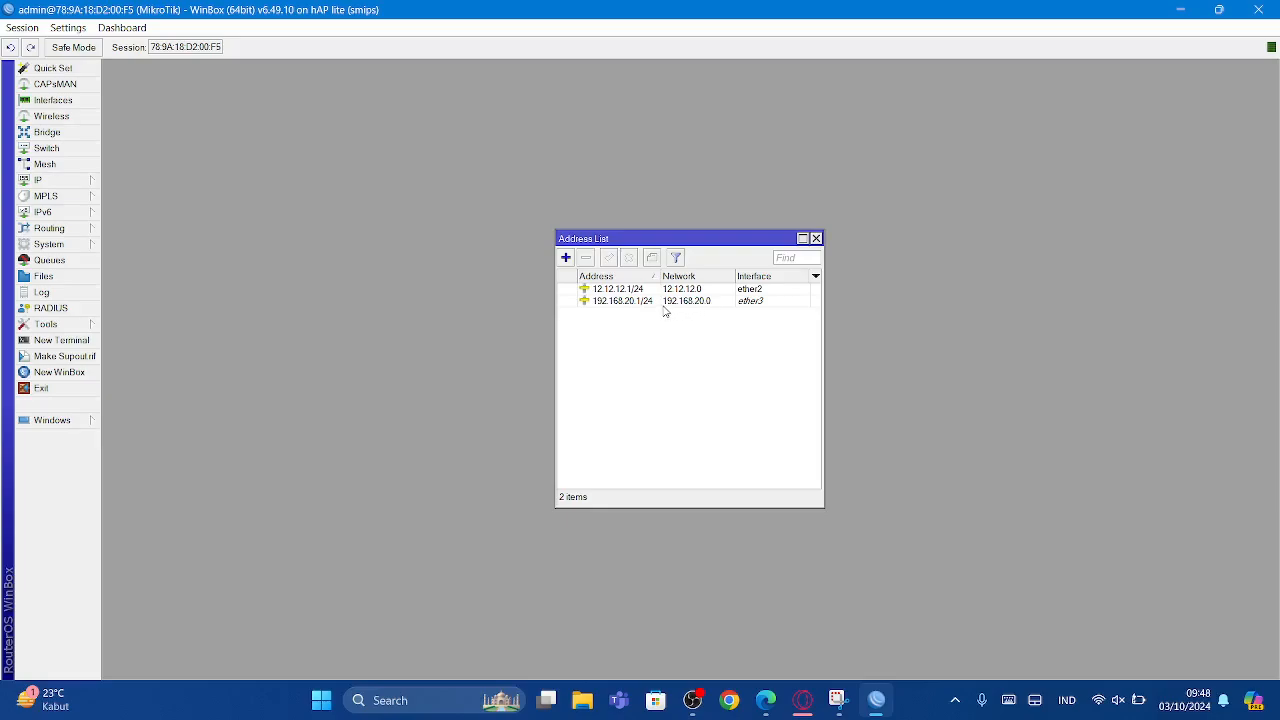
click(570, 260)
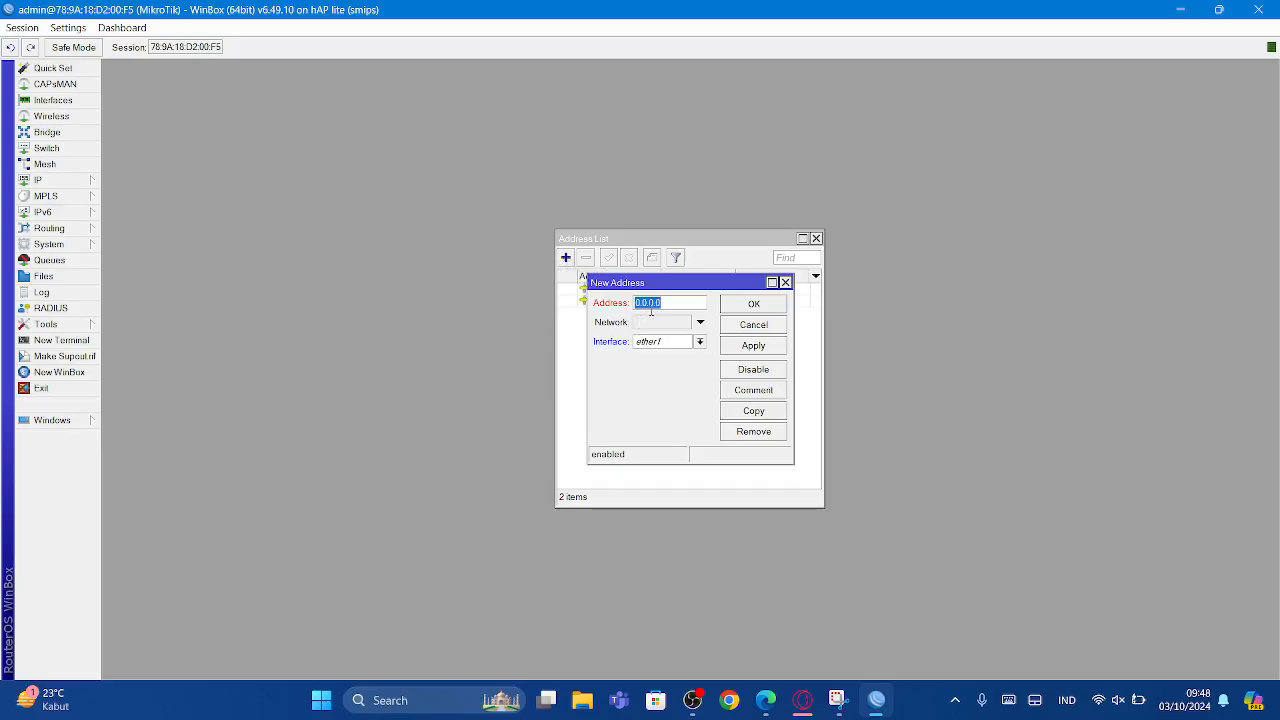
text(192.168.10)
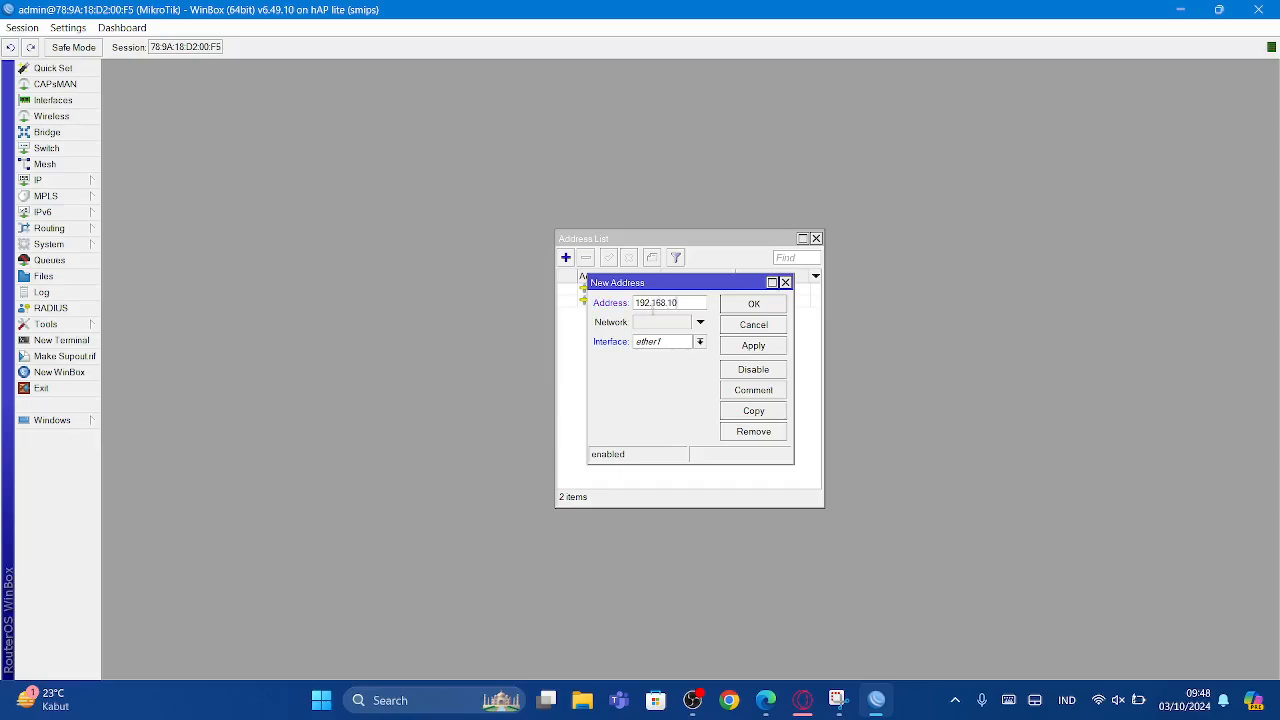
text(.1/24)
click(698, 342)
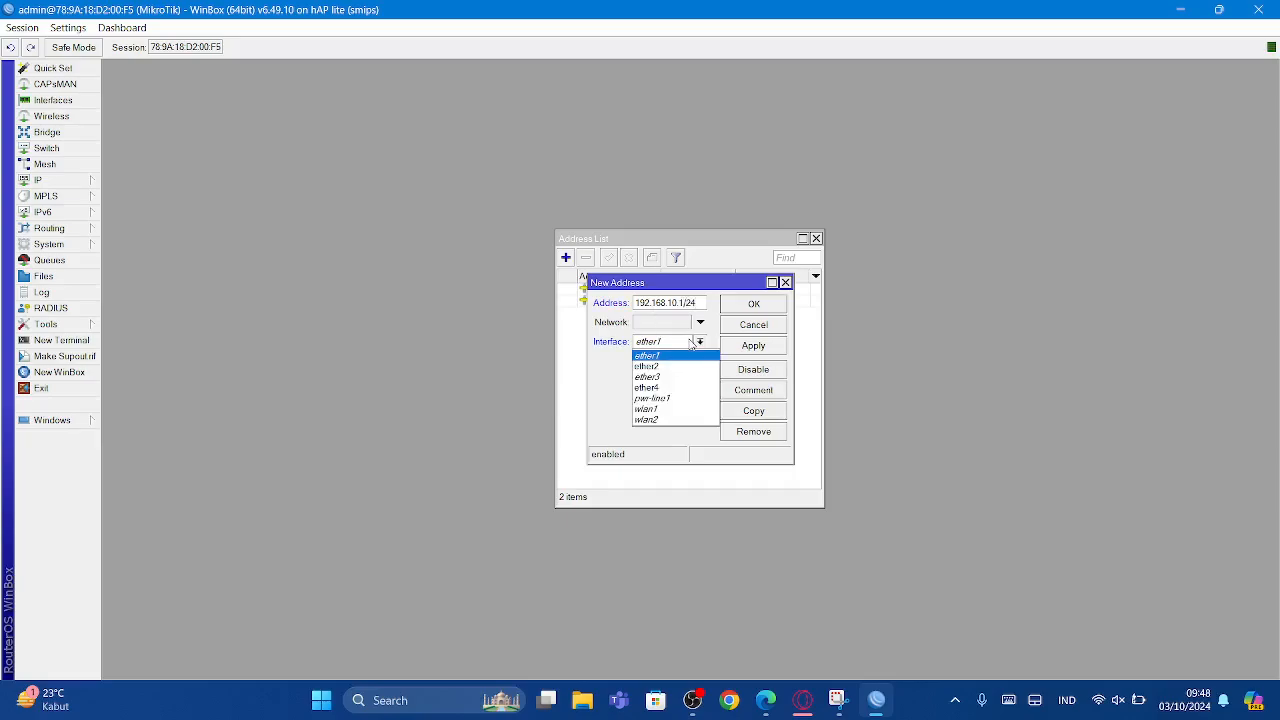
click(664, 390)
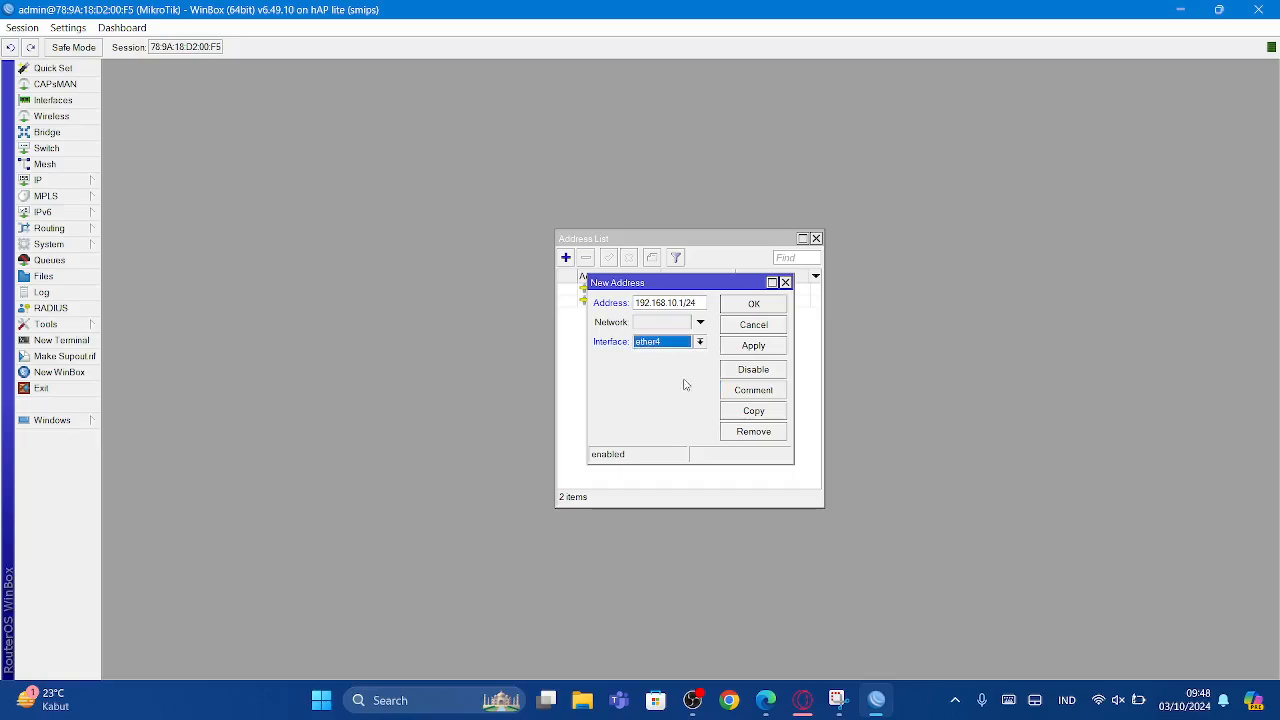
click(762, 347)
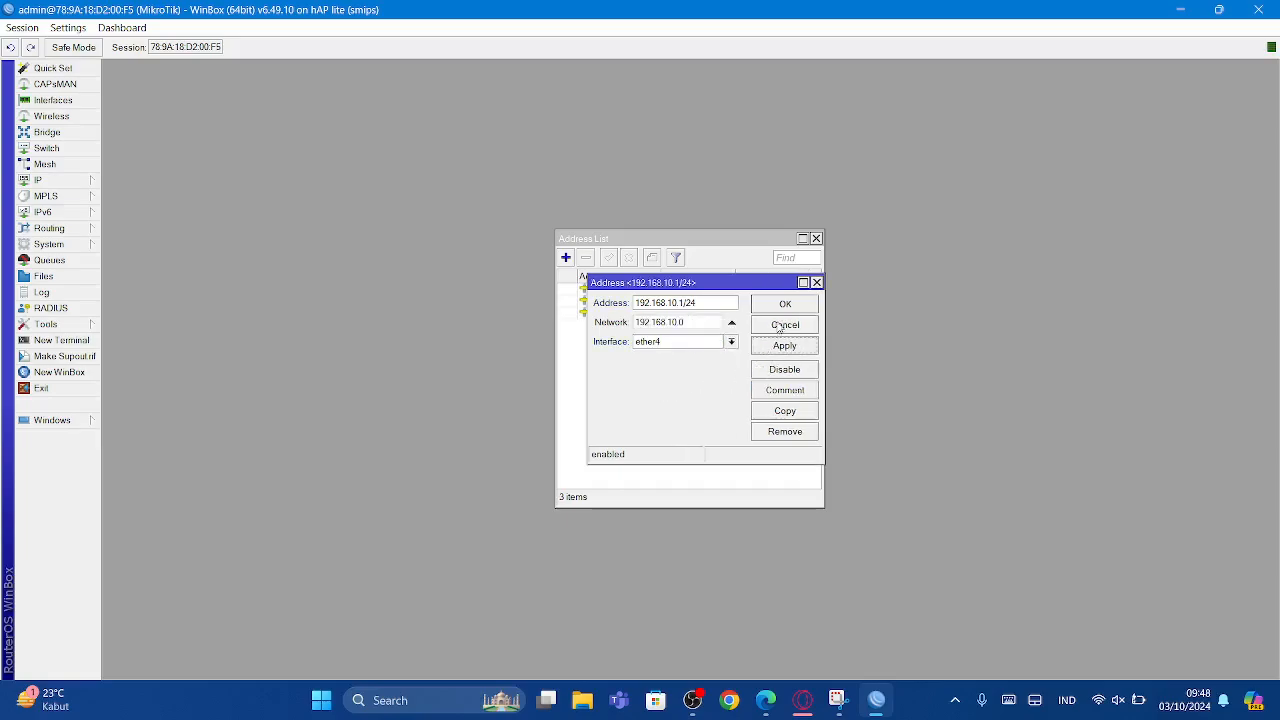
click(783, 306)
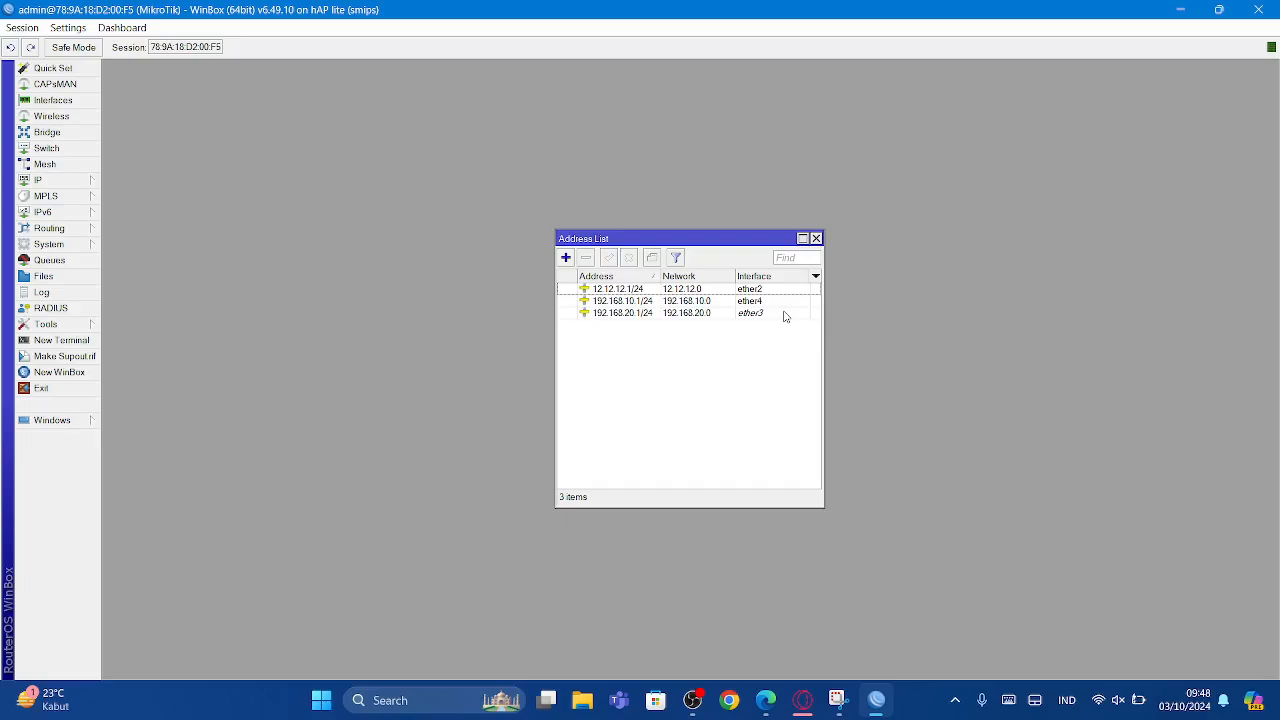
Attach a comment with the tutorial's name to the 192.168.10.1/24 address and close the address list.
click(697, 302)
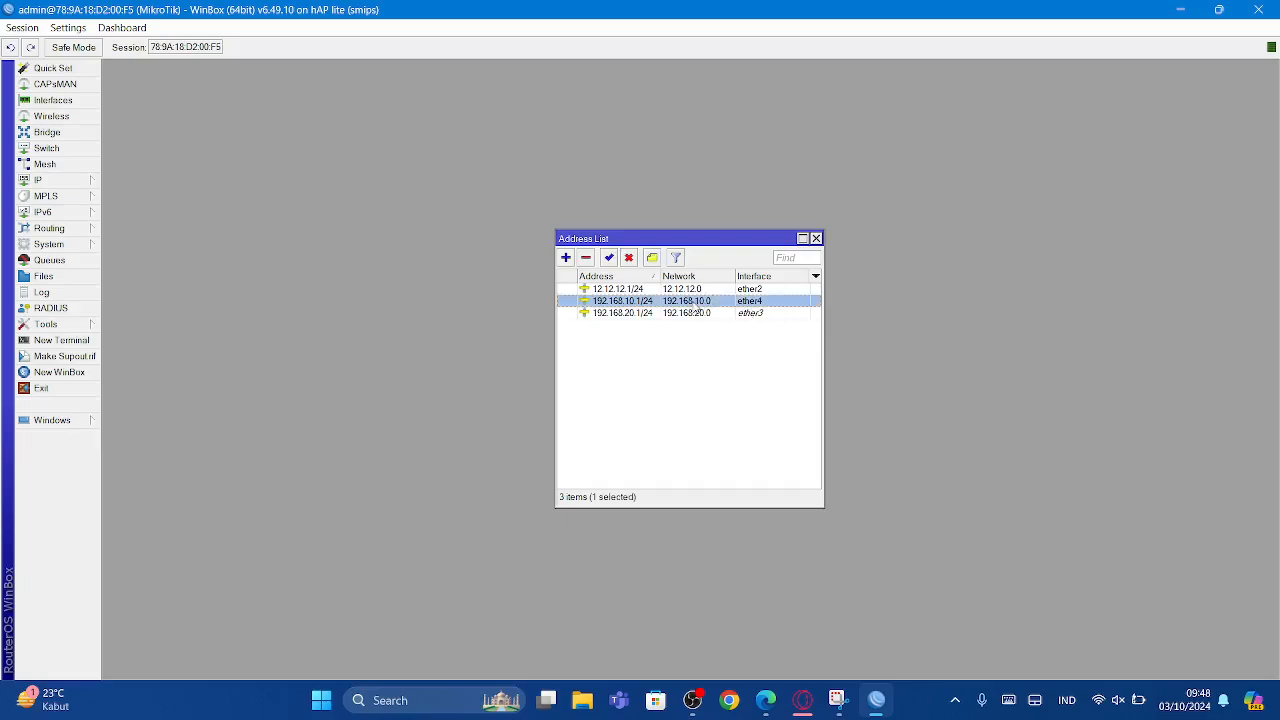
click(651, 258)
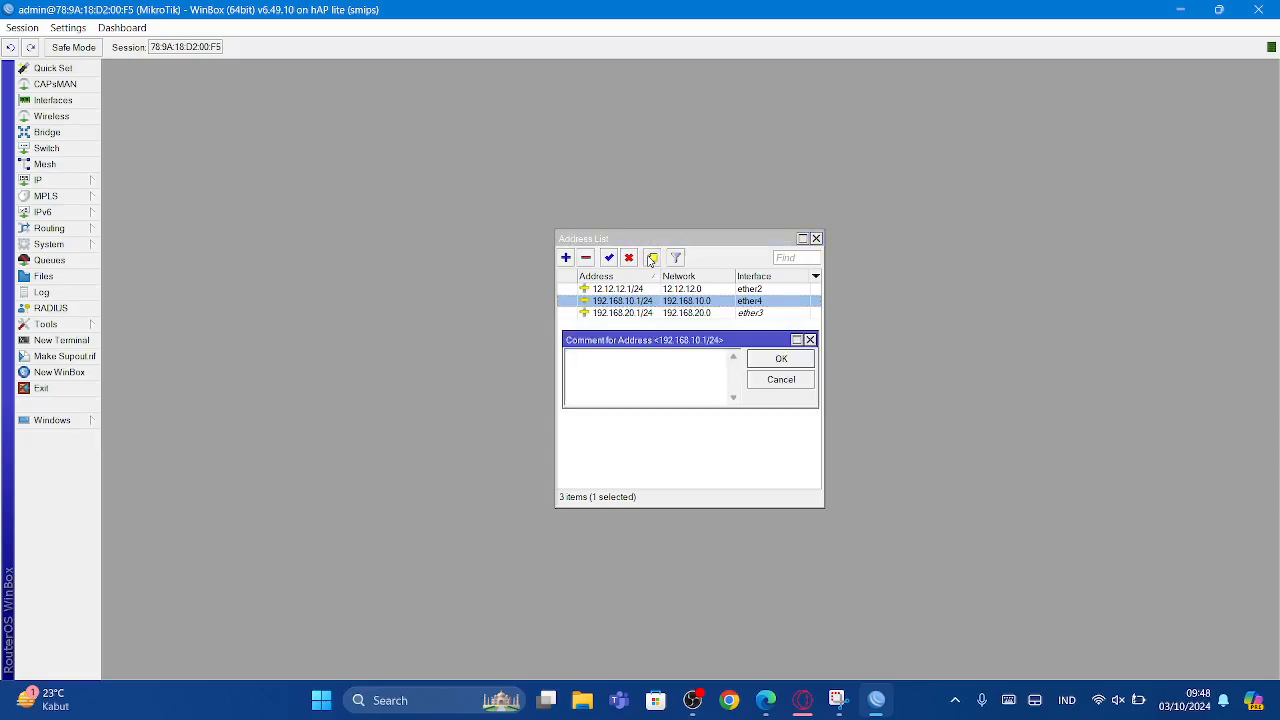
text(Azmi Tutorial)
key(Return)
click(618, 344)
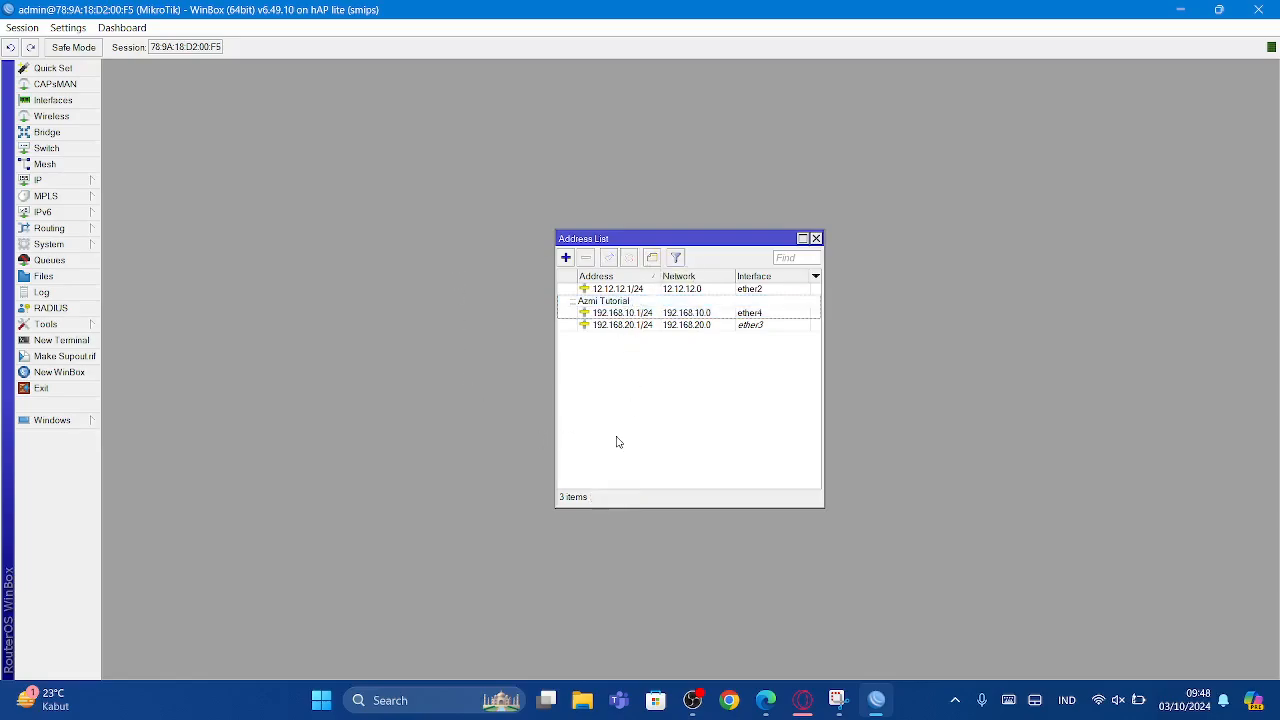
click(816, 238)
Start a DHCP server setup on ether4 with network 192.168.10.0/24, gateway 192.168.10.1 and address pool 192.168.10.2-192.168.10.254.
click(41, 182)
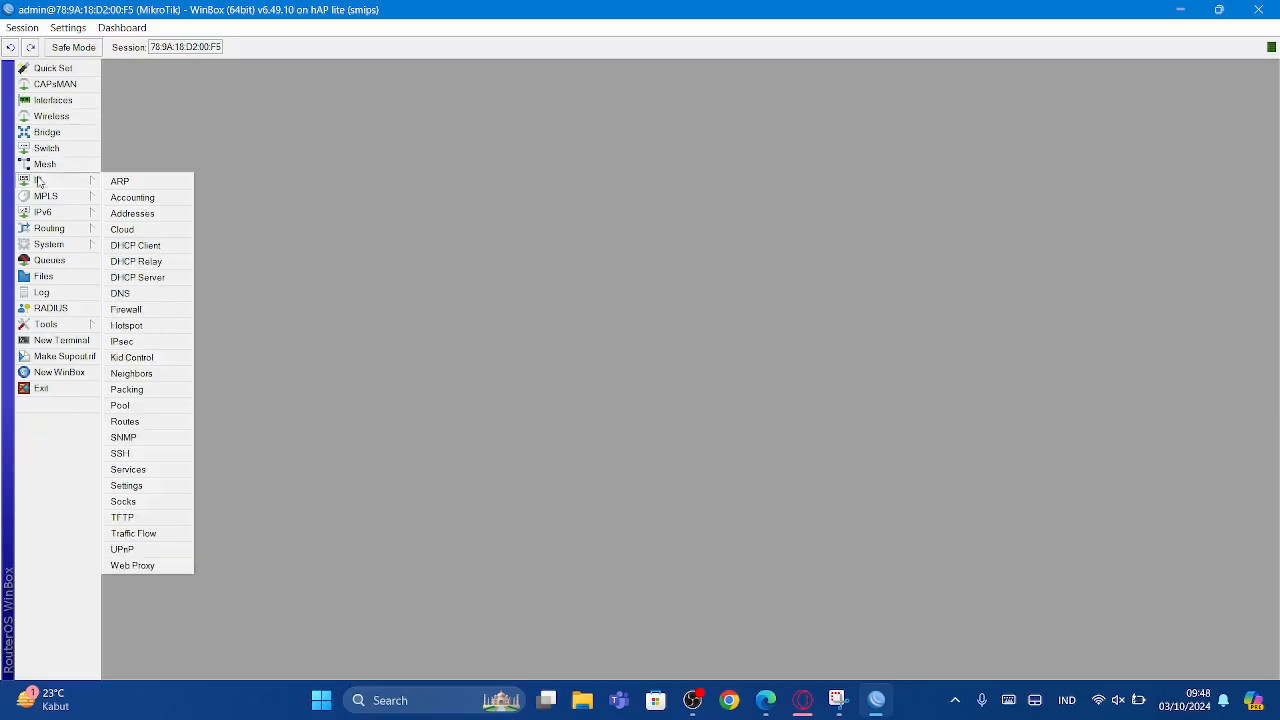
mouse_move(58, 196)
click(162, 281)
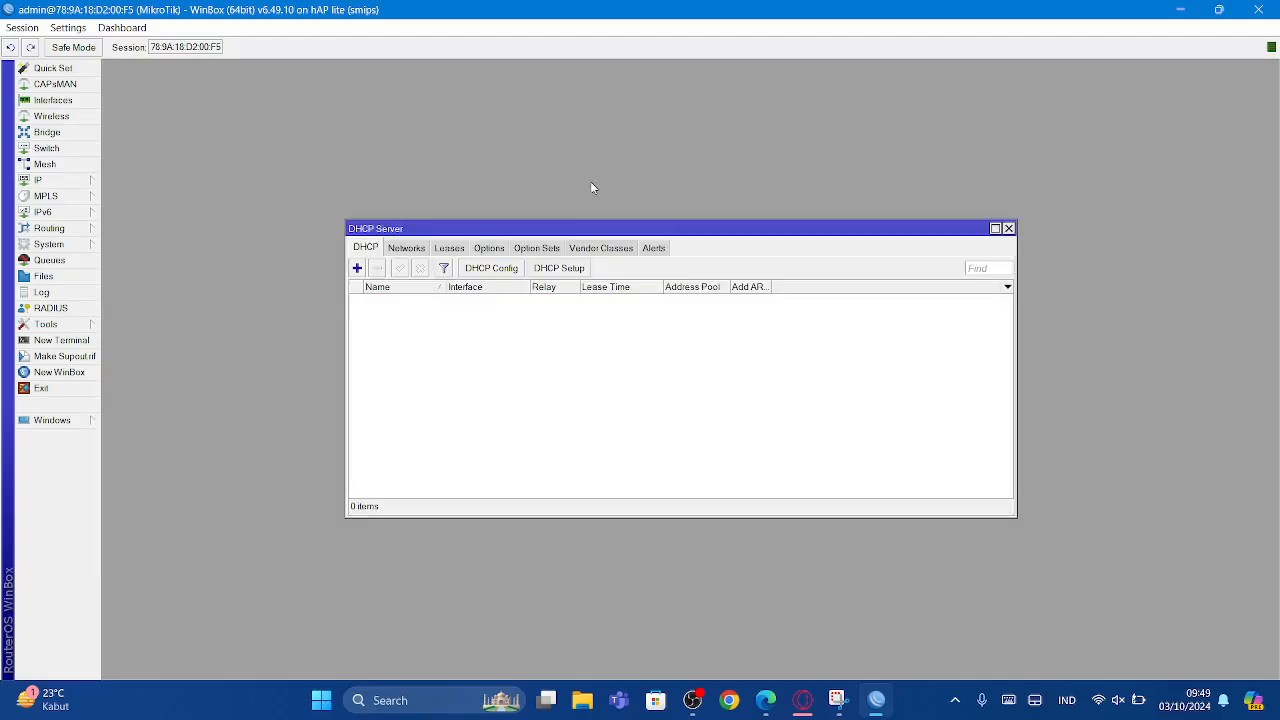
click(563, 272)
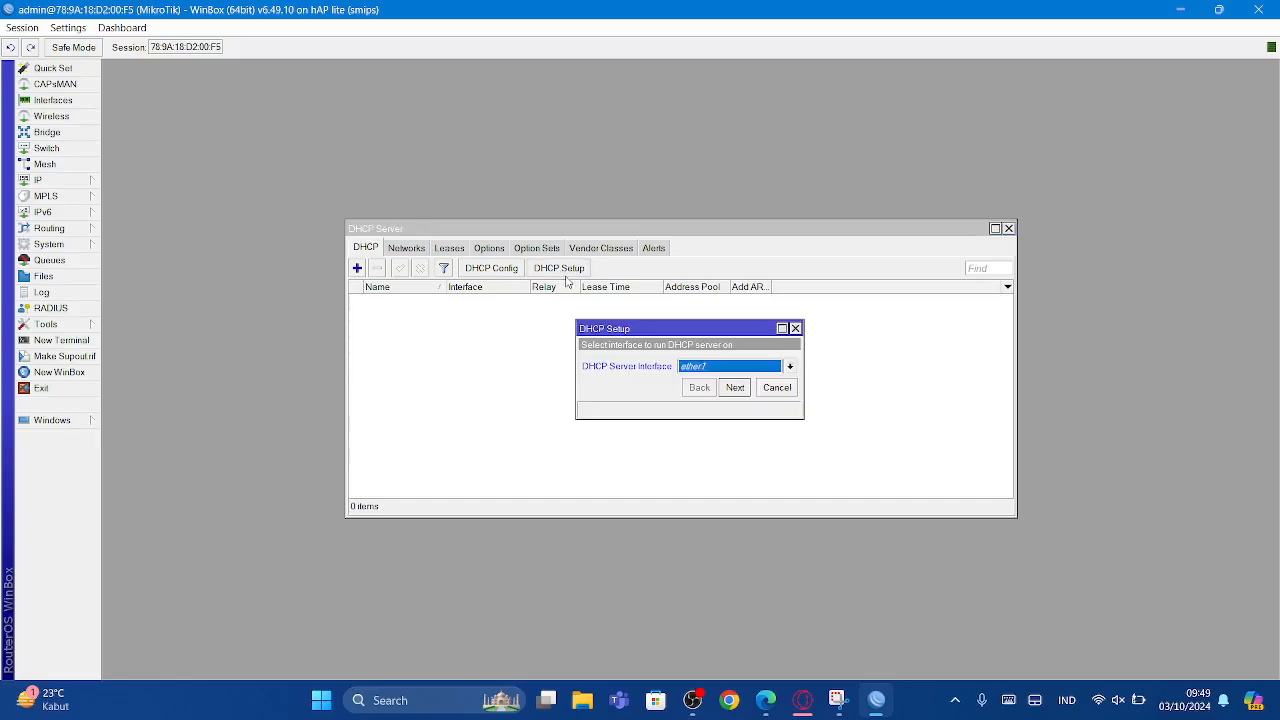
click(729, 374)
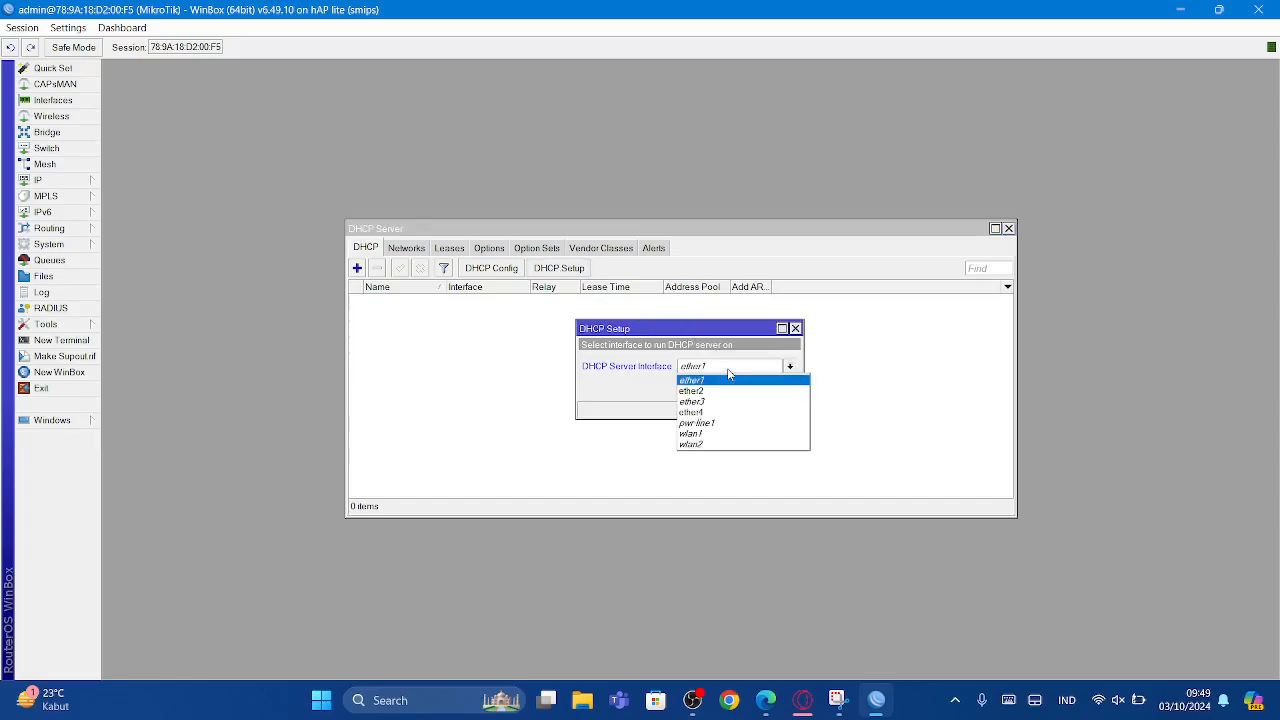
click(731, 406)
click(734, 387)
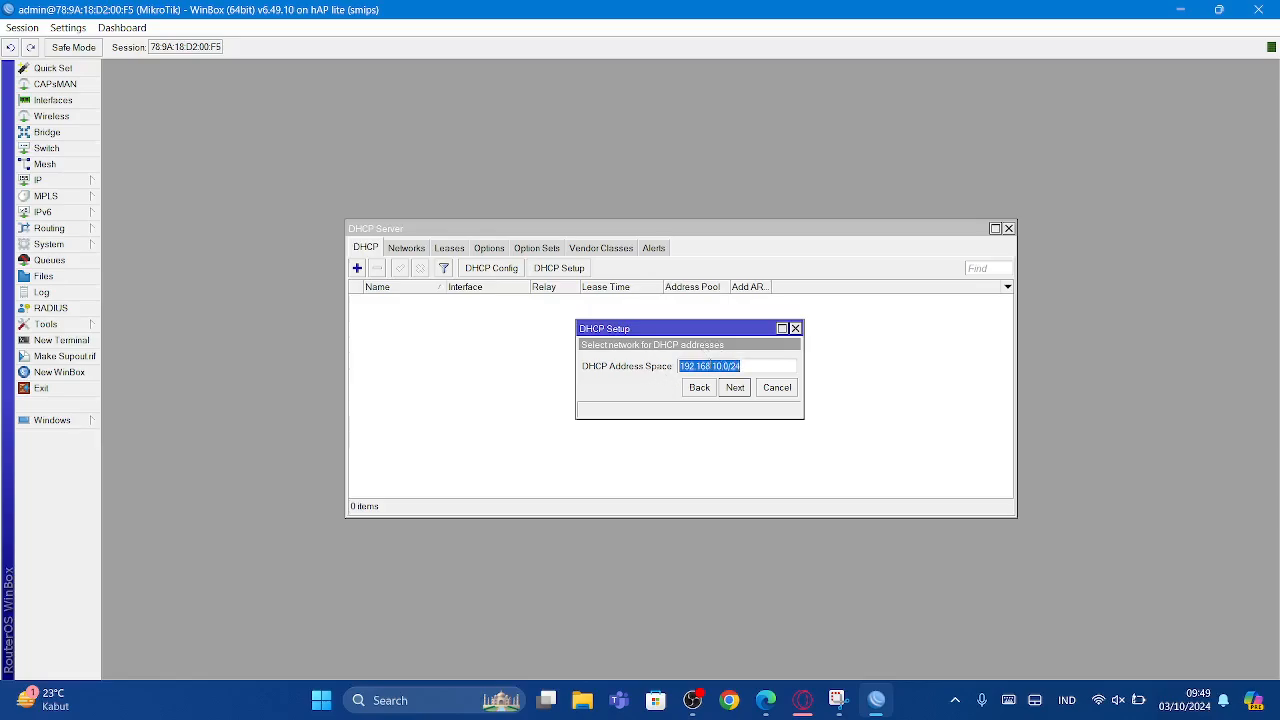
click(734, 387)
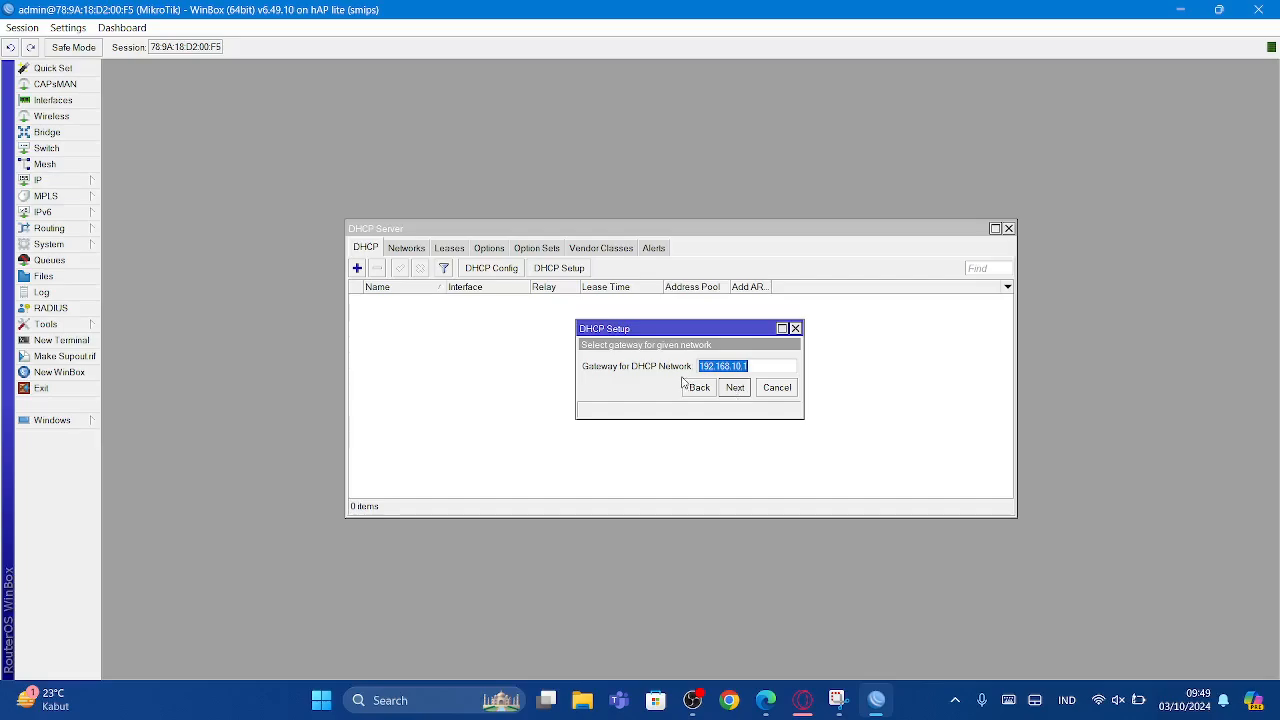
click(741, 391)
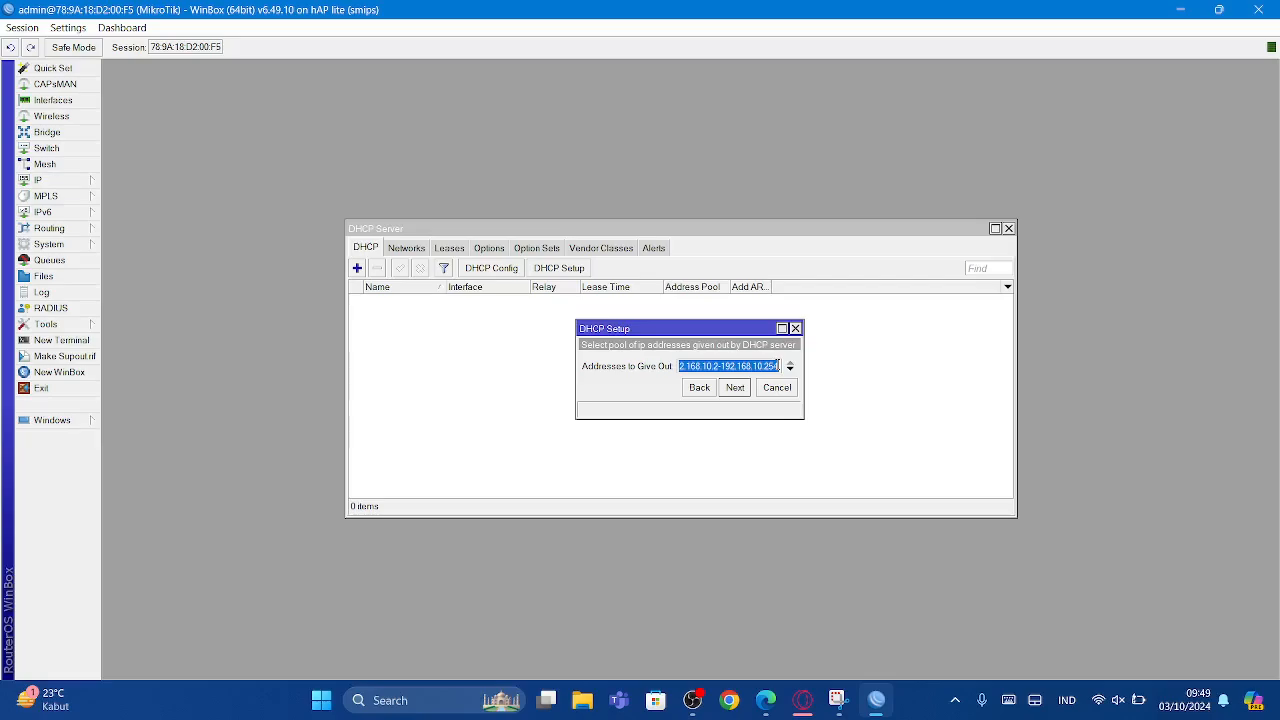
click(738, 388)
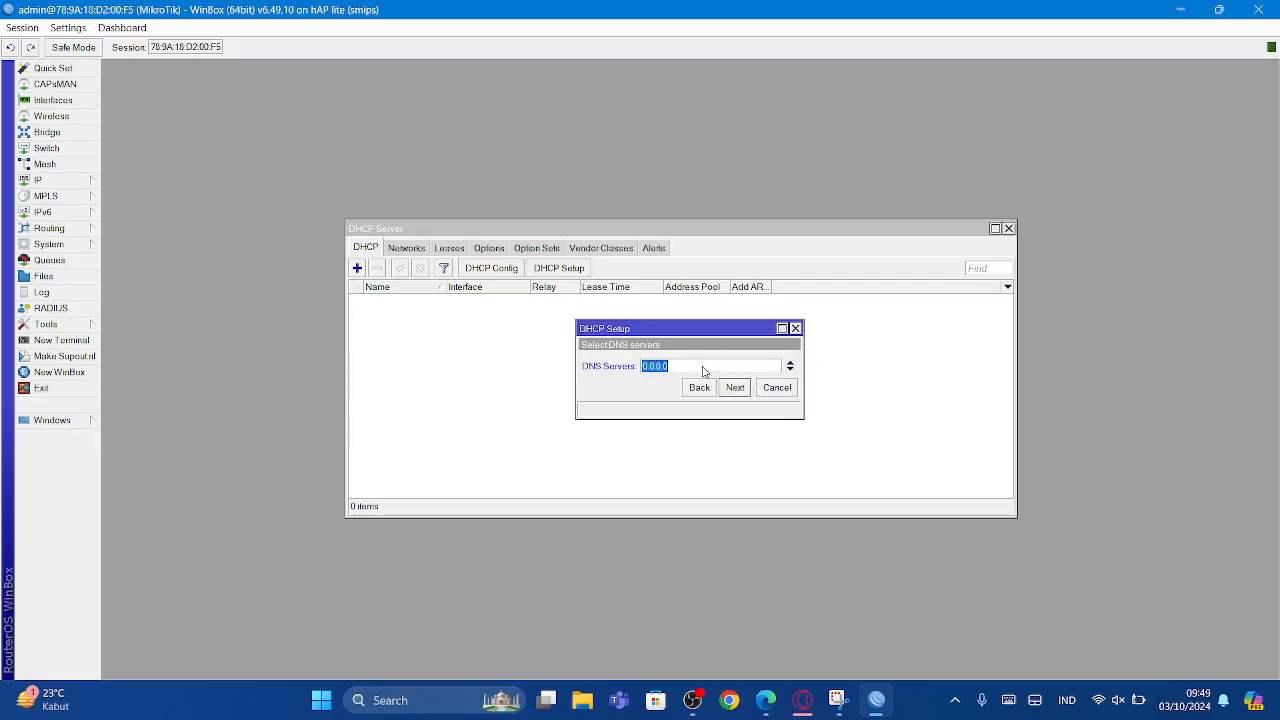
Enter 8.8.8.8 and 8.8.4.4 as the DNS servers and try to continue the DHCP setup.
text(8.8.8.8)
click(791, 370)
text(8)
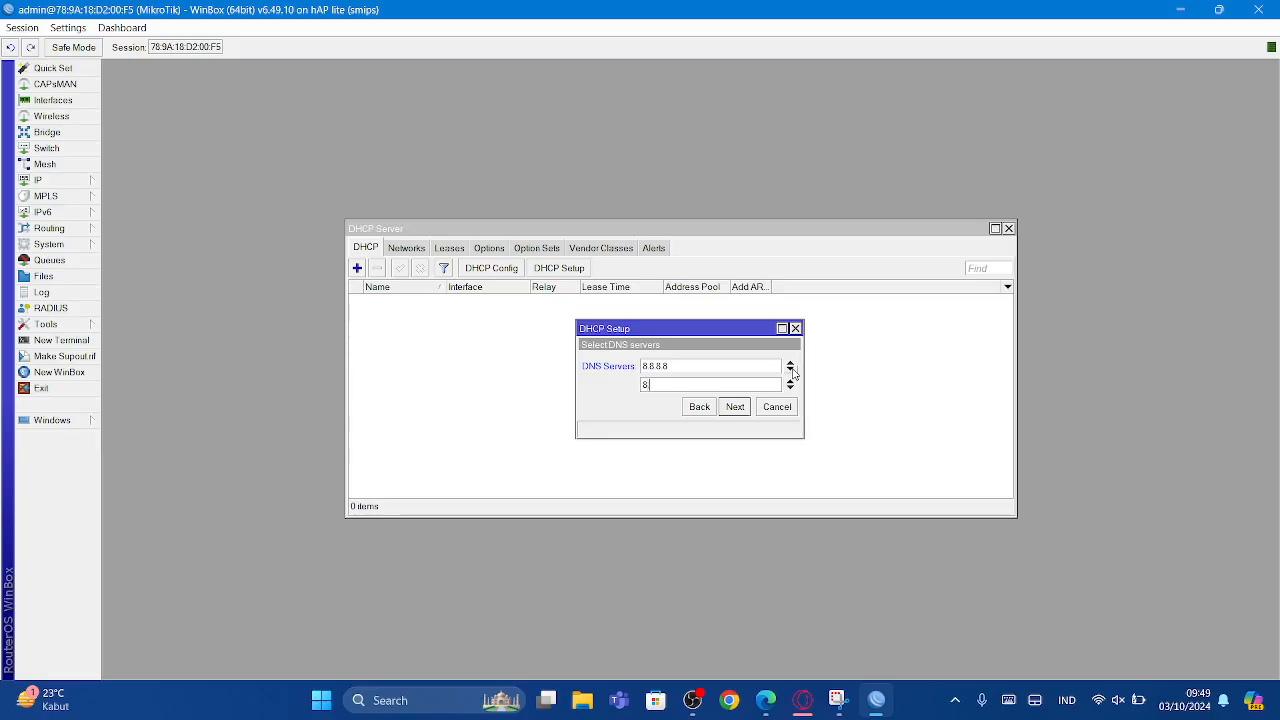
text(.8.4.4)
click(736, 408)
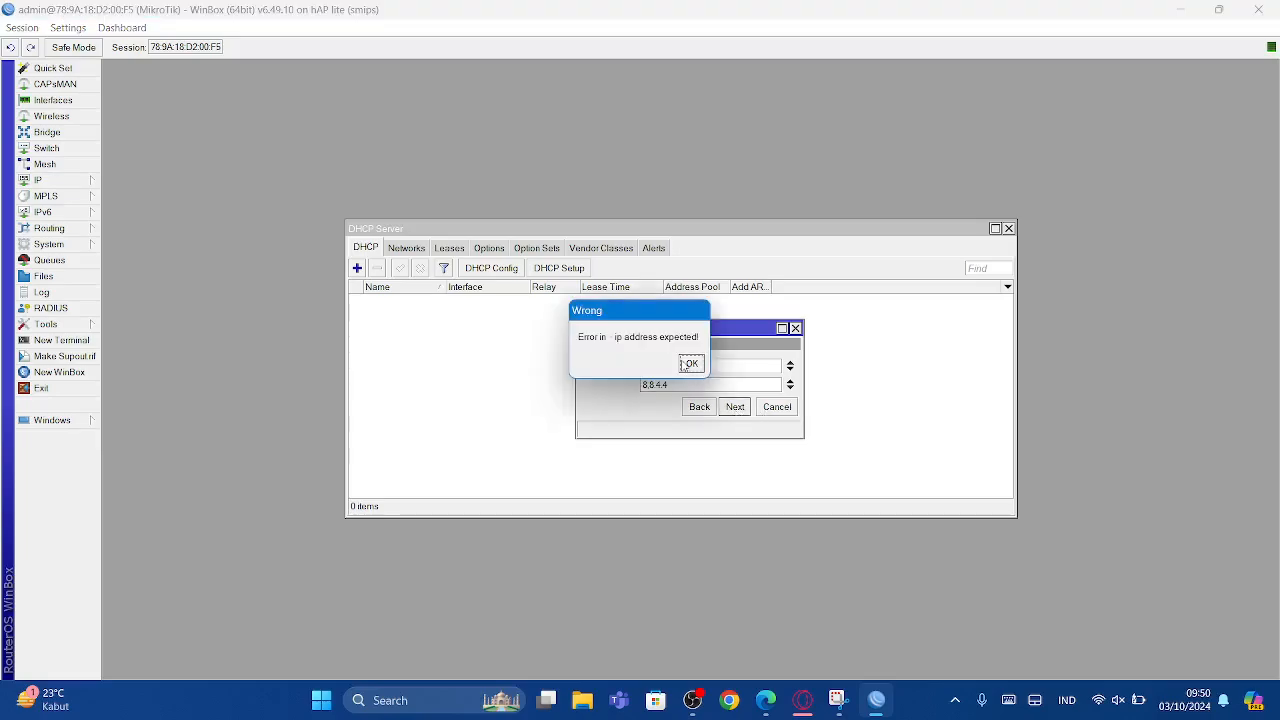
click(690, 363)
click(735, 407)
click(690, 363)
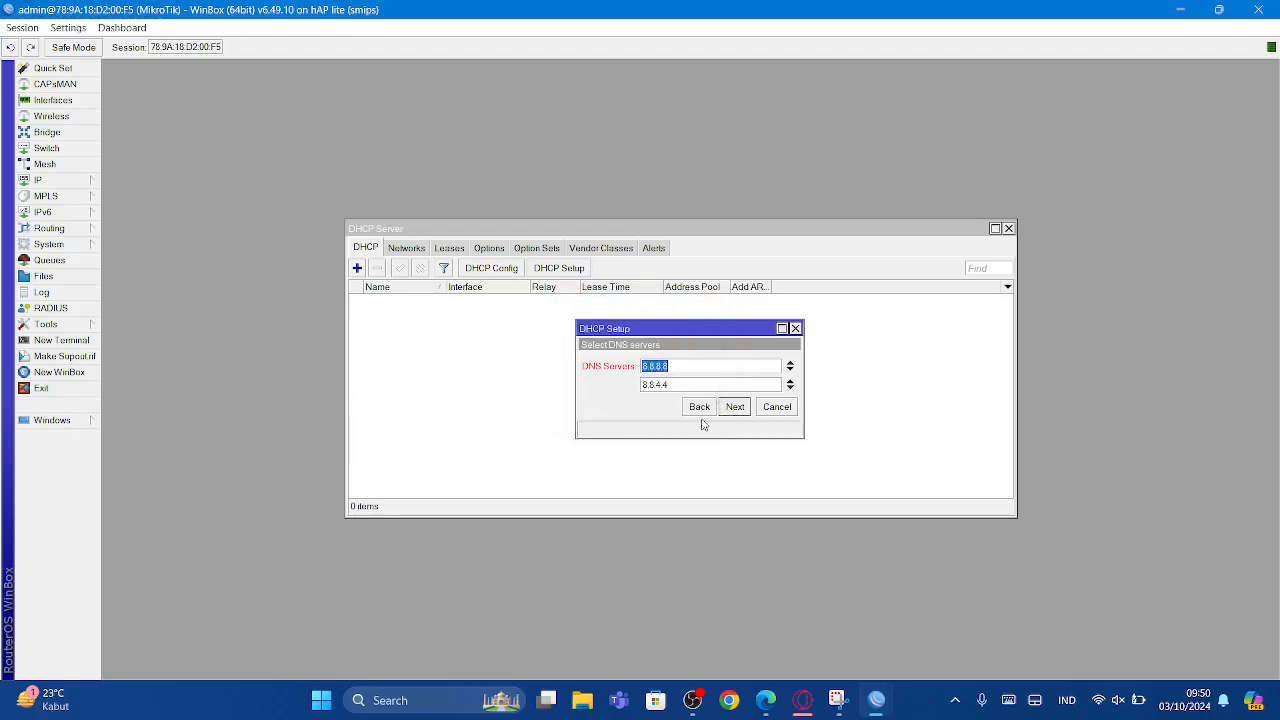
Recheck the network, gateway and address pool of the DHCP setup and retry submitting the DNS servers.
click(700, 407)
click(700, 407)
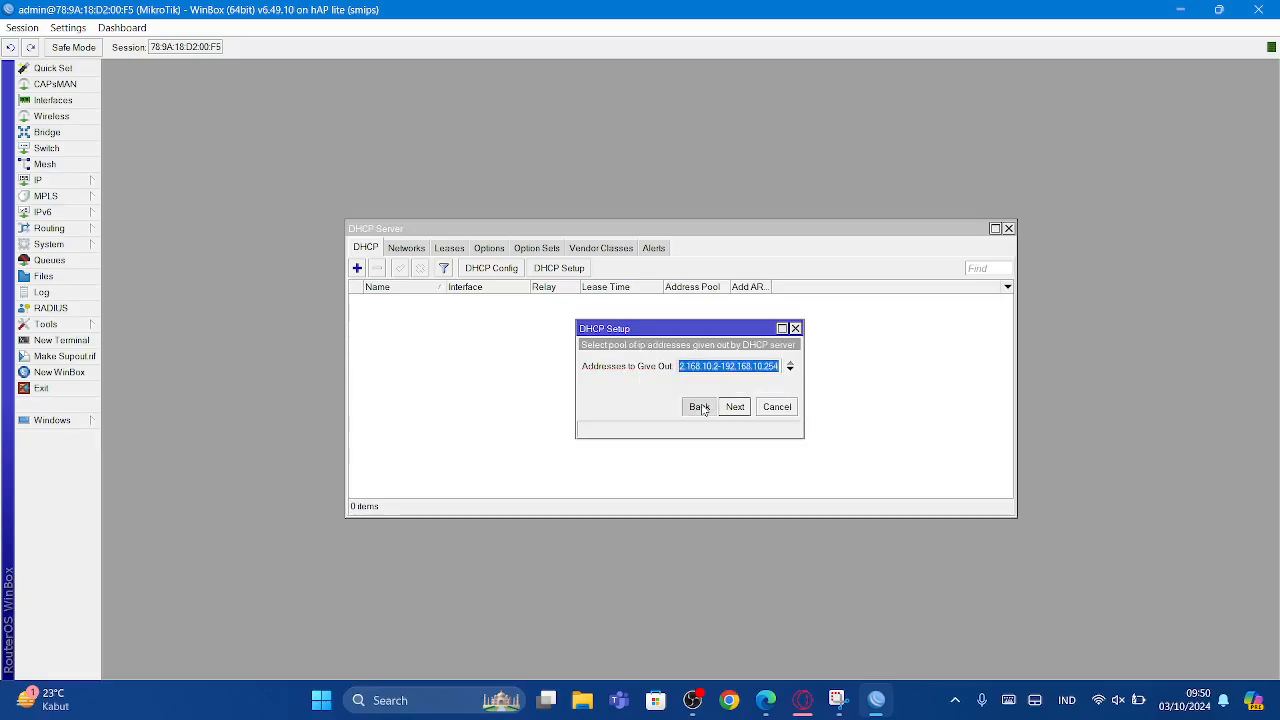
click(700, 407)
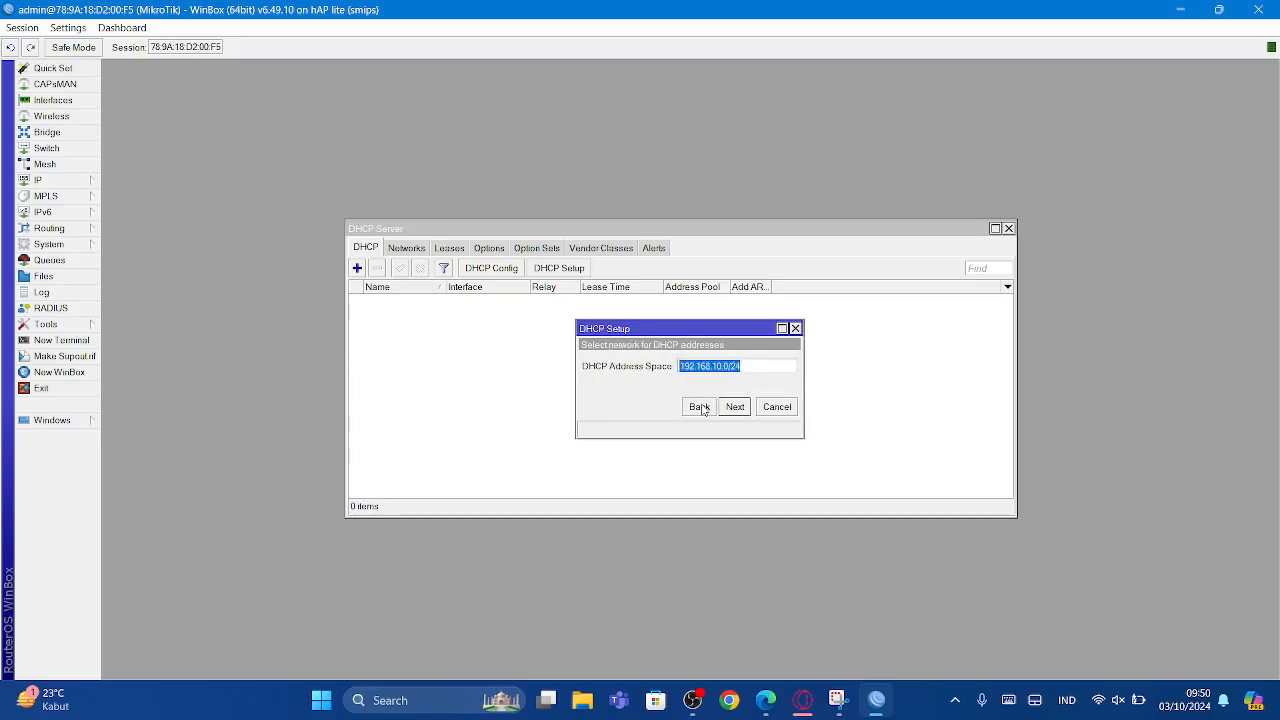
click(738, 407)
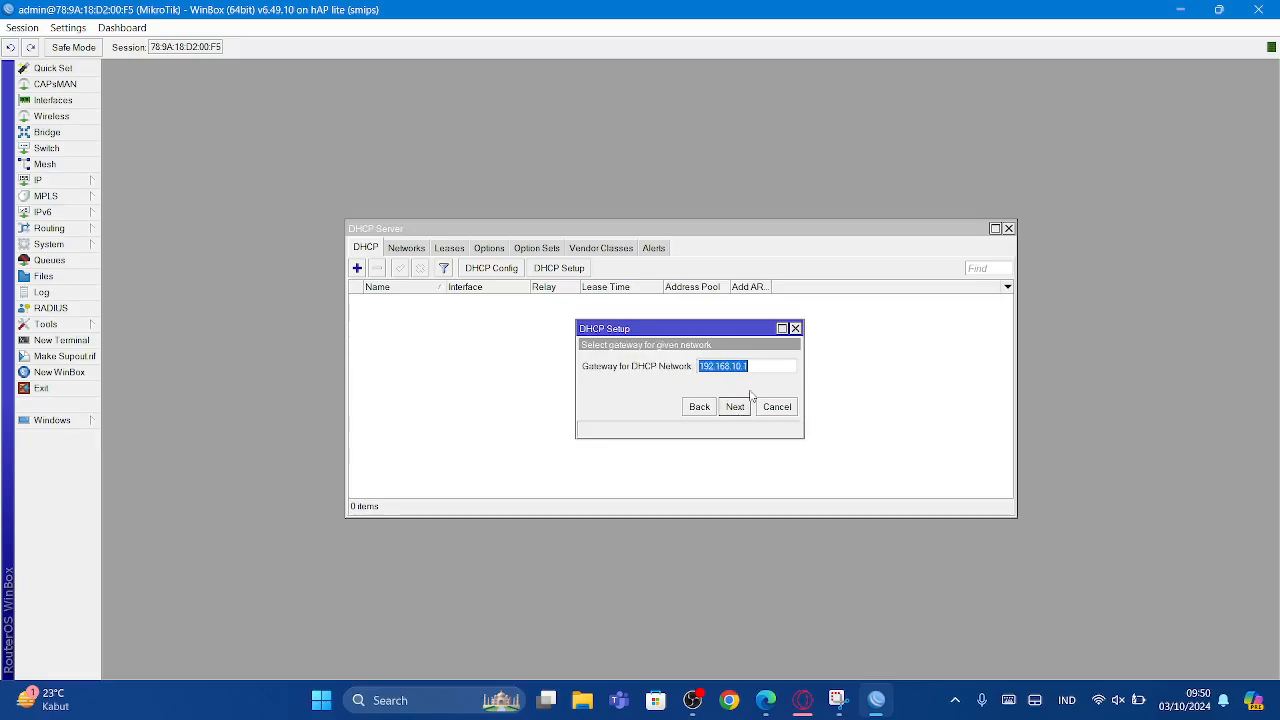
click(745, 405)
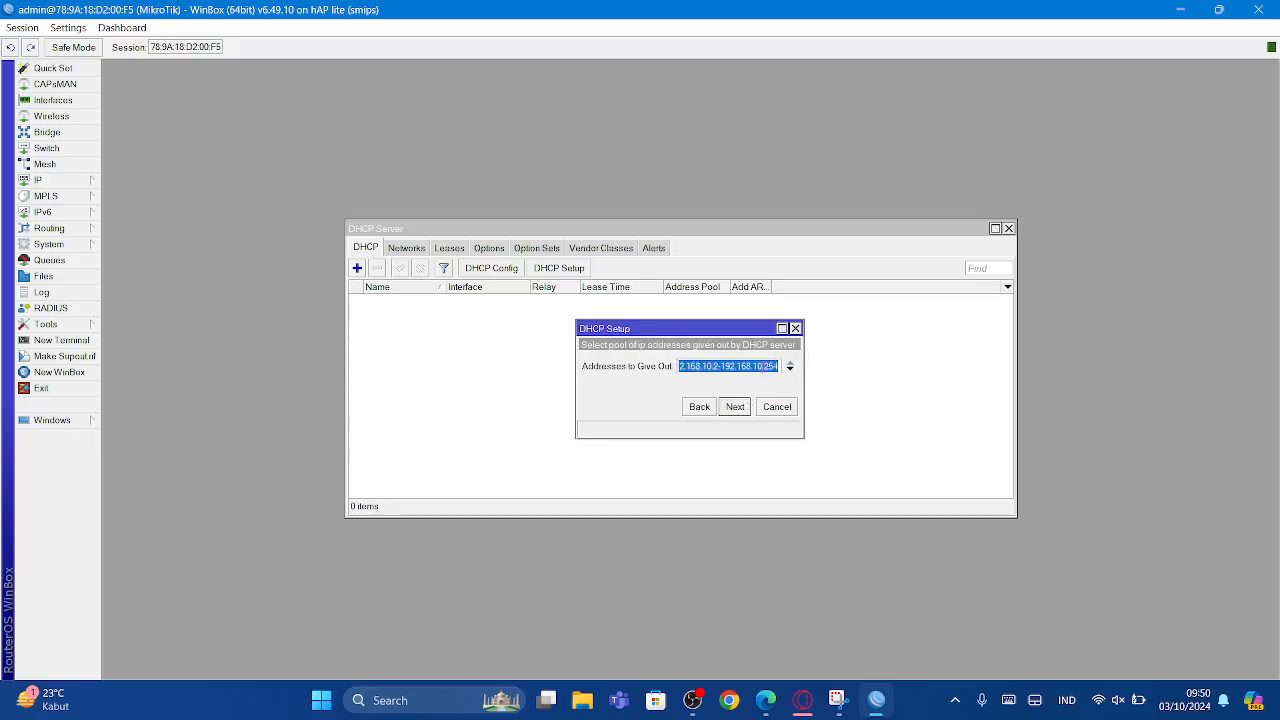
click(757, 366)
key(Home)
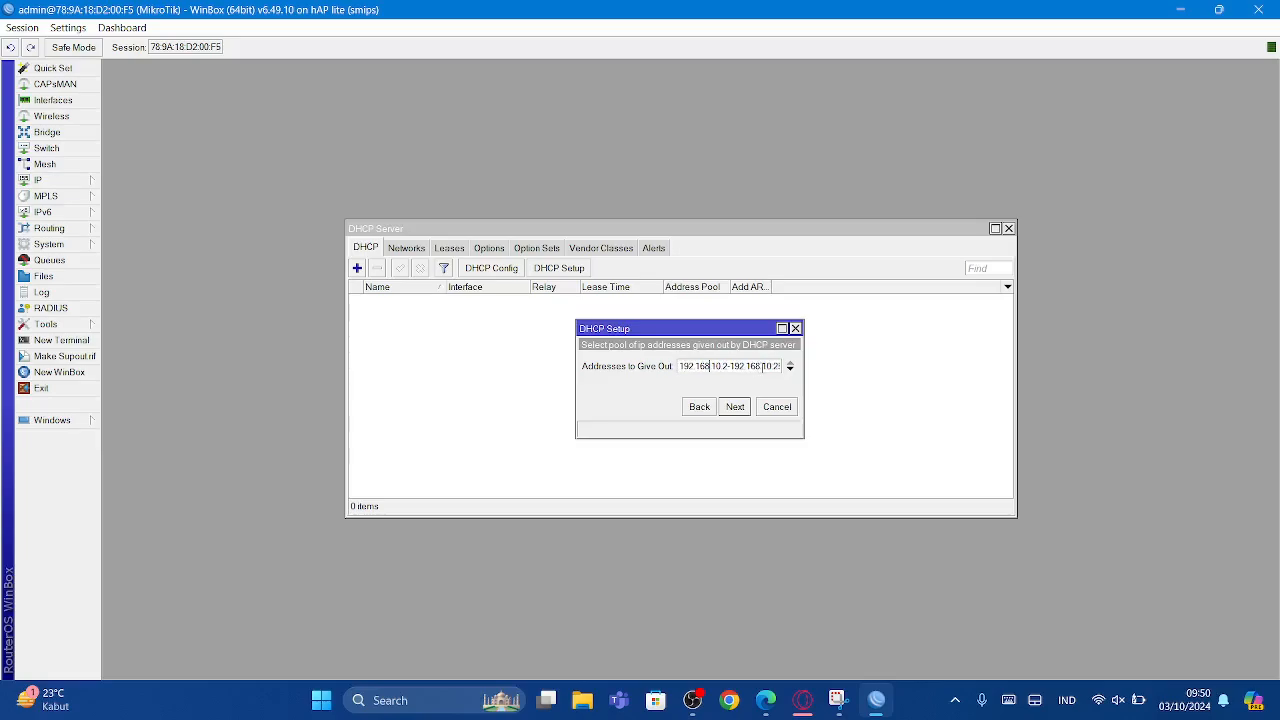
key(End)
click(741, 412)
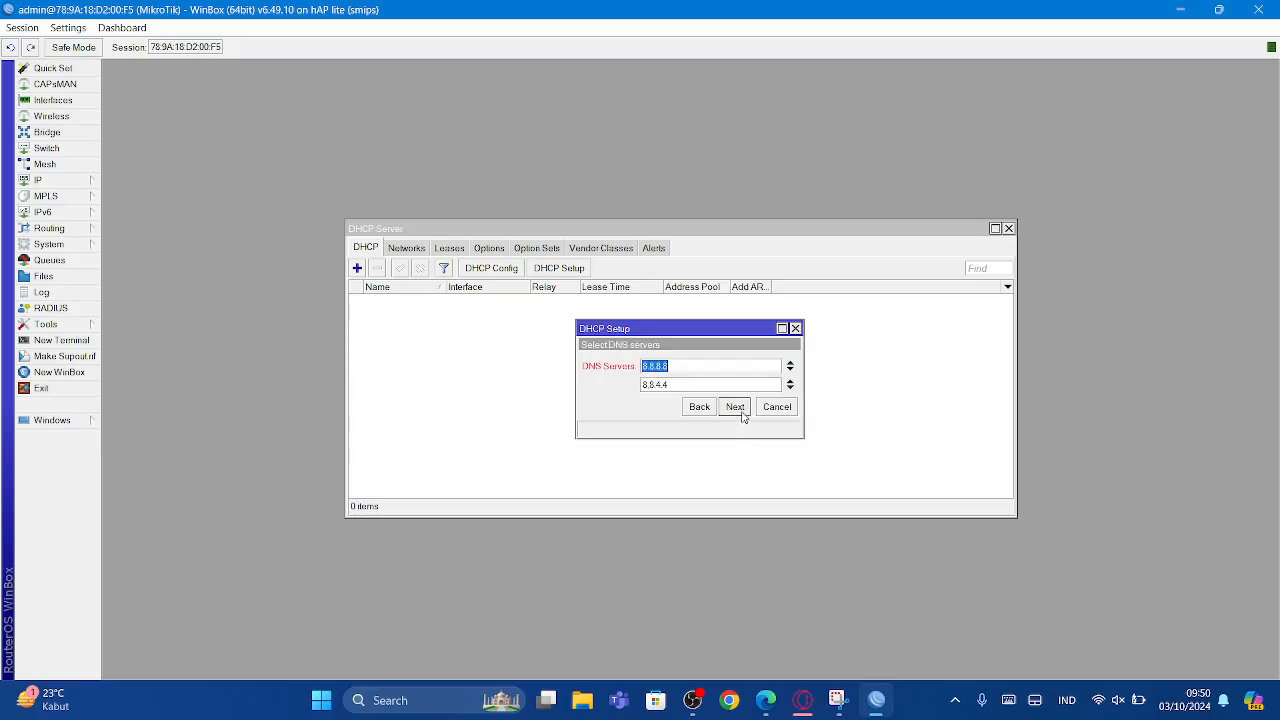
click(737, 410)
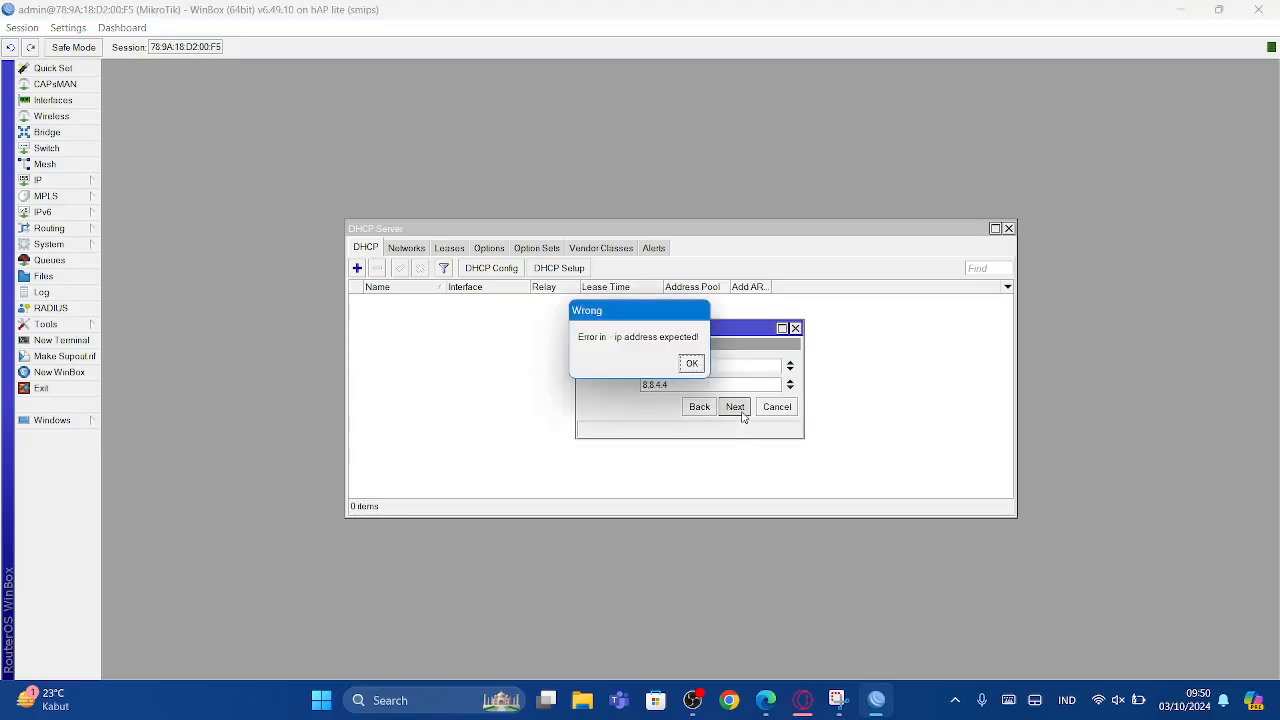
click(692, 365)
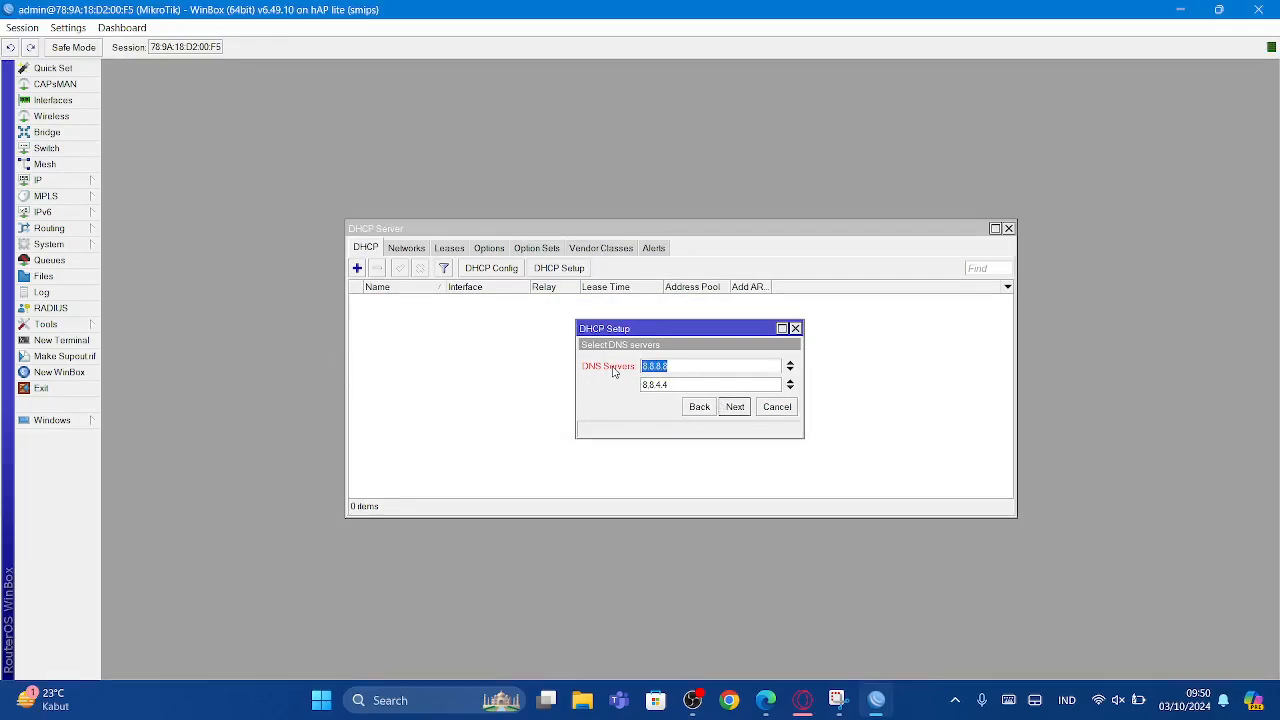
Retry submitting the entered DNS servers and cancel the DHCP setup.
click(692, 700)
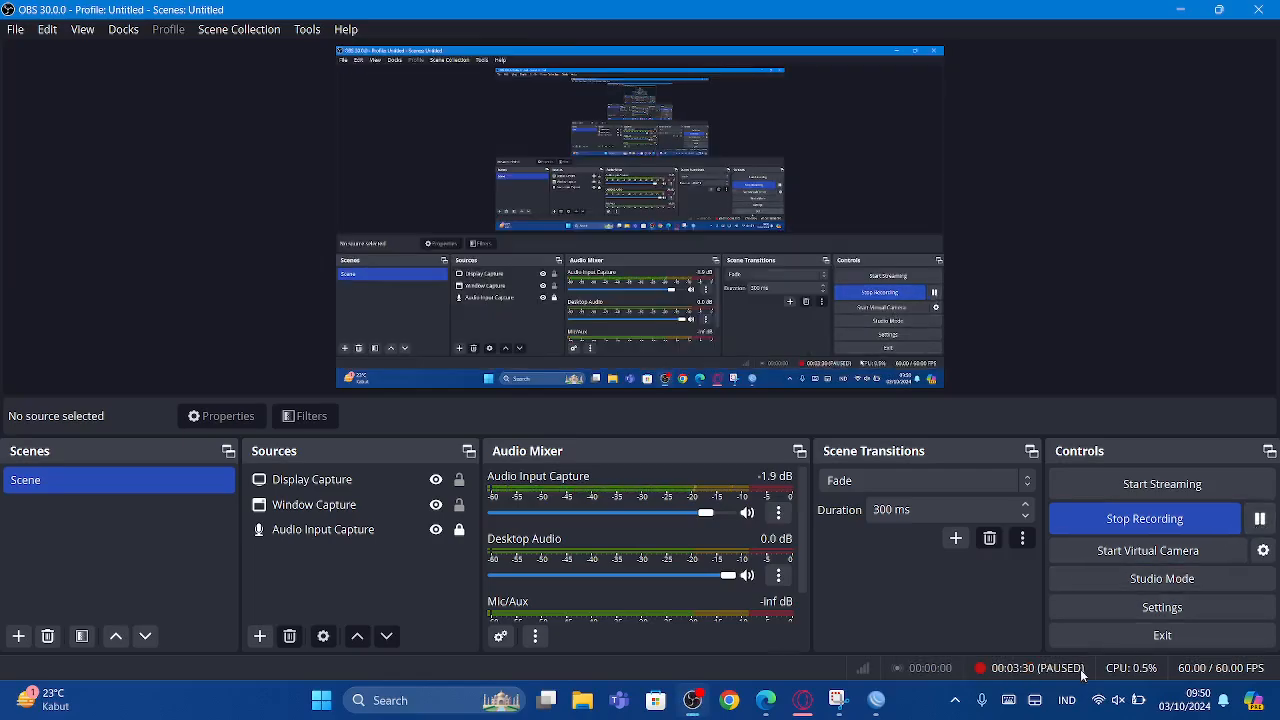
click(876, 700)
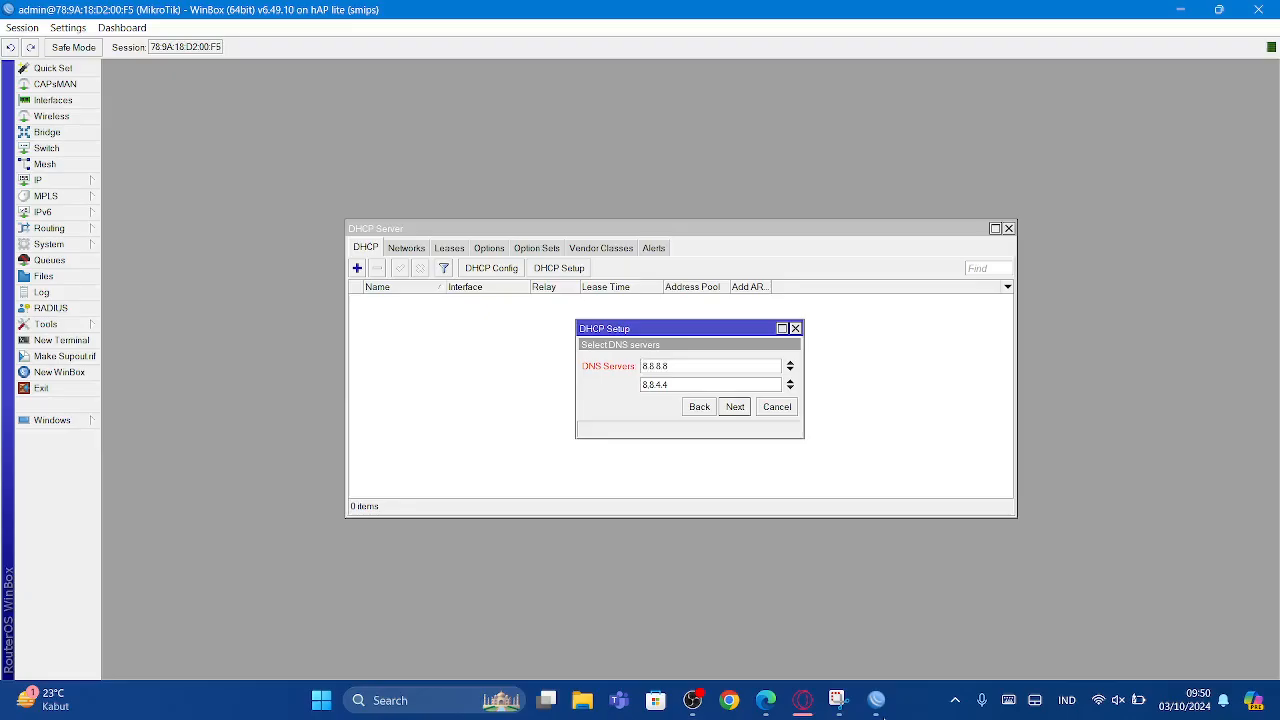
click(735, 407)
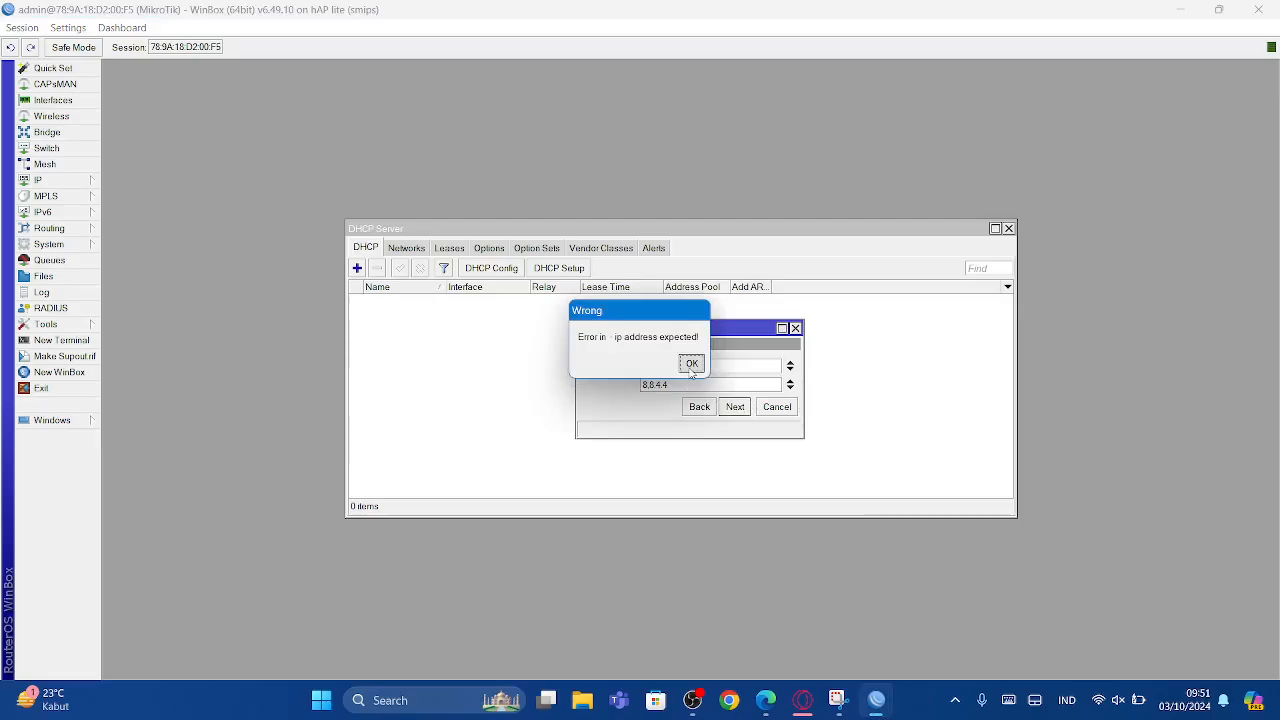
click(691, 363)
click(778, 408)
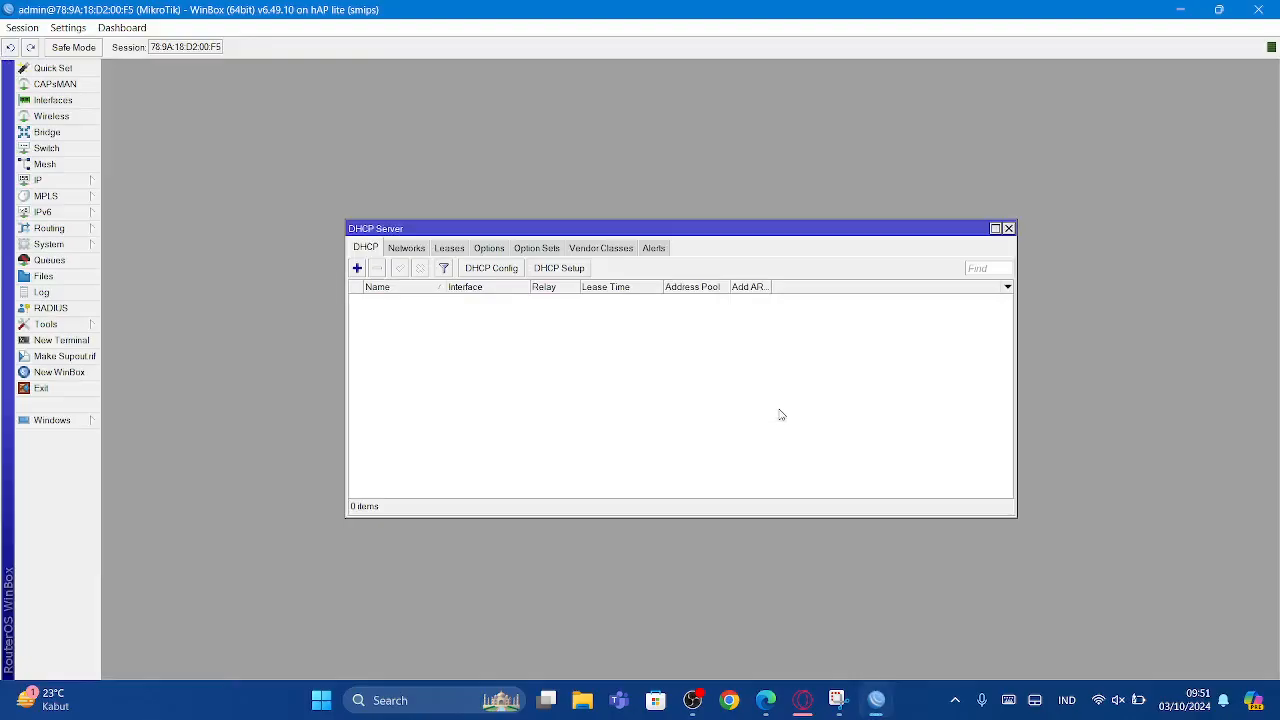
Check the ether4 entry in the router's IP address list and return to the DHCP server window.
click(88, 181)
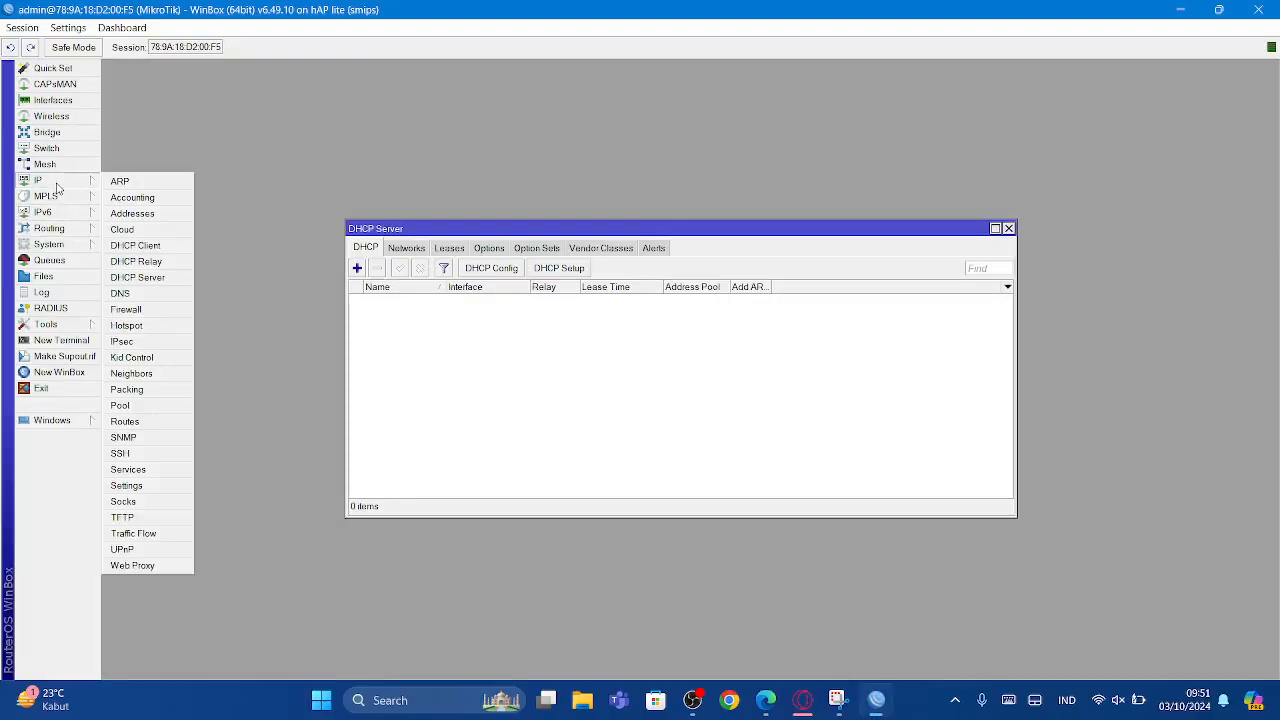
click(138, 216)
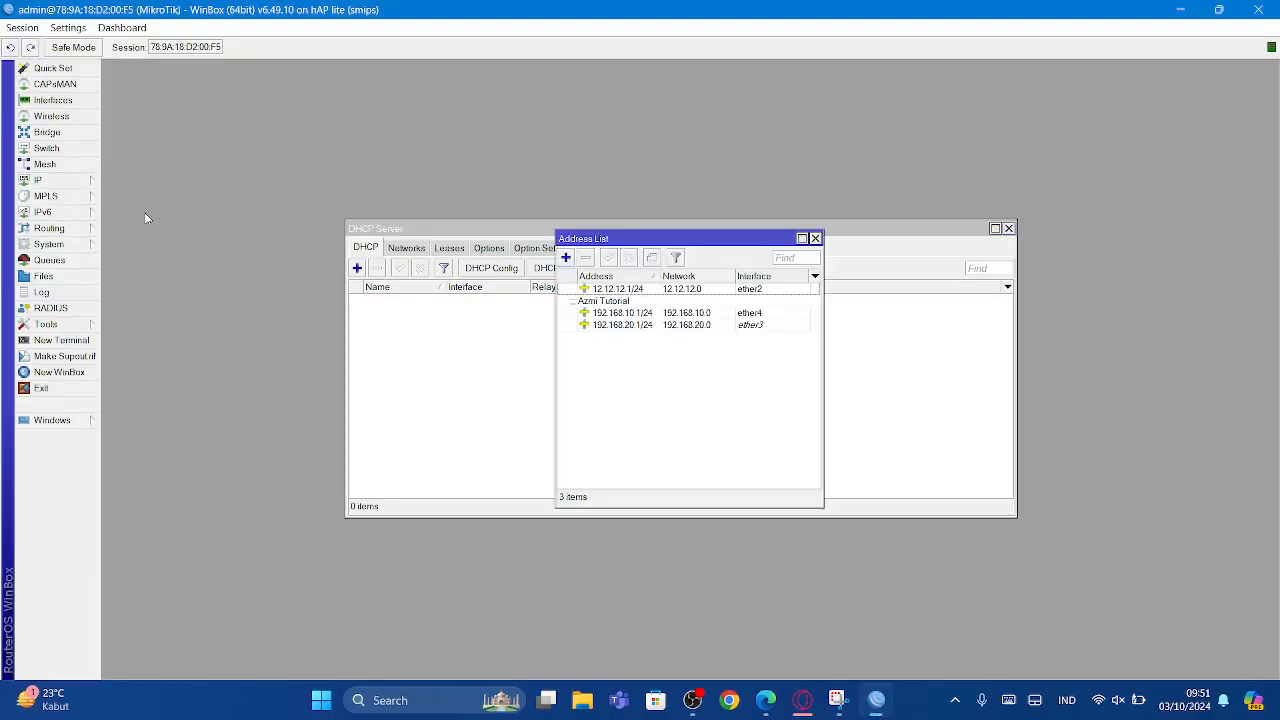
click(645, 300)
click(470, 375)
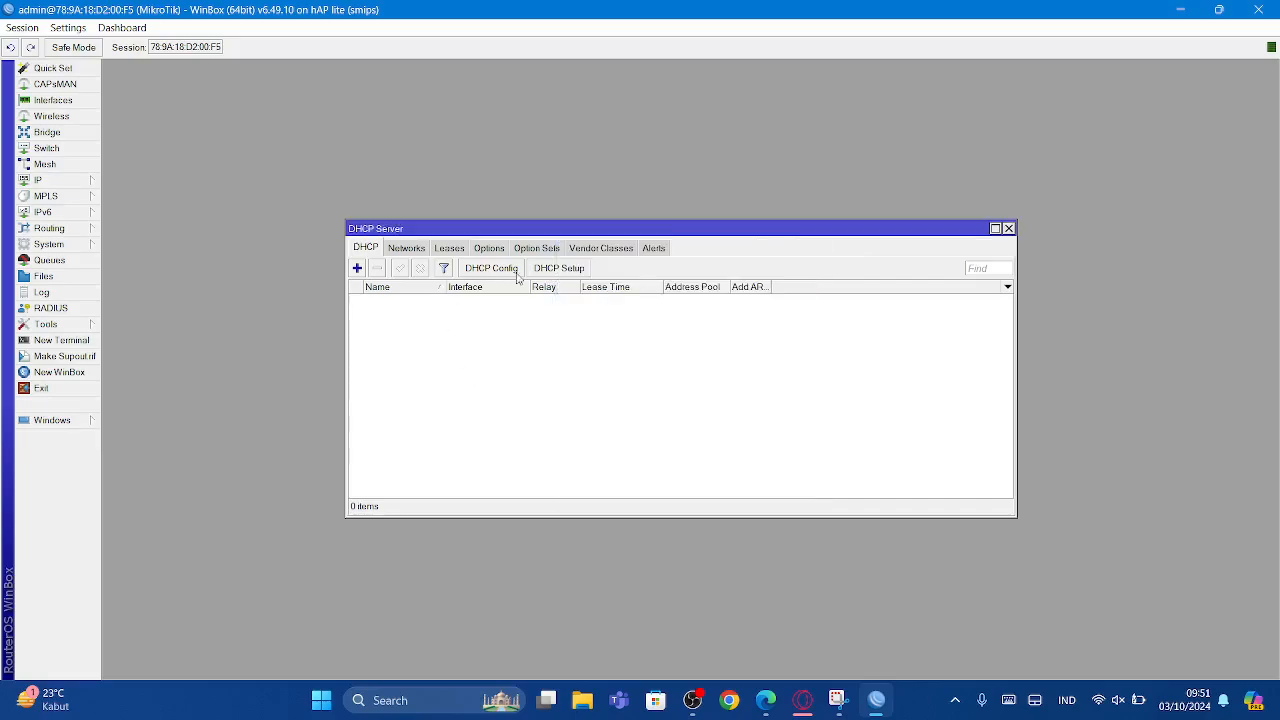
Restart the DHCP setup on ether4 with network 192.168.10.0/24, accepting the proposed gateway and address pool.
click(551, 270)
click(735, 408)
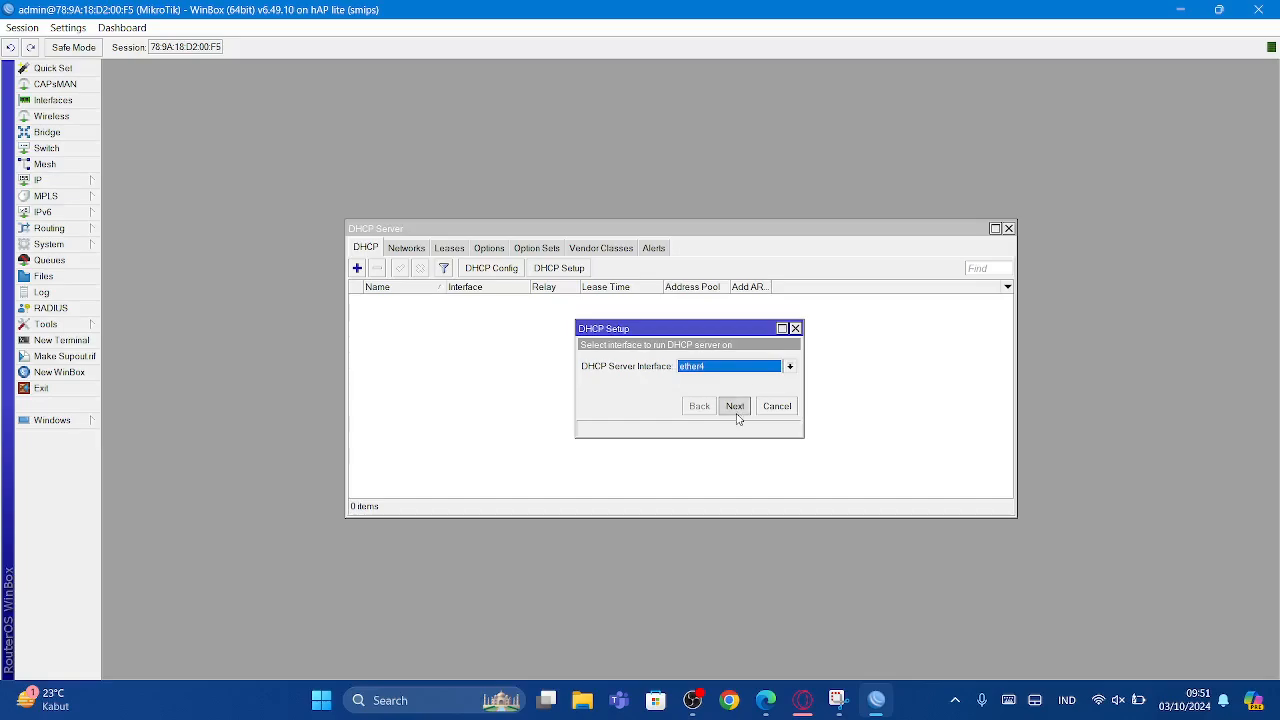
click(735, 406)
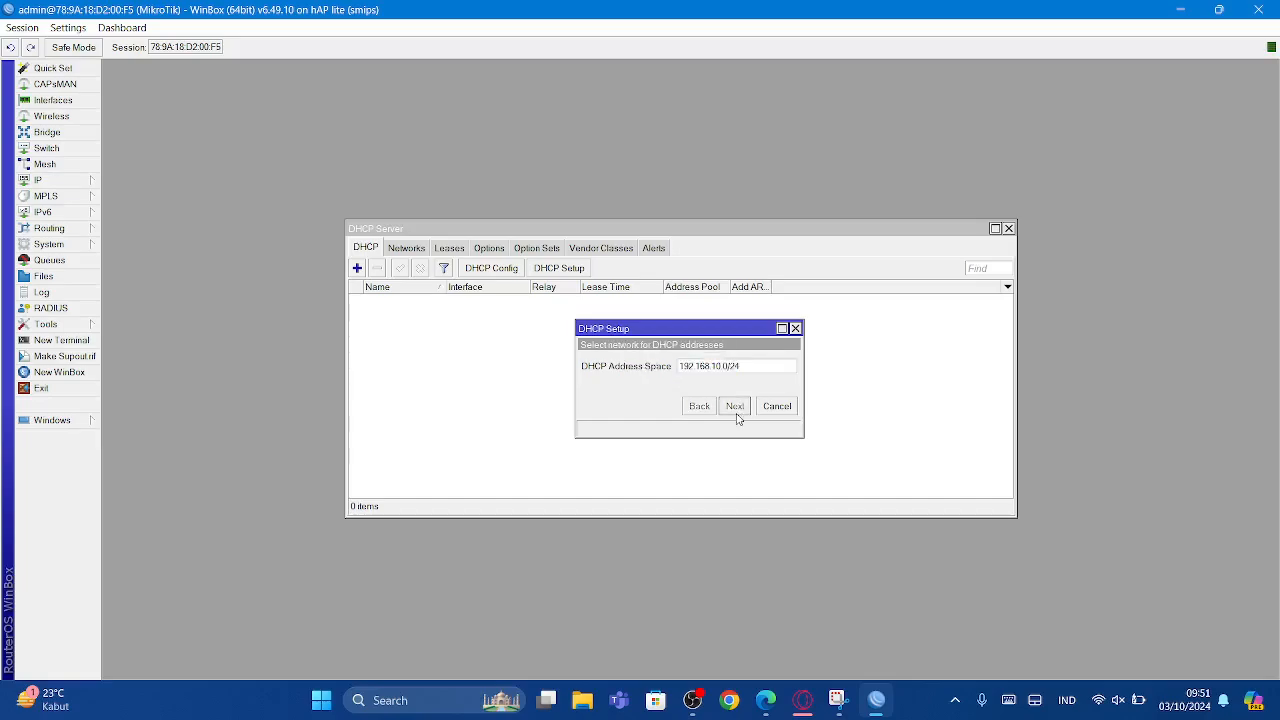
click(735, 406)
click(735, 407)
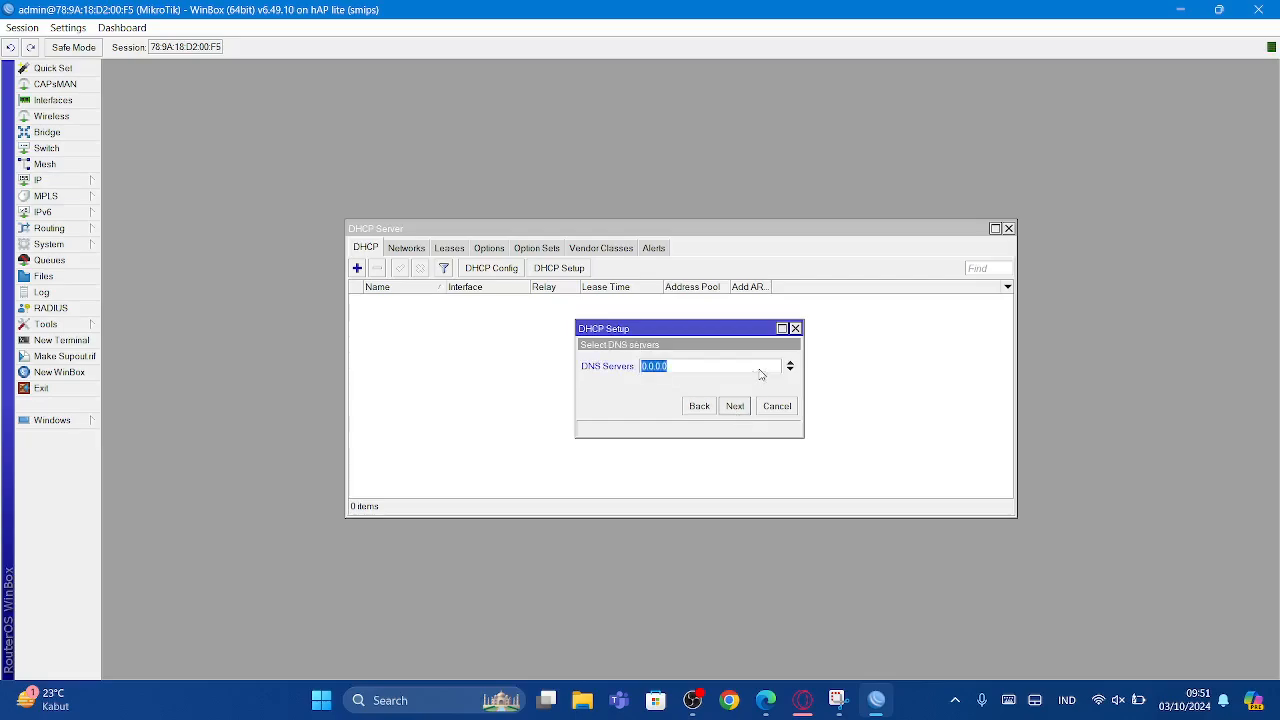
Enter 8.8.8.8 and 8.8.4.4 as DNS servers and finish the DHCP setup with a lease time of 00:10:00.
text(8.8.8.8)
click(791, 372)
text(8.8)
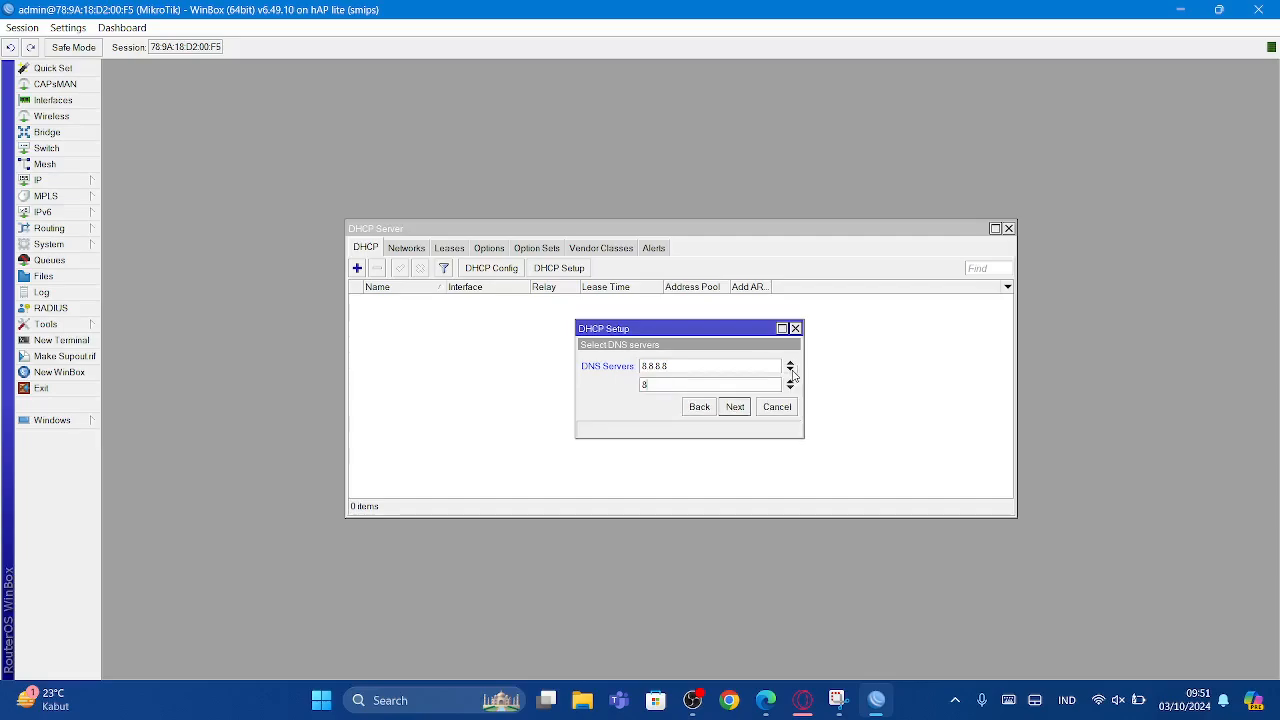
text(.4.4)
key(Return)
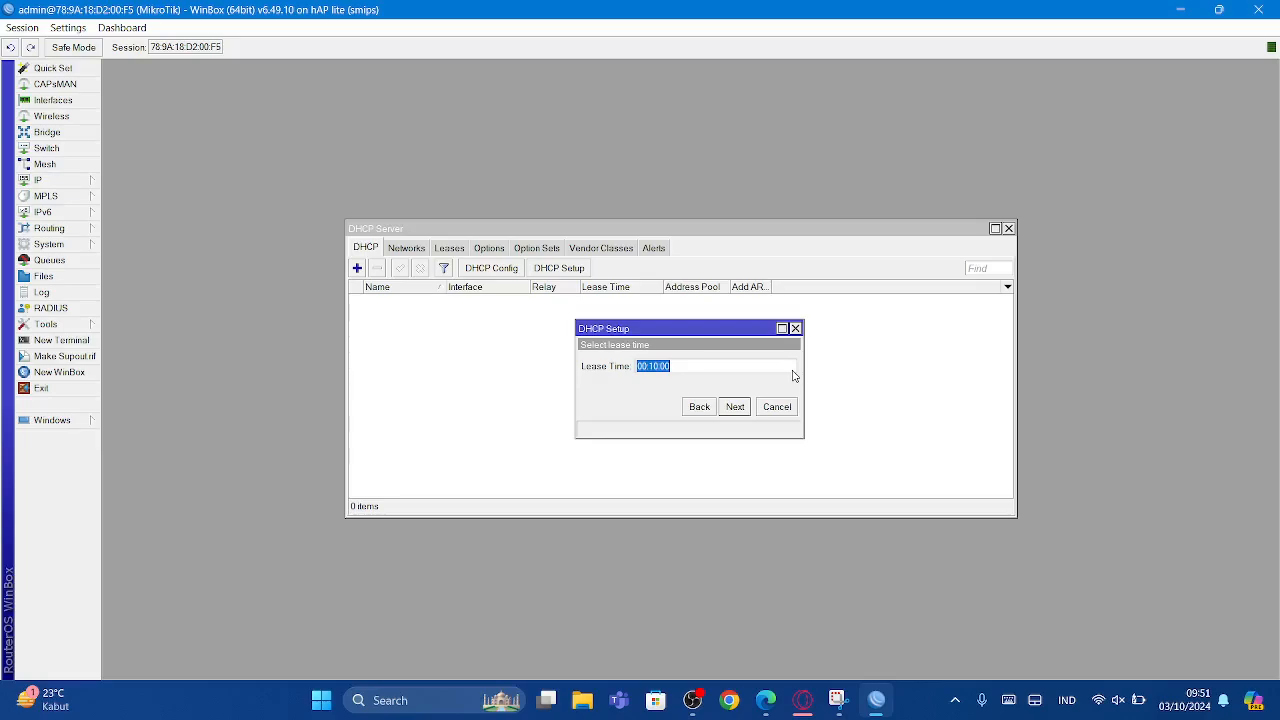
key(Return)
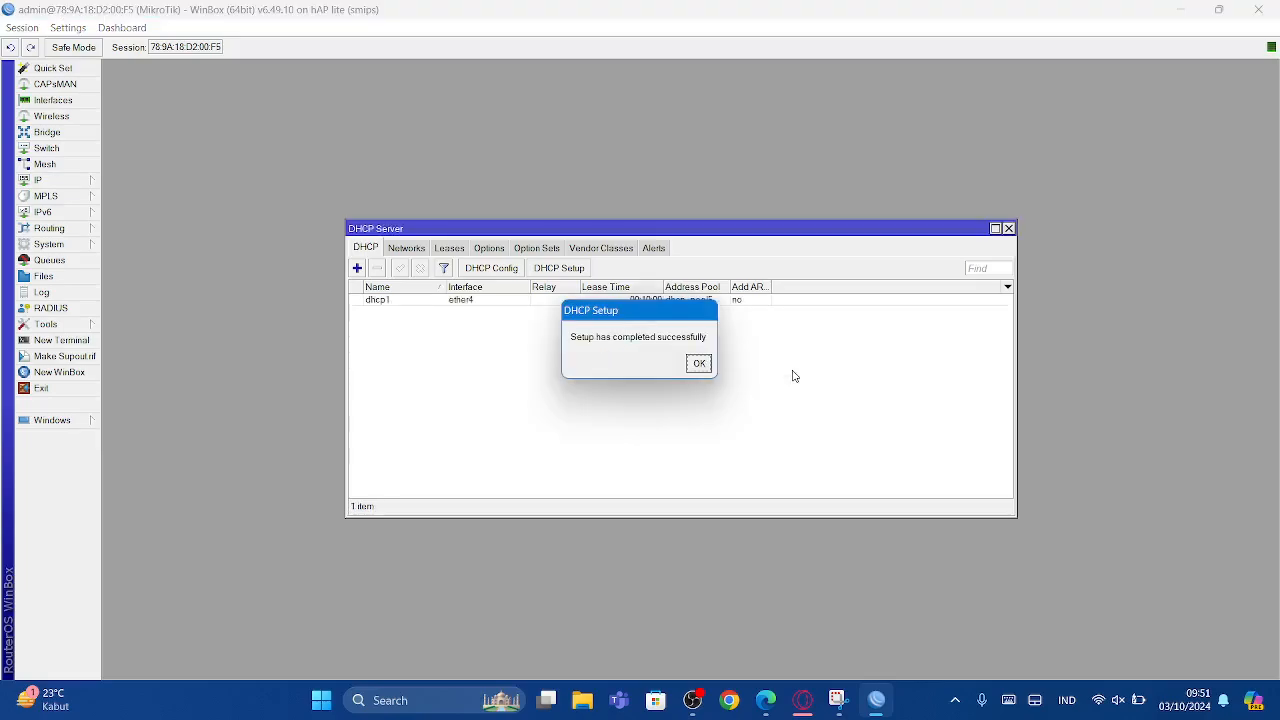
key(Return)
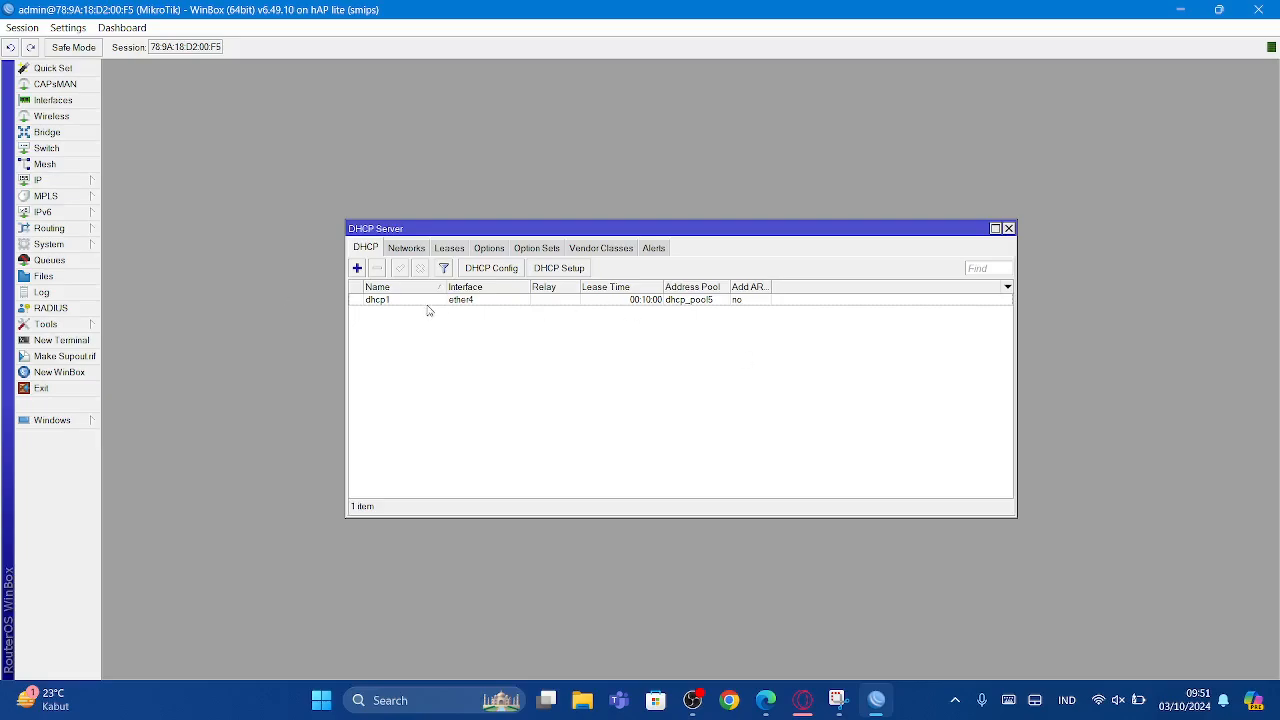
View the DHCP leases, switch to the Windows network settings and open the Ethernet connection's properties.
click(450, 248)
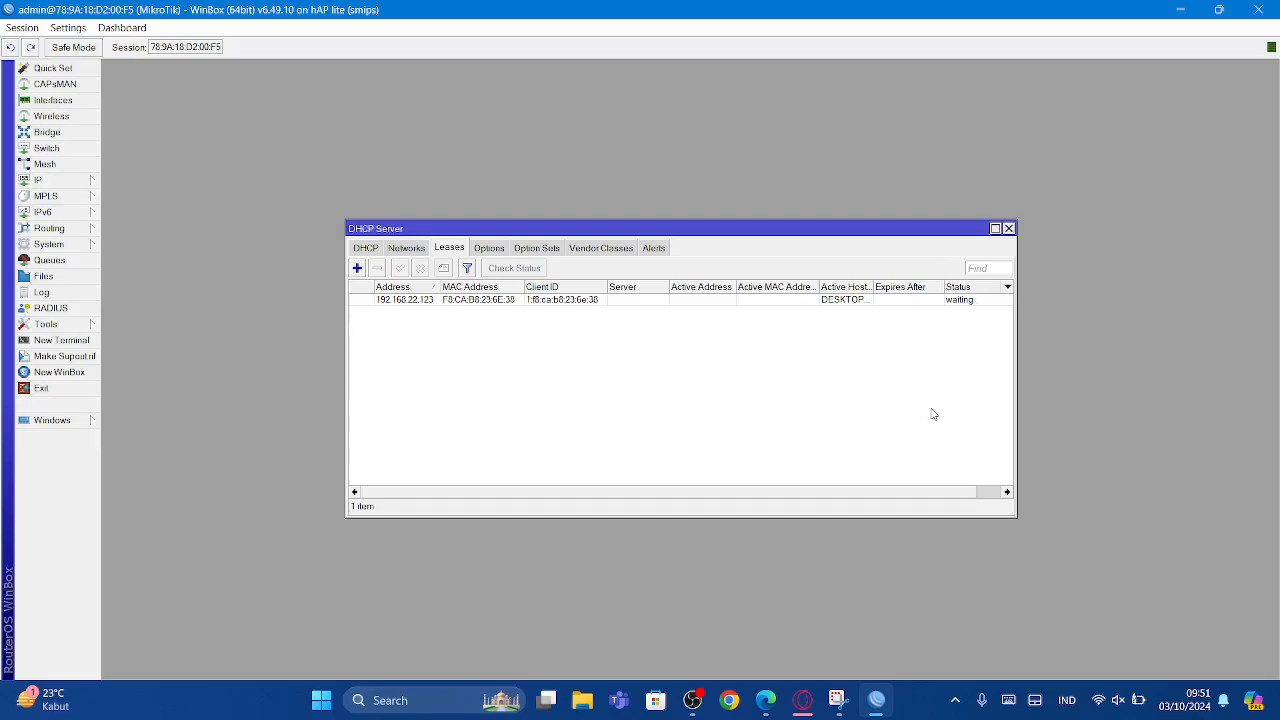
right_click(1099, 708)
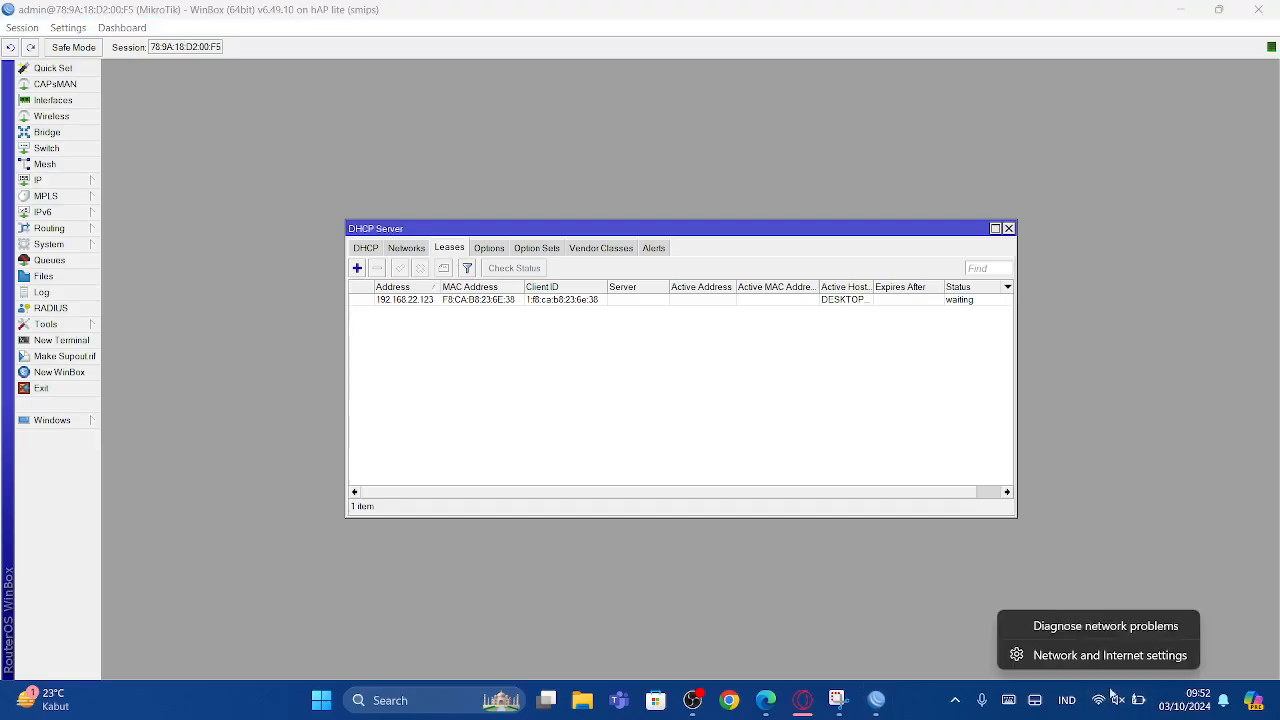
click(1136, 656)
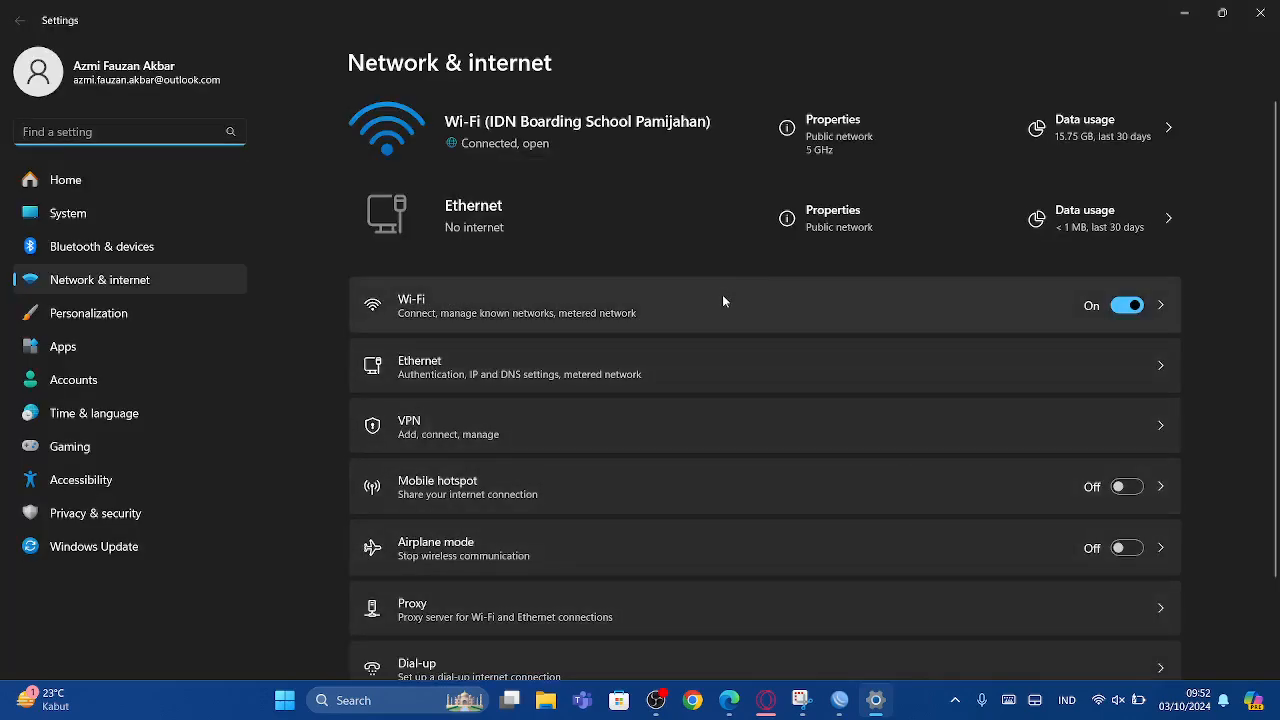
click(1152, 224)
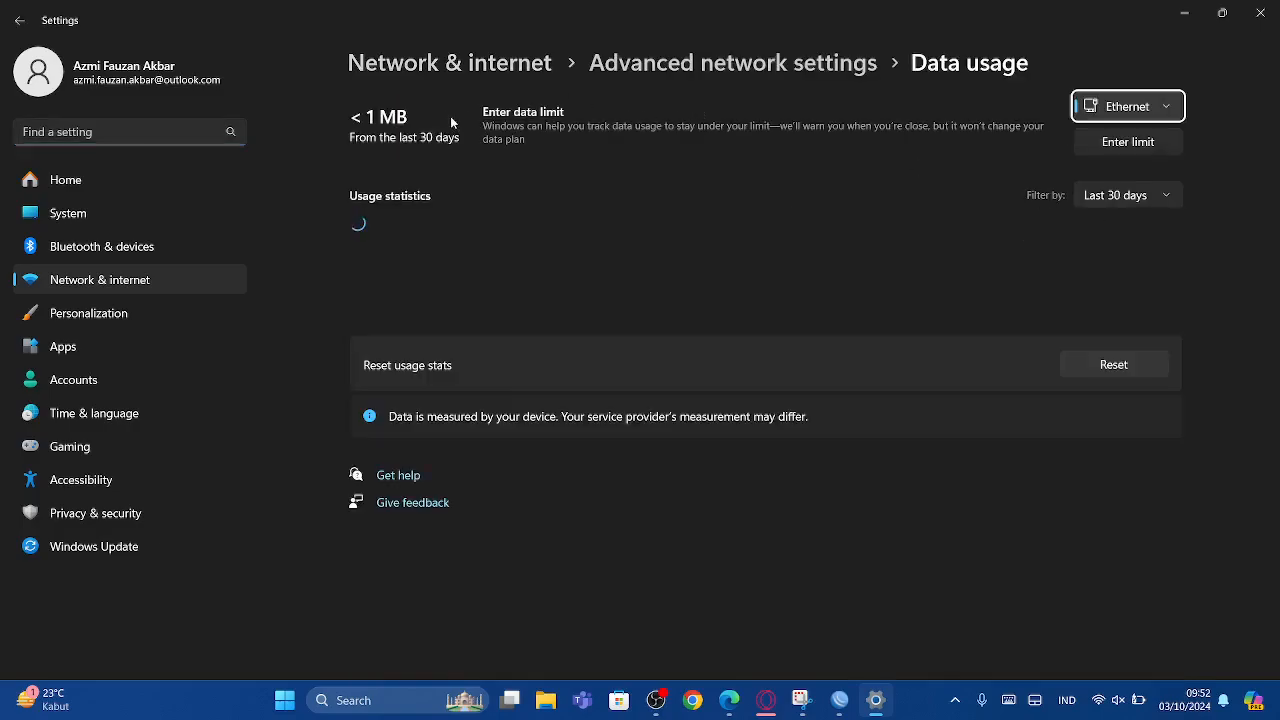
click(562, 72)
click(490, 63)
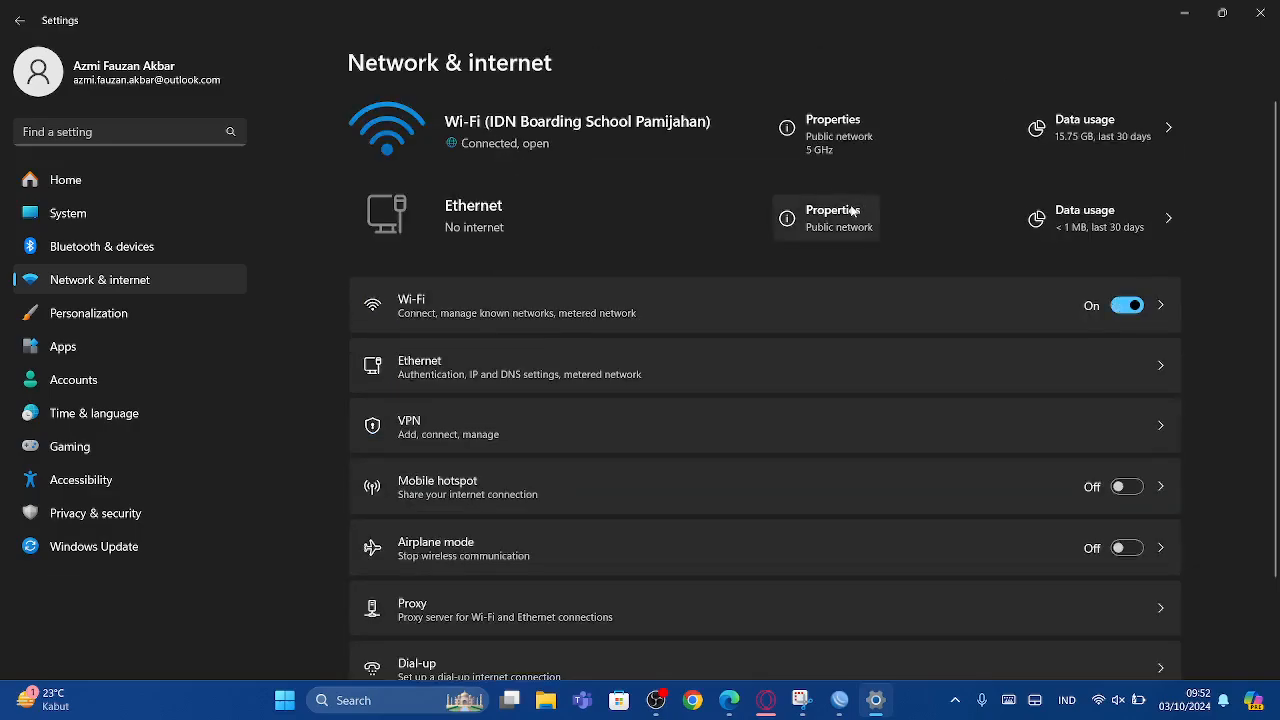
click(852, 212)
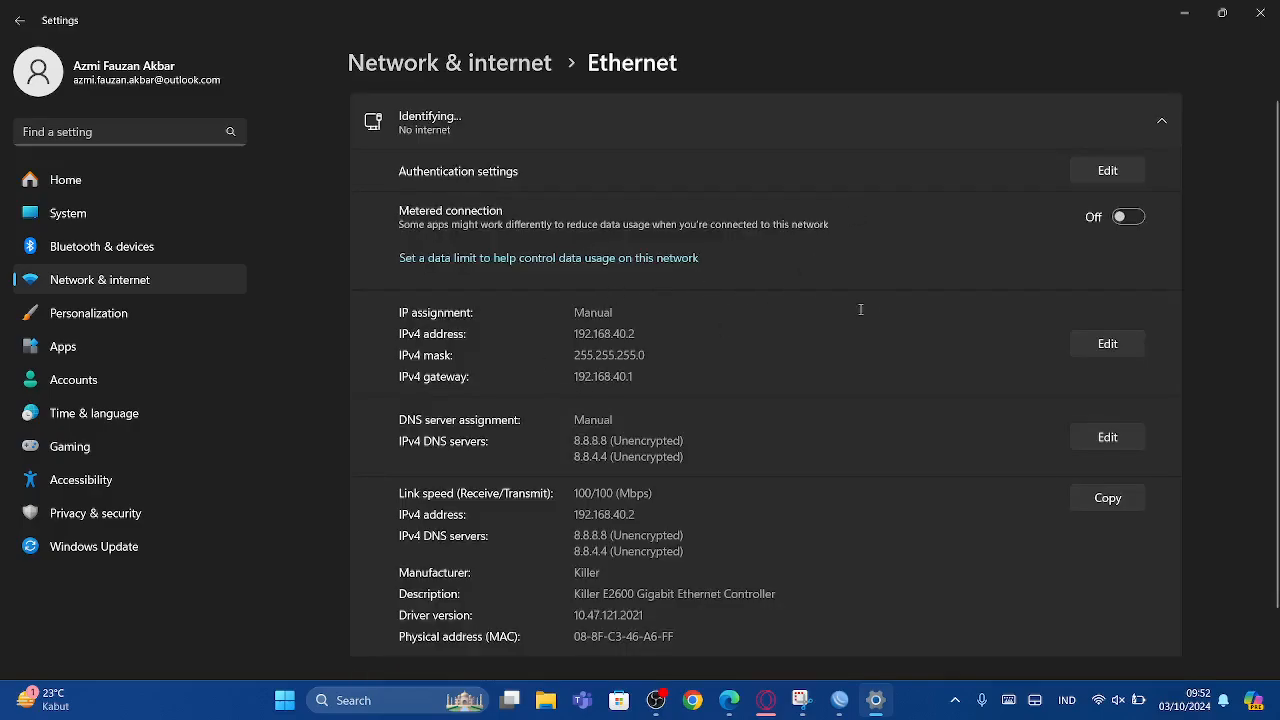
Change the Ethernet connection's IP assignment to Automatic (DHCP) and save it.
double_click(590, 312)
click(590, 312)
click(1100, 353)
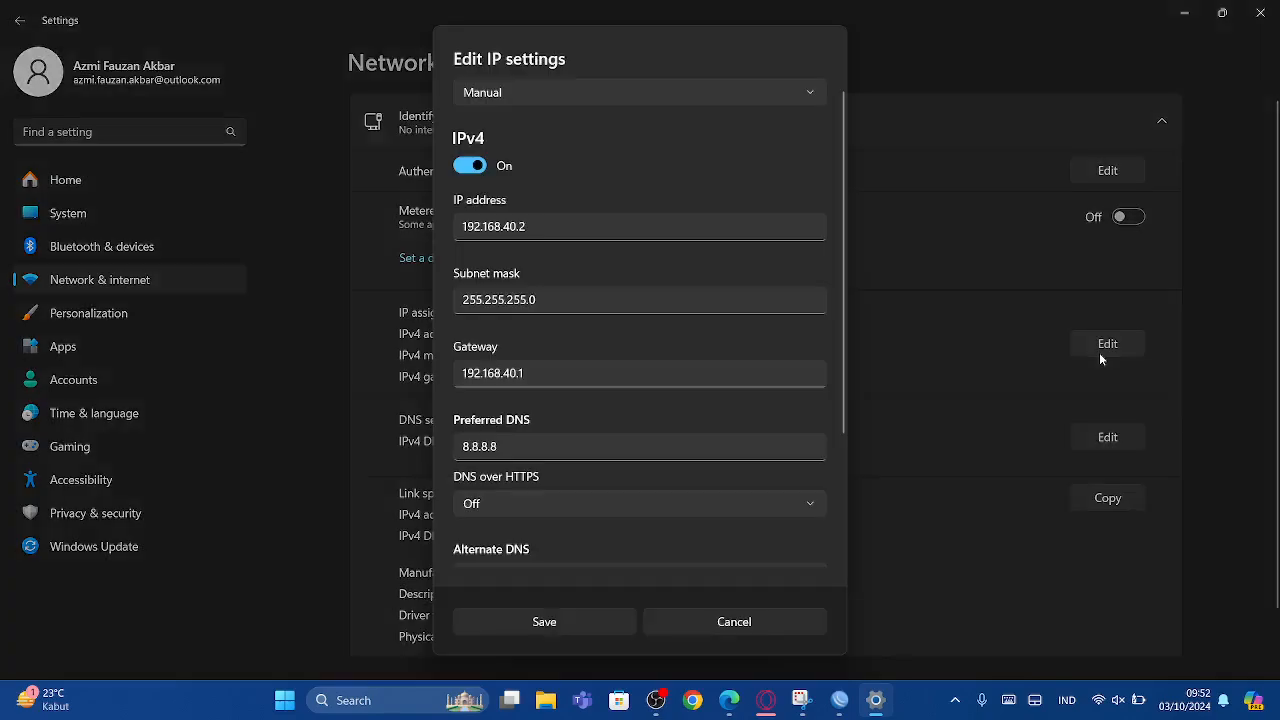
click(544, 93)
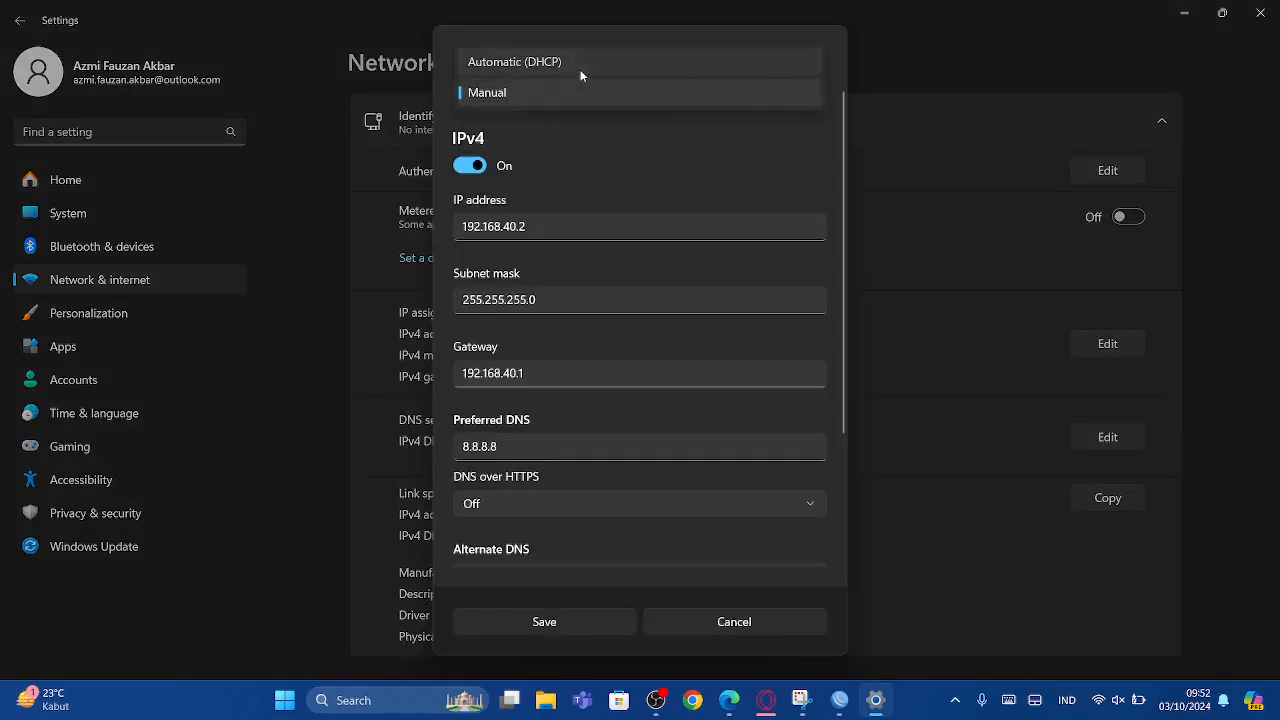
click(580, 69)
click(531, 395)
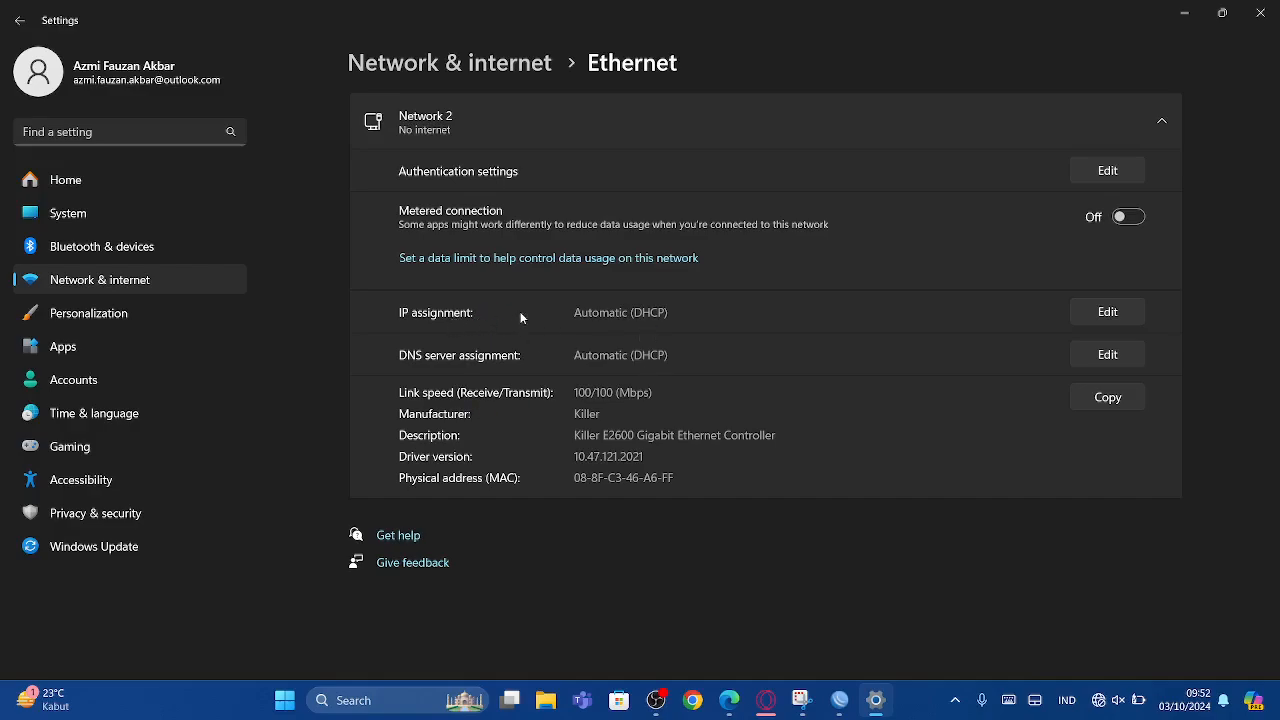
Switch to WinBox and inspect the lease issued by the ether4 DHCP server.
click(840, 700)
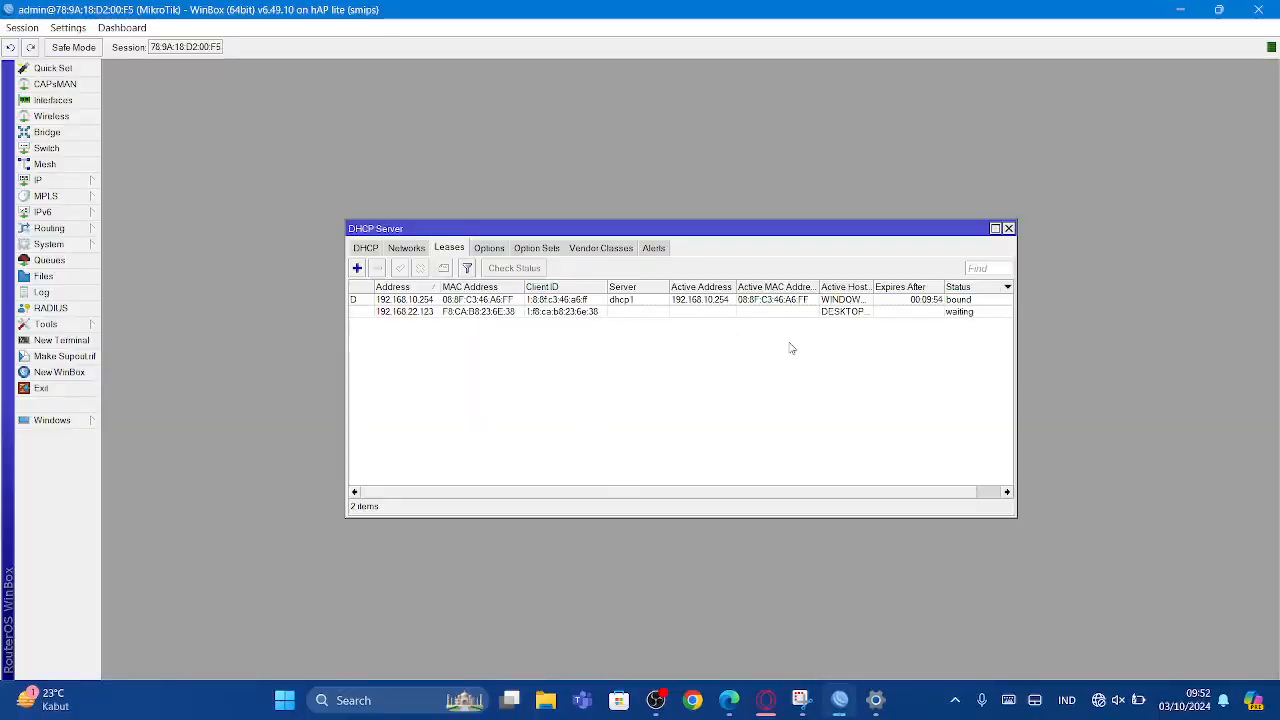
click(687, 300)
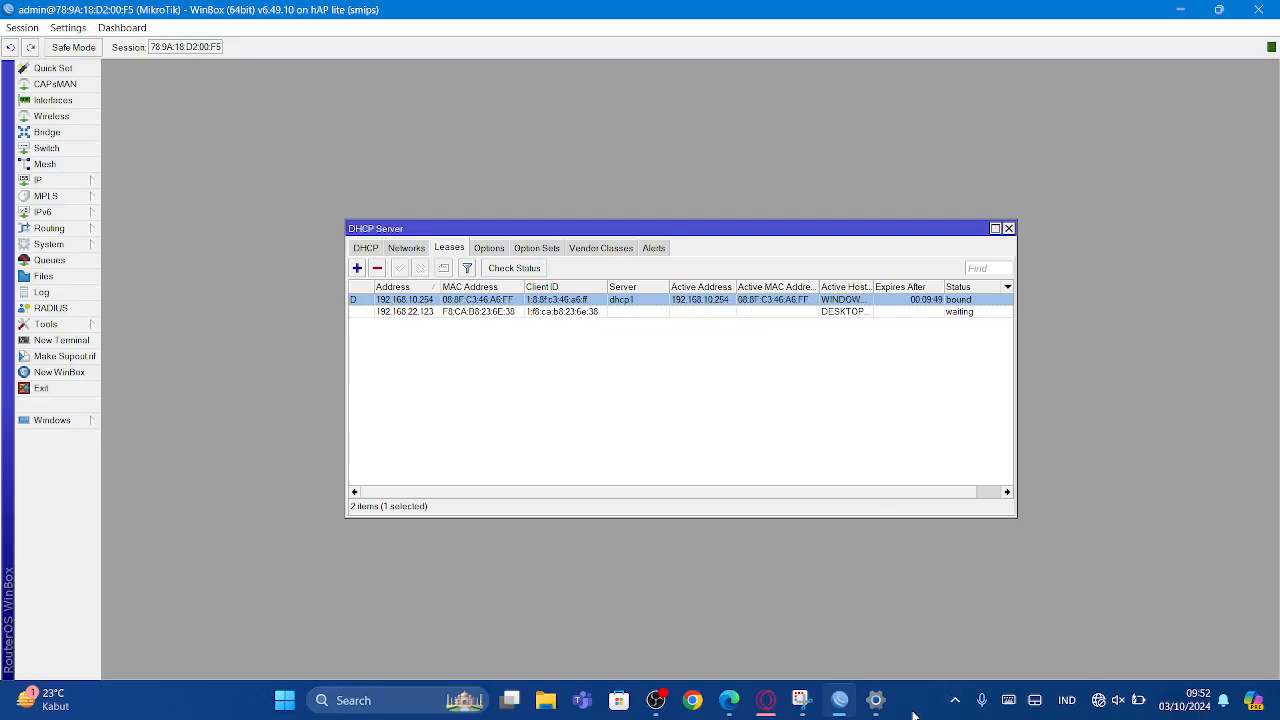
Switch to Windows Settings, reopen the Ethernet properties and check the assigned IPv4 address and DNS servers.
click(868, 708)
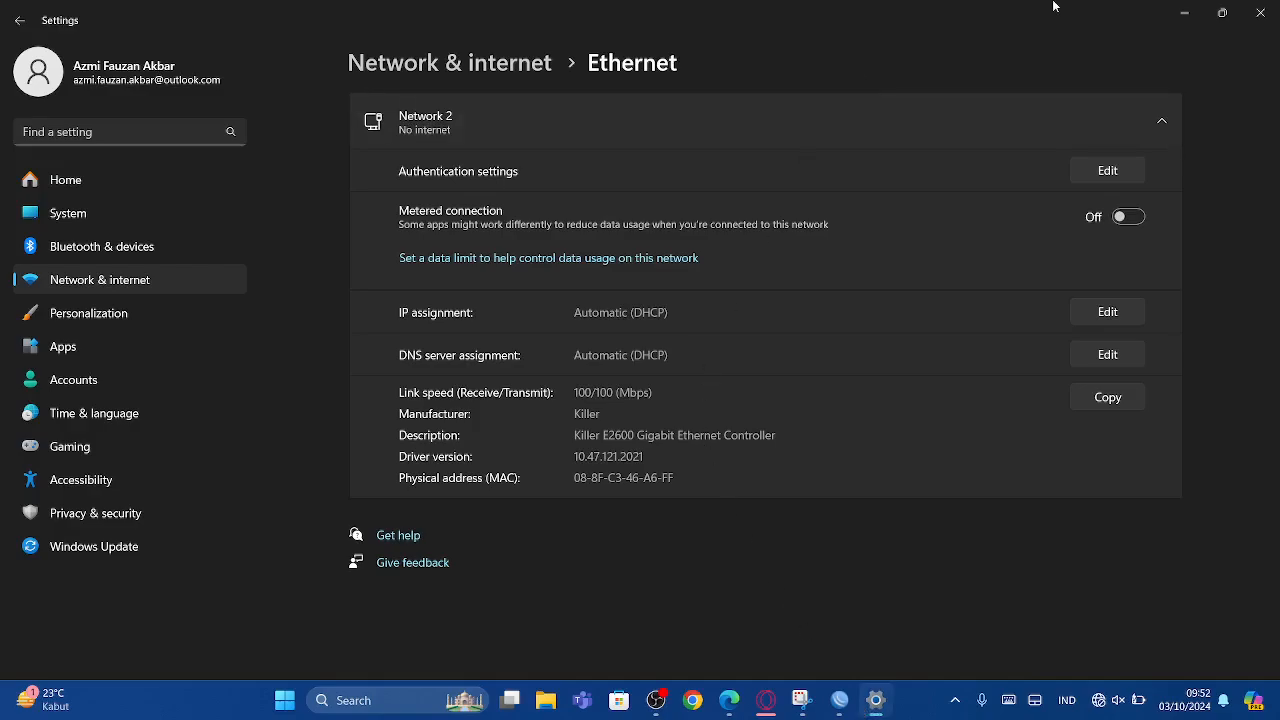
click(490, 60)
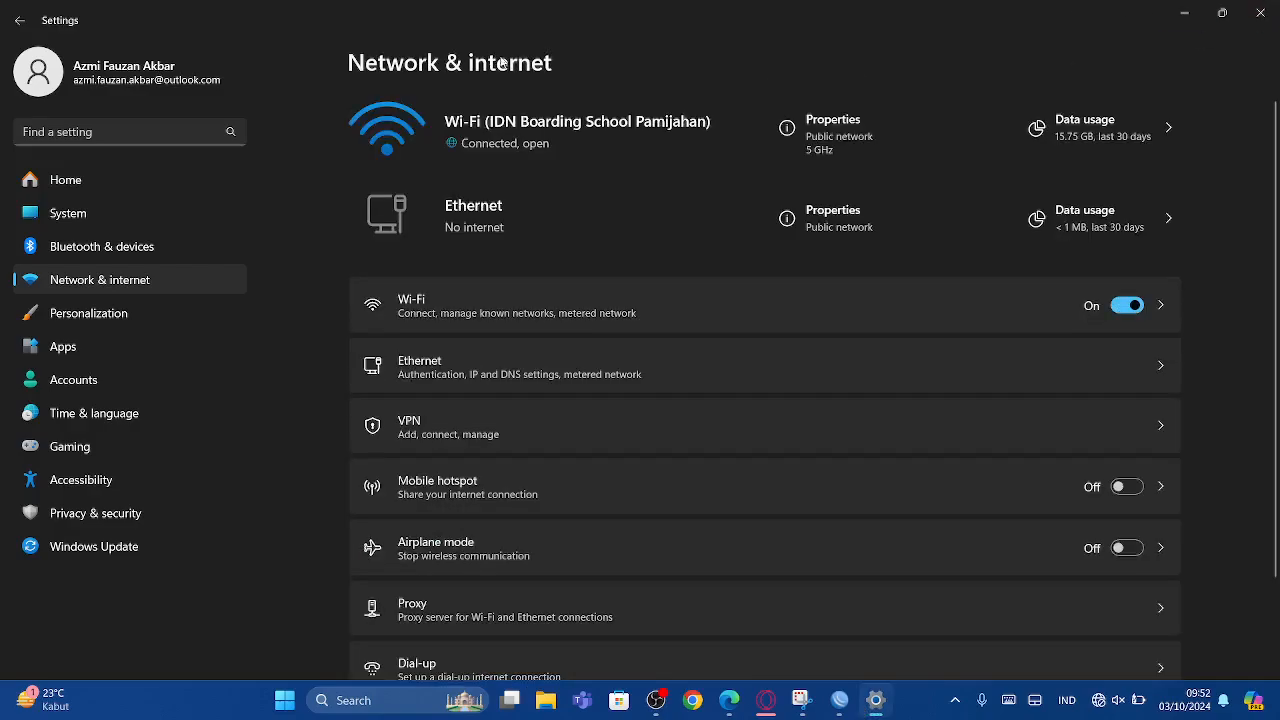
click(790, 208)
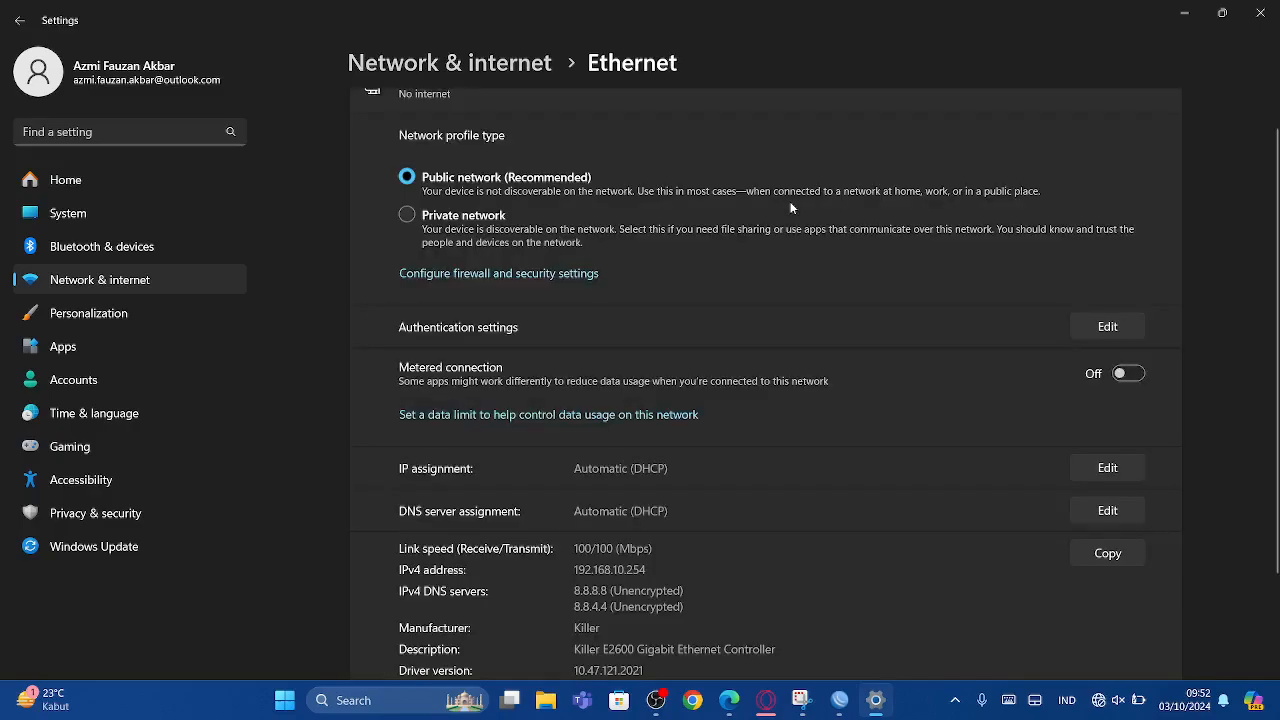
scroll(781, 375, down, 1)
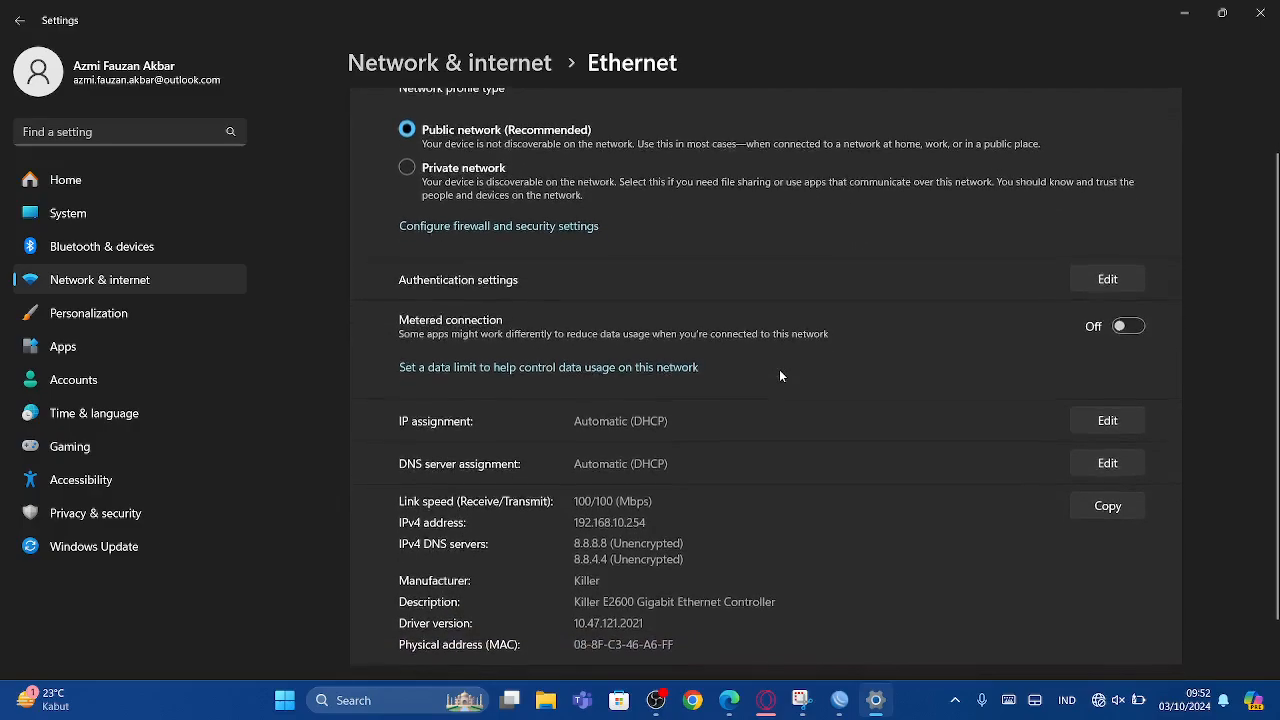
scroll(581, 488, down, 1)
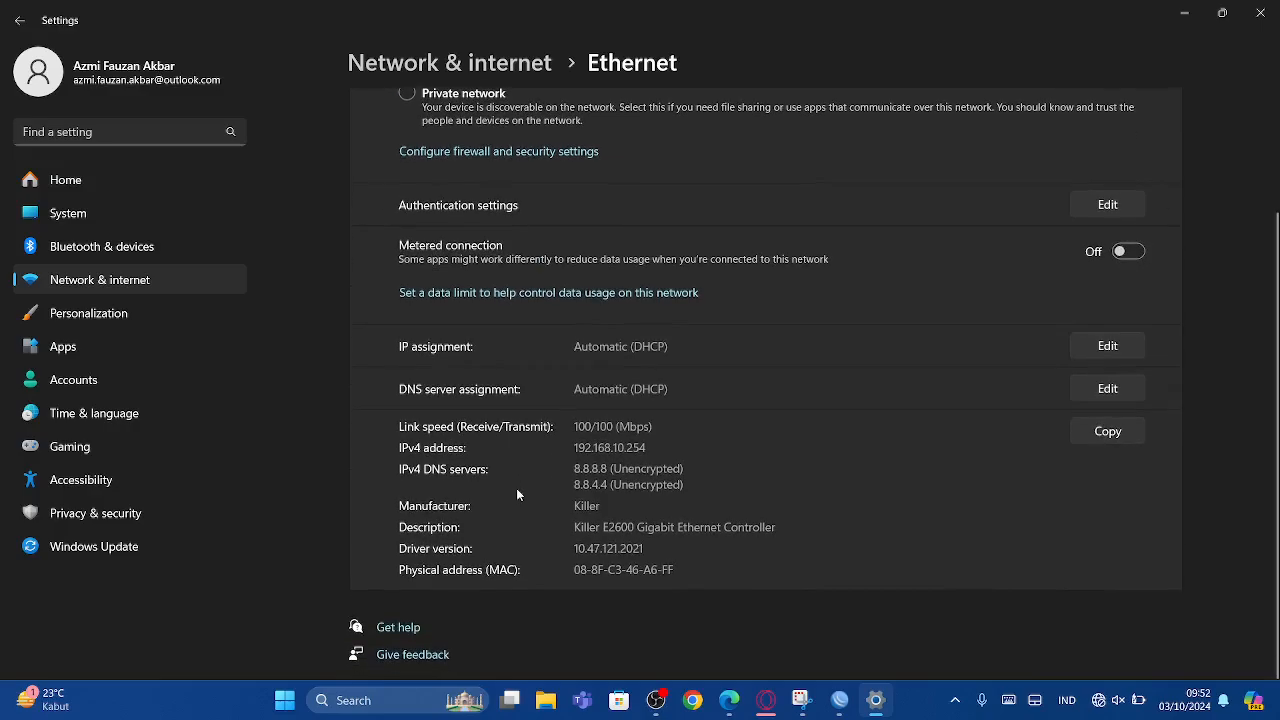
double_click(637, 448)
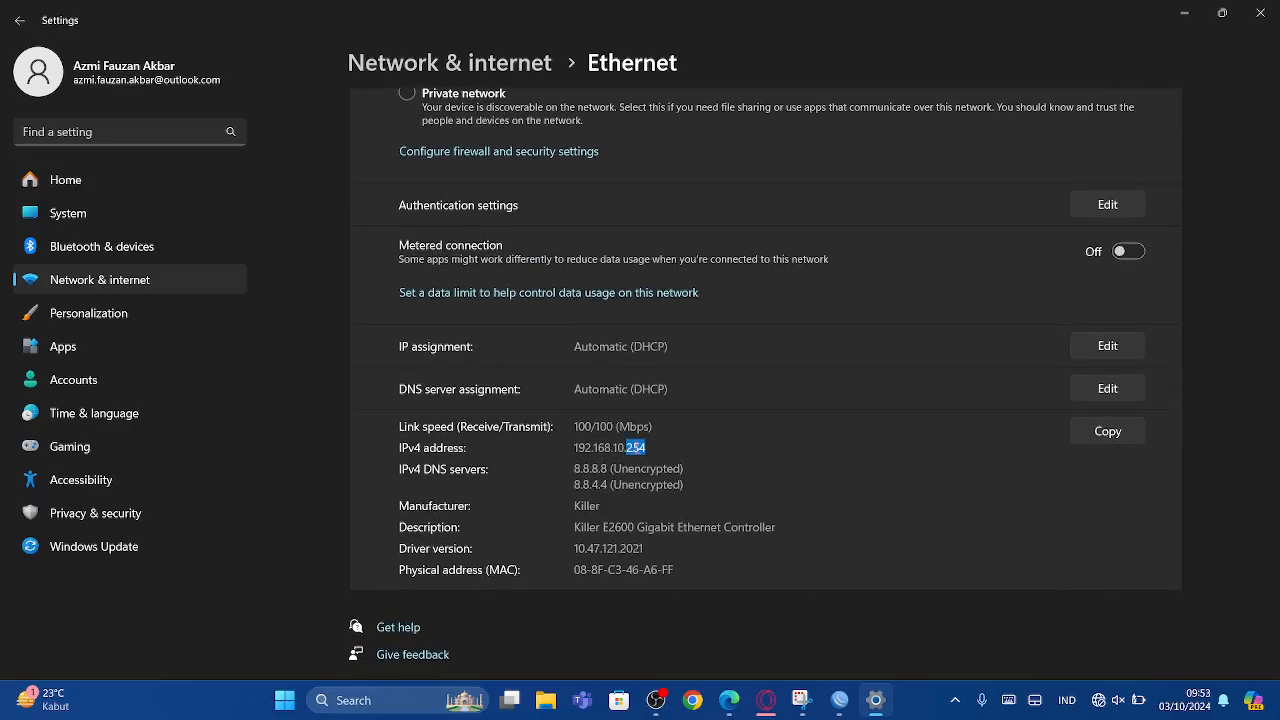
Return to WinBox, dismiss the password change request and open the wireless interfaces list.
click(839, 700)
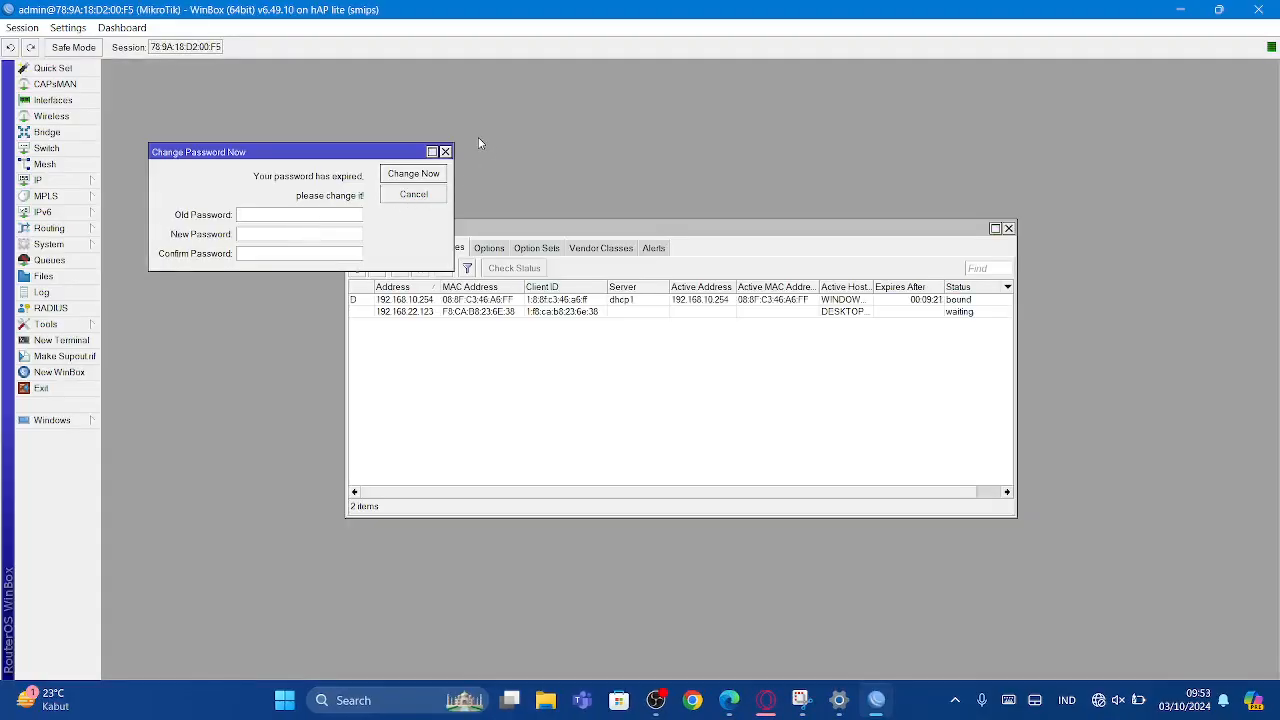
click(444, 153)
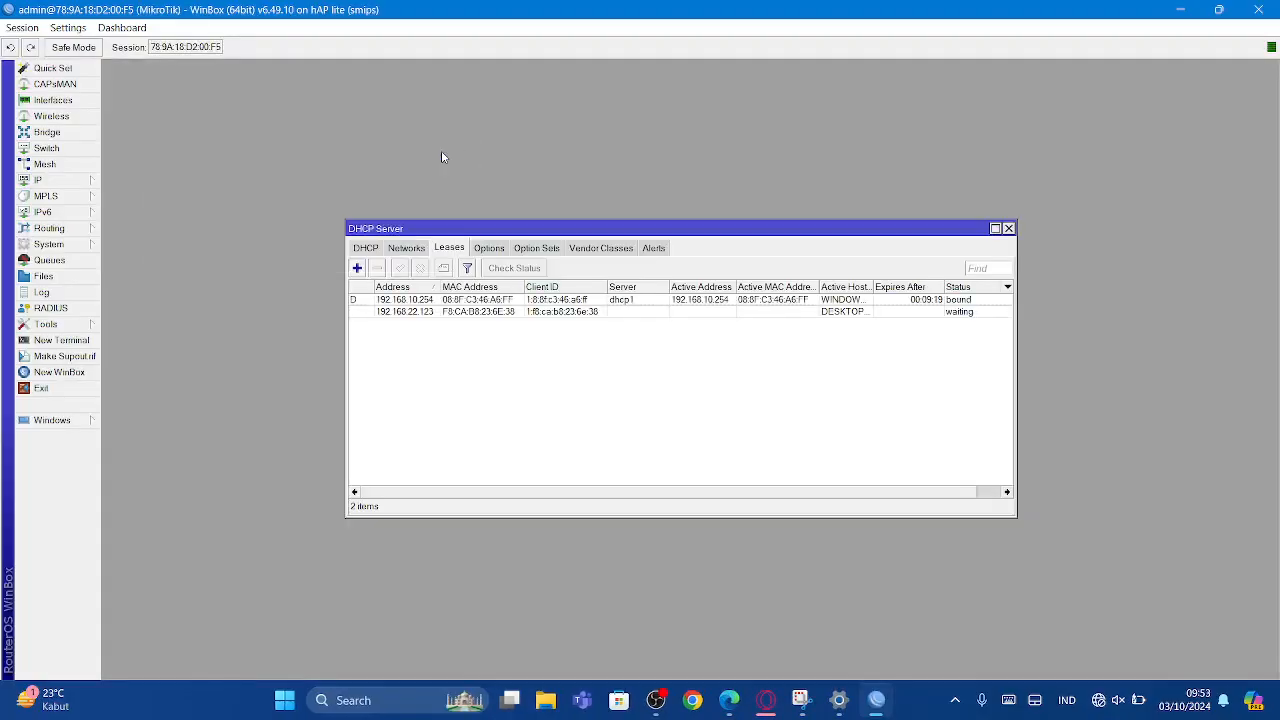
click(367, 249)
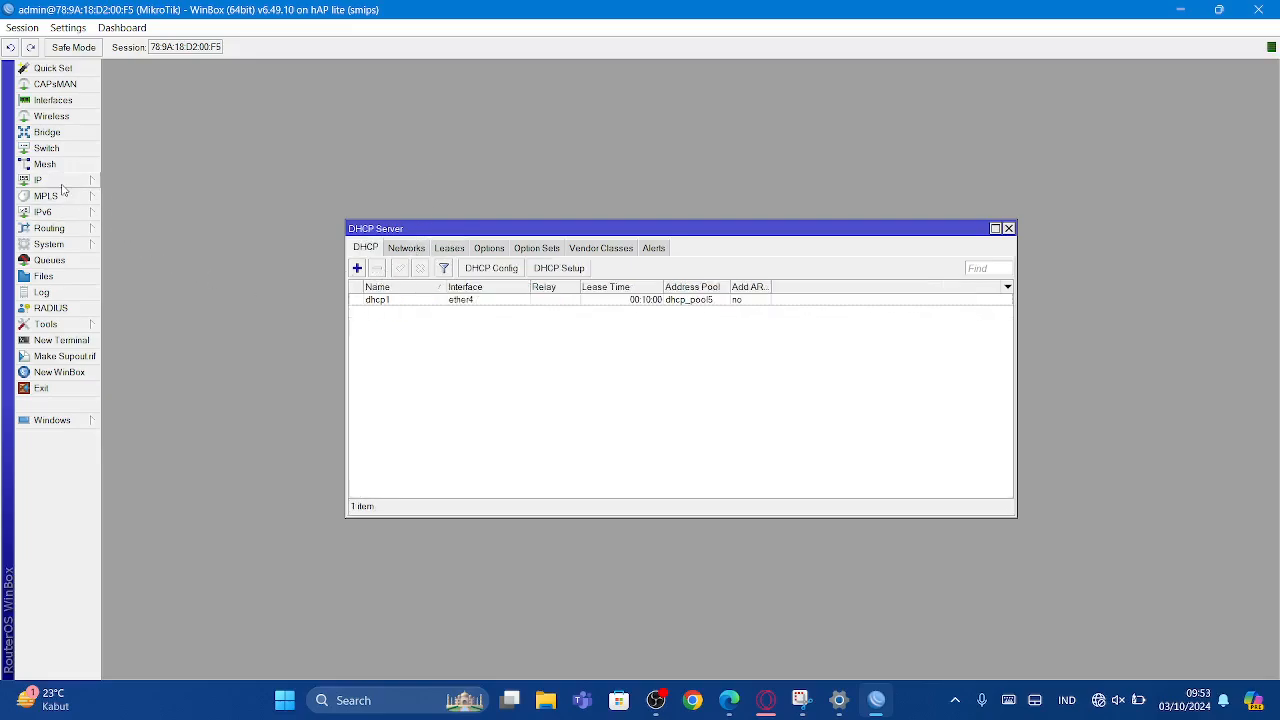
click(76, 117)
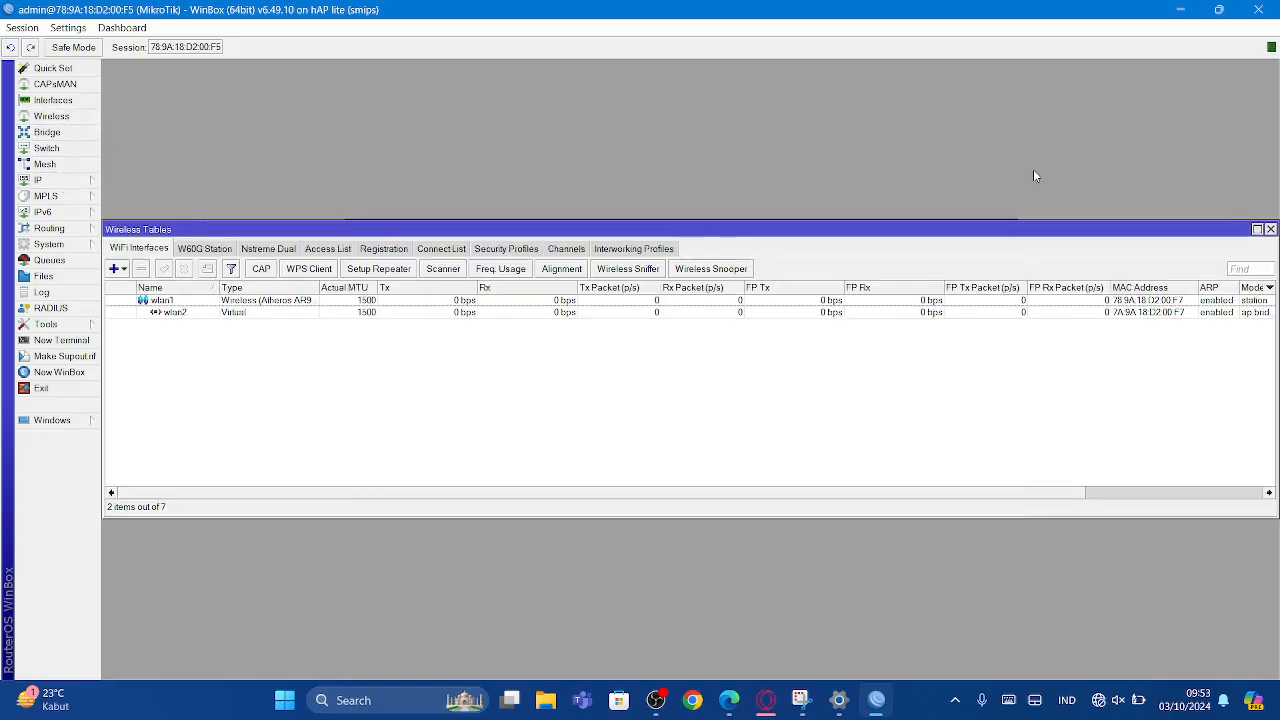
Close the wireless interfaces list, open the dhcp1 server and check its available interface choices, leaving its settings as they are.
click(1270, 229)
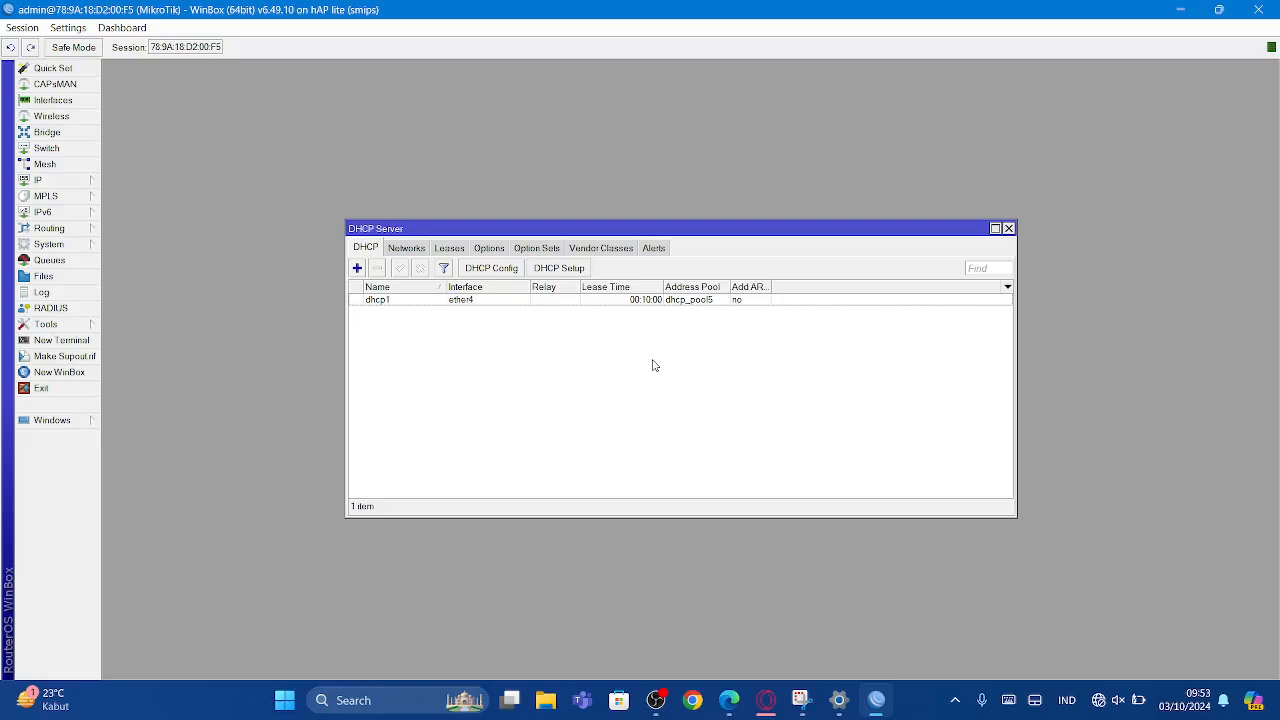
double_click(376, 301)
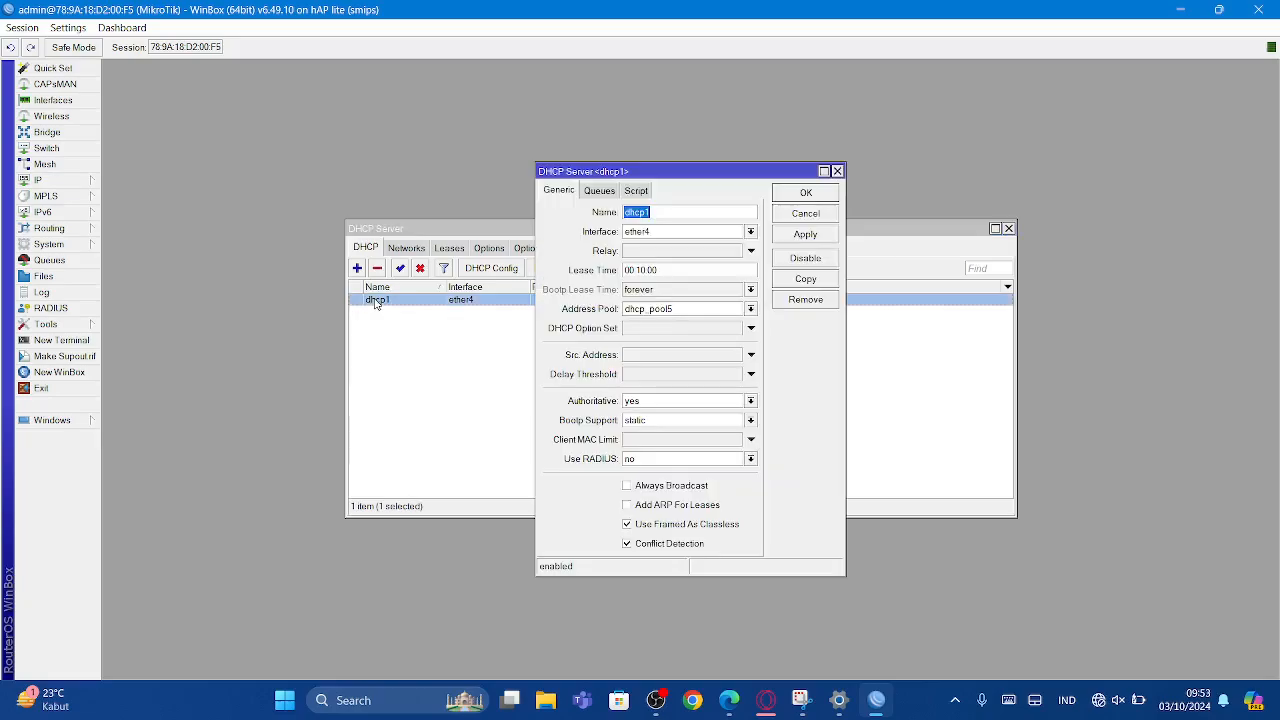
click(751, 232)
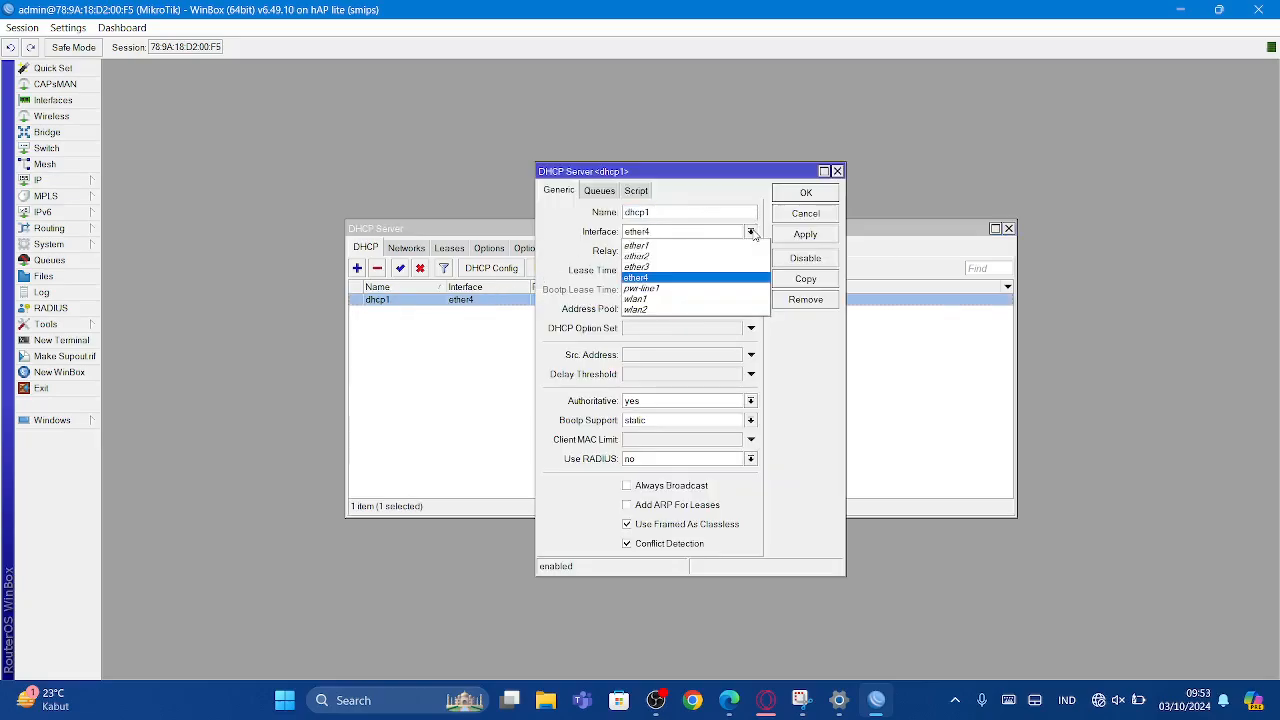
click(752, 233)
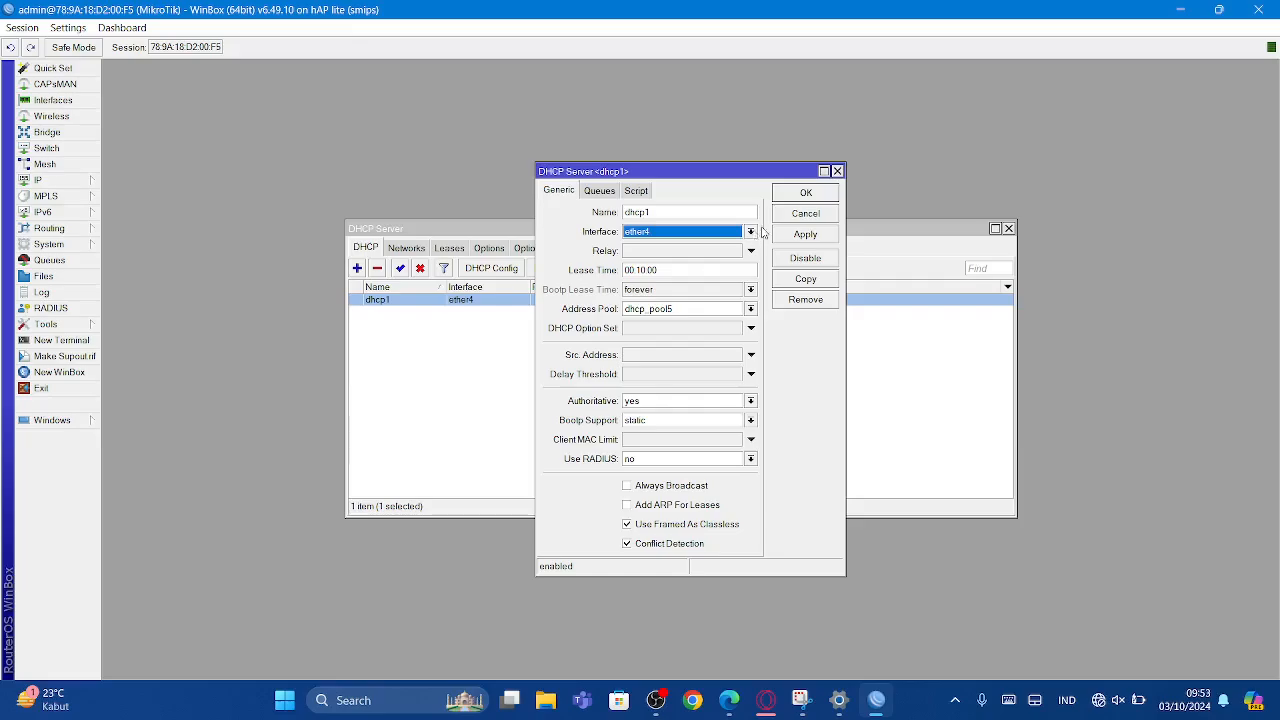
click(838, 172)
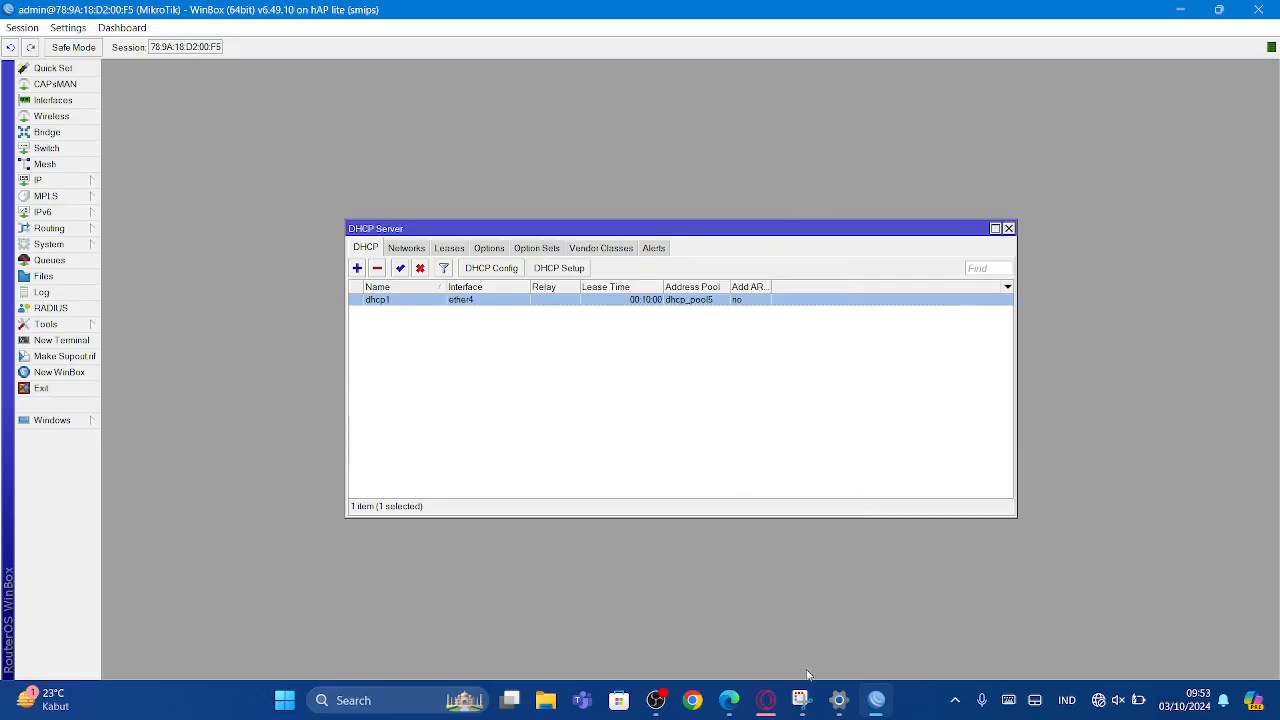
click(661, 706)
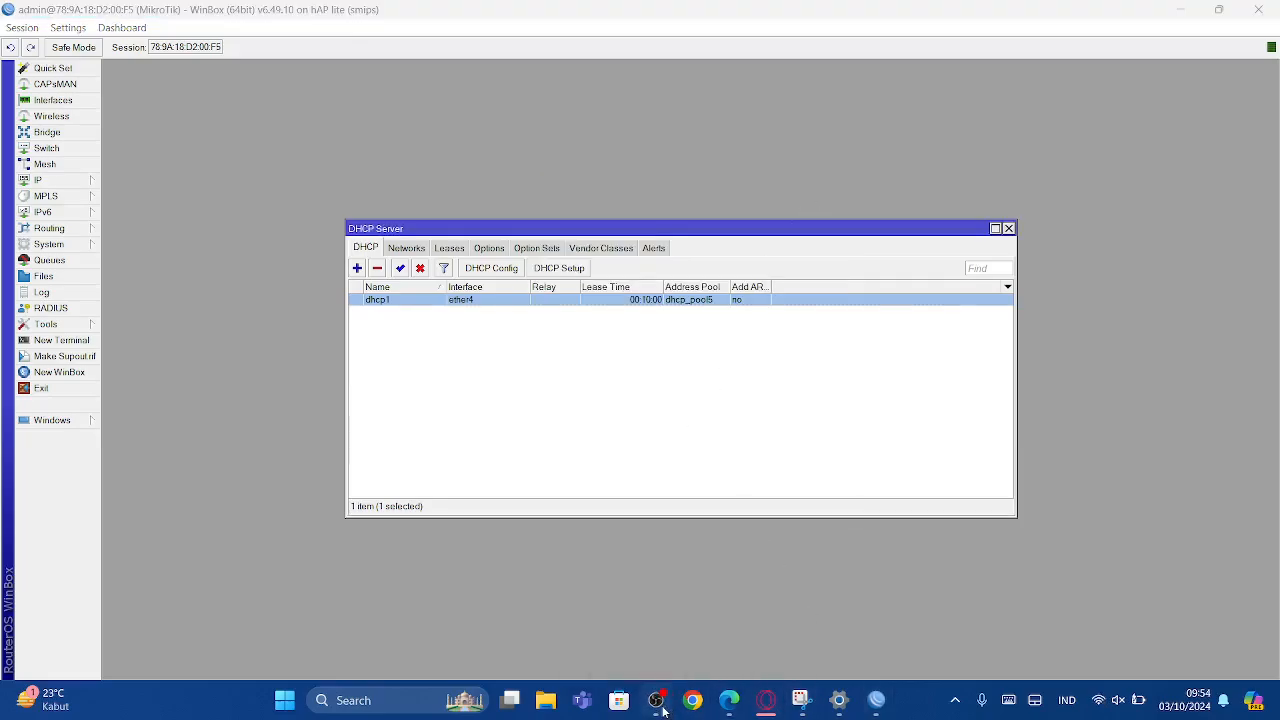
click(876, 706)
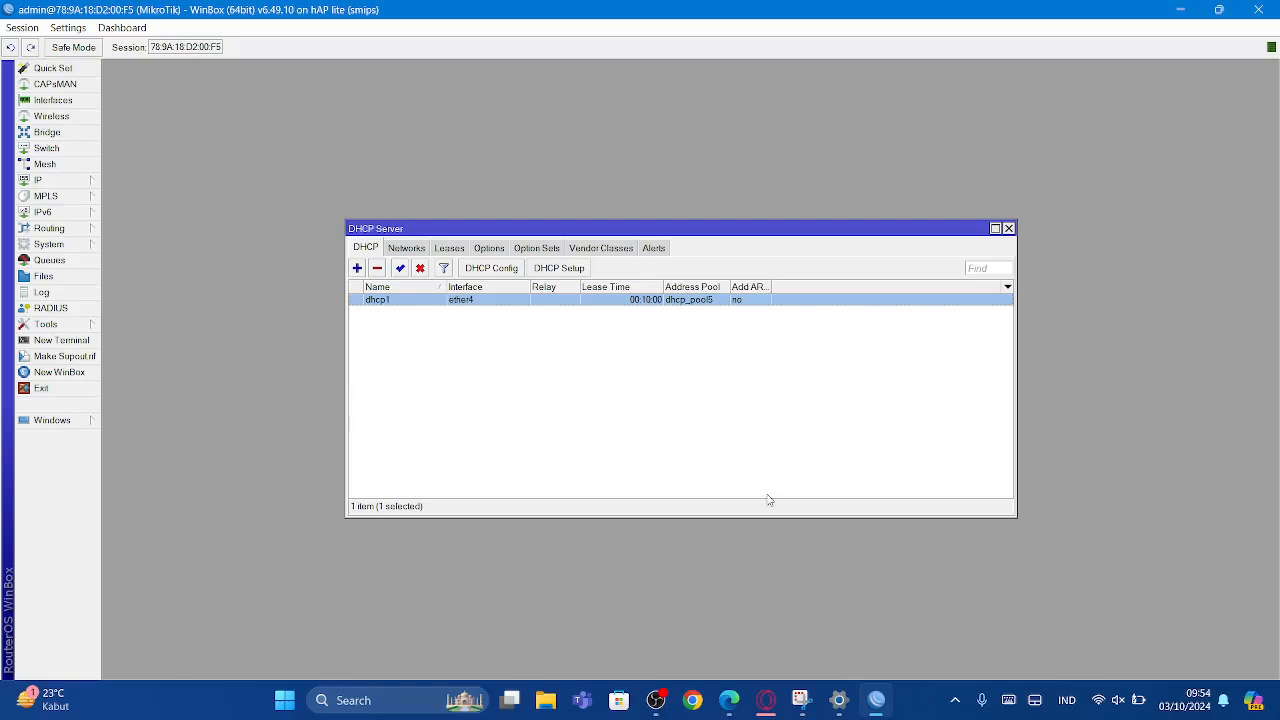
Open the 192.168.10.254 lease of the DHCP server, make it static and close its details.
click(447, 249)
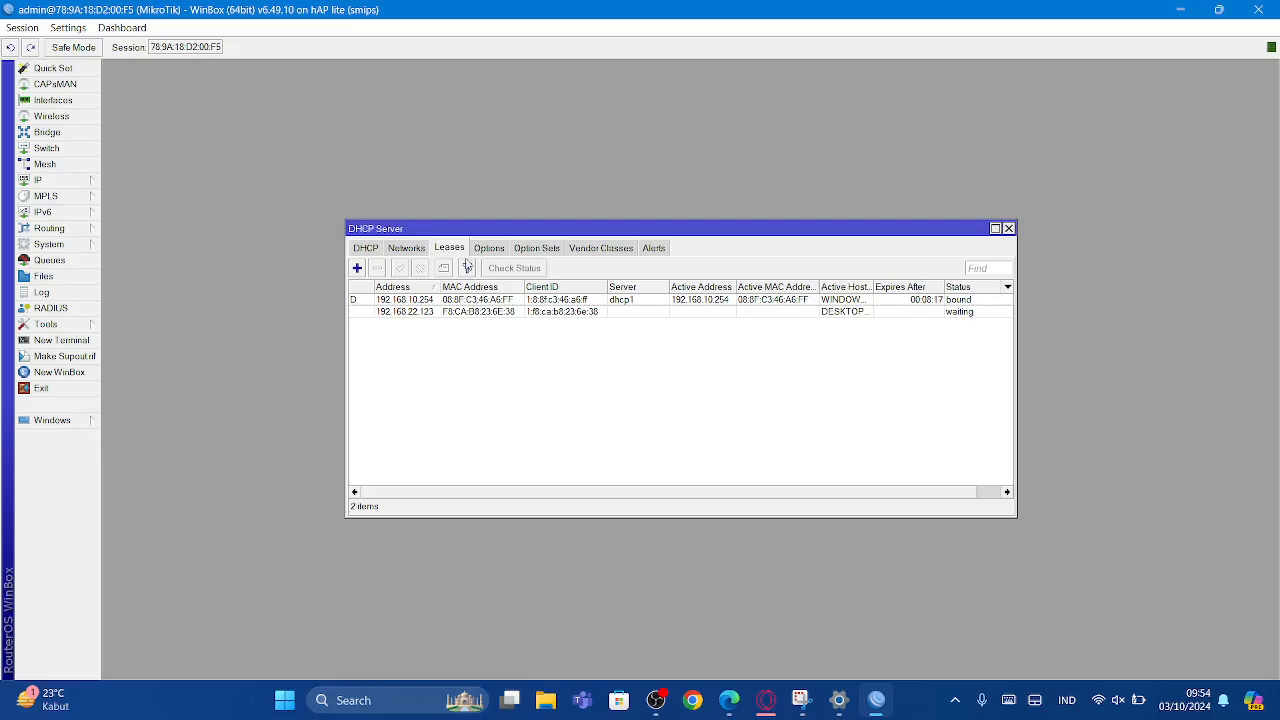
click(512, 302)
double_click(512, 304)
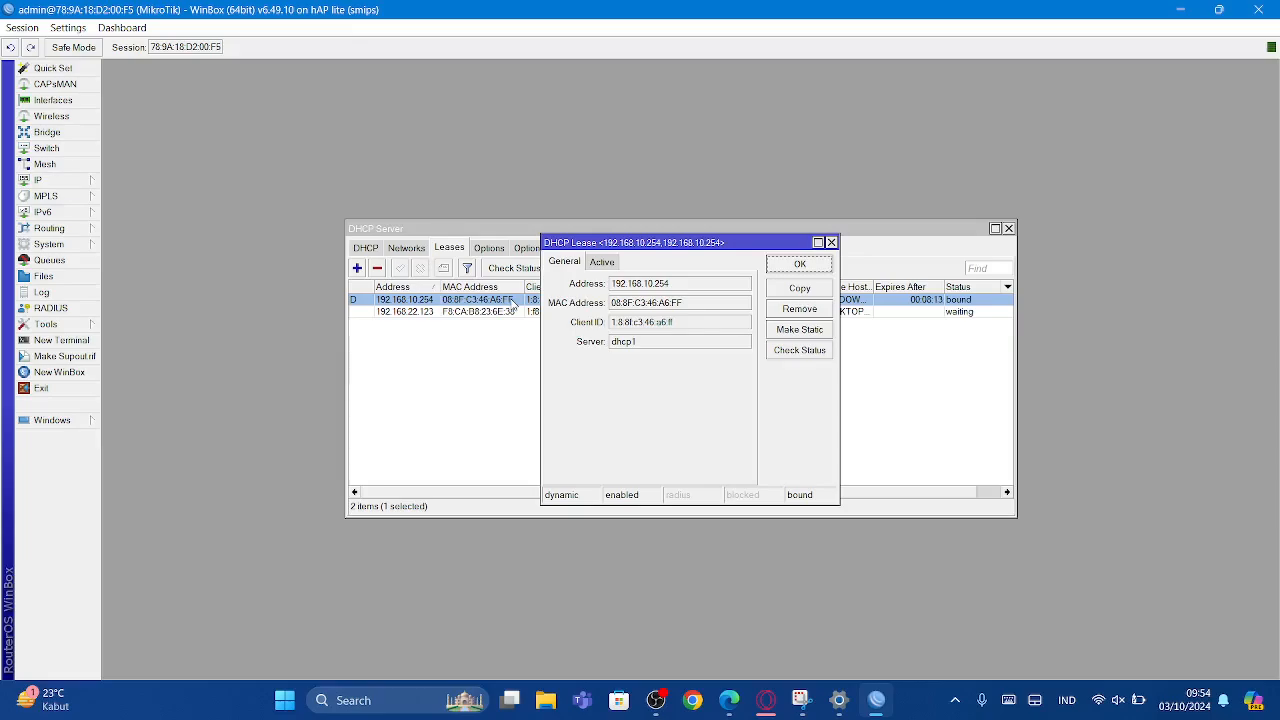
click(796, 332)
click(796, 332)
click(831, 242)
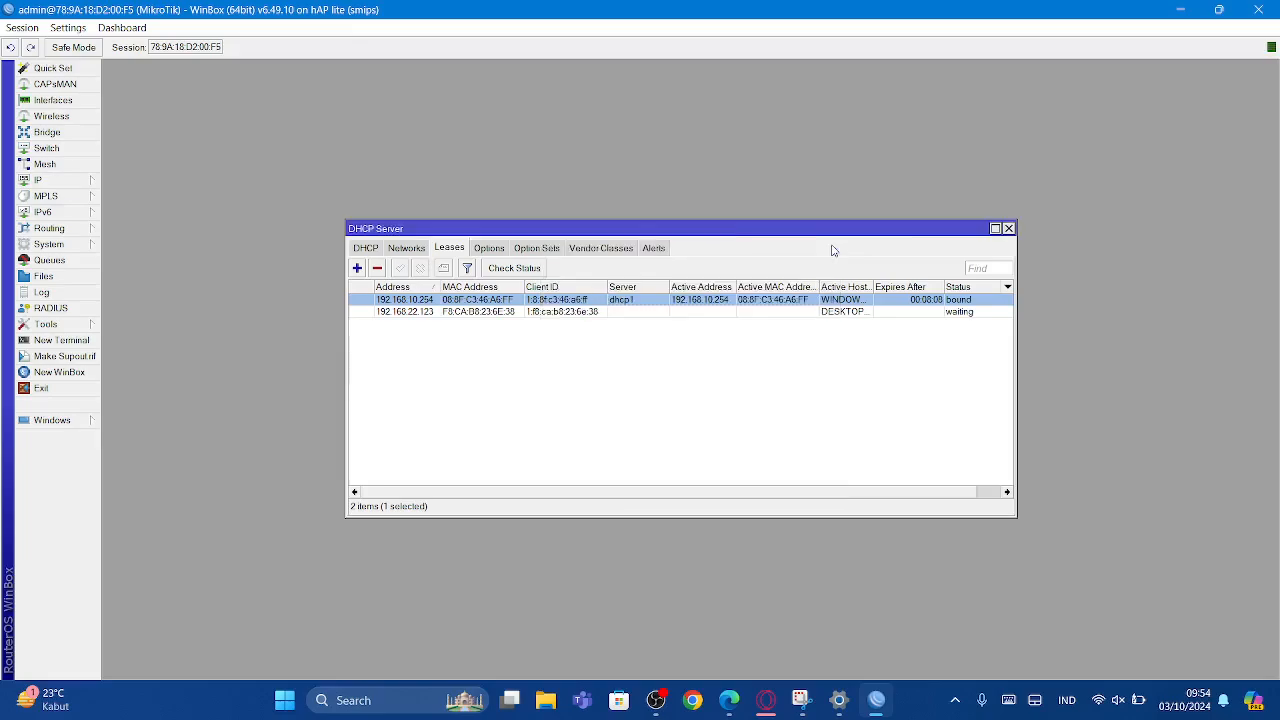
In the static dhcp1 lease, enable Use Src. MAC Address, set the address to 192.168.10.123 and save the changes.
double_click(802, 299)
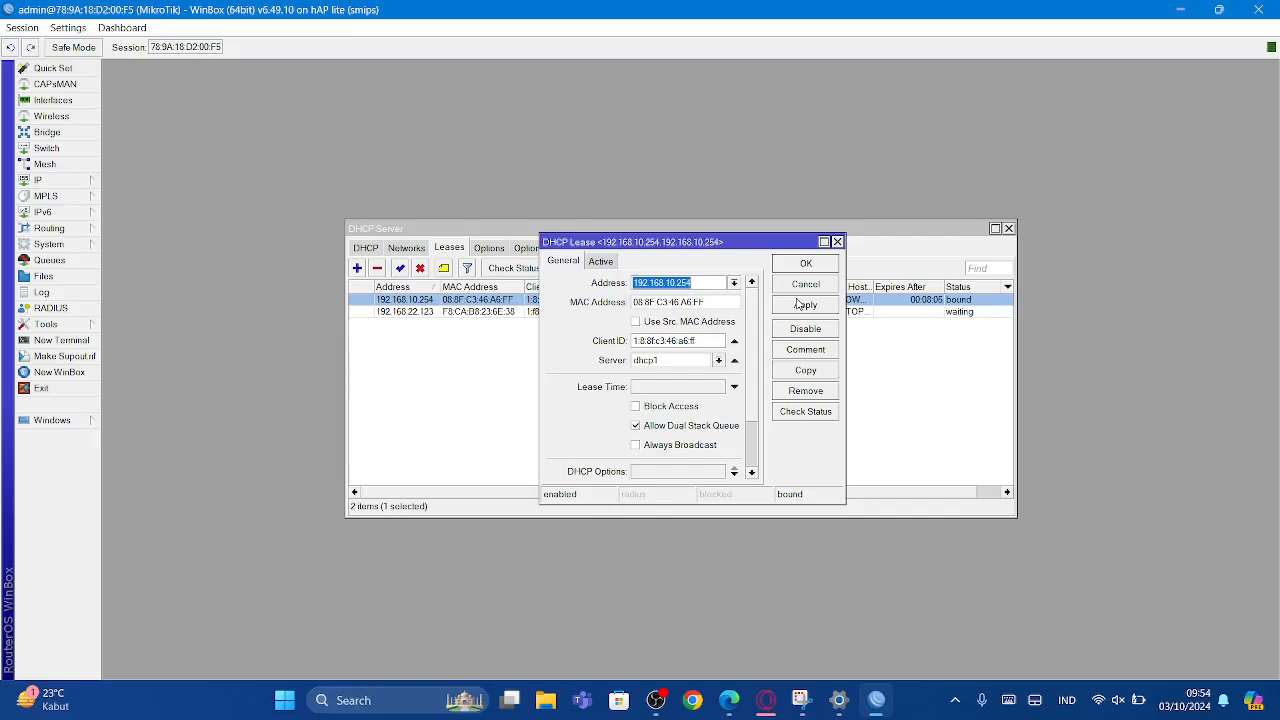
click(727, 324)
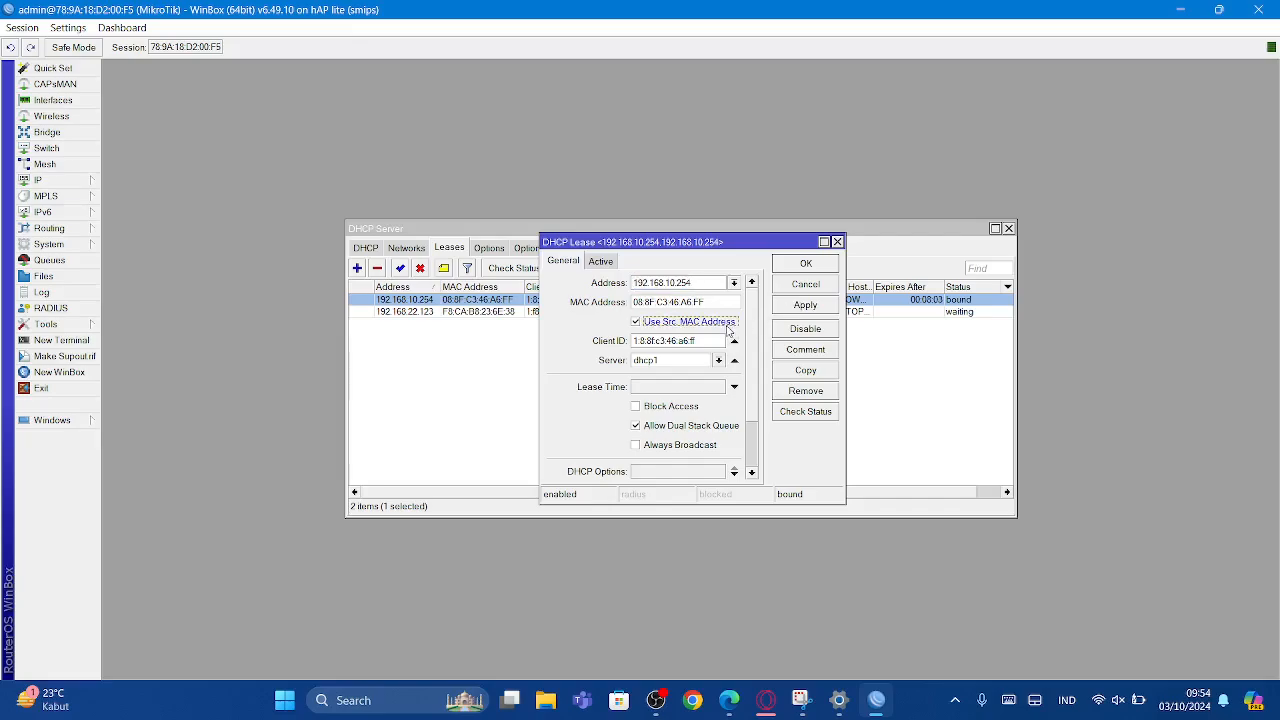
double_click(718, 286)
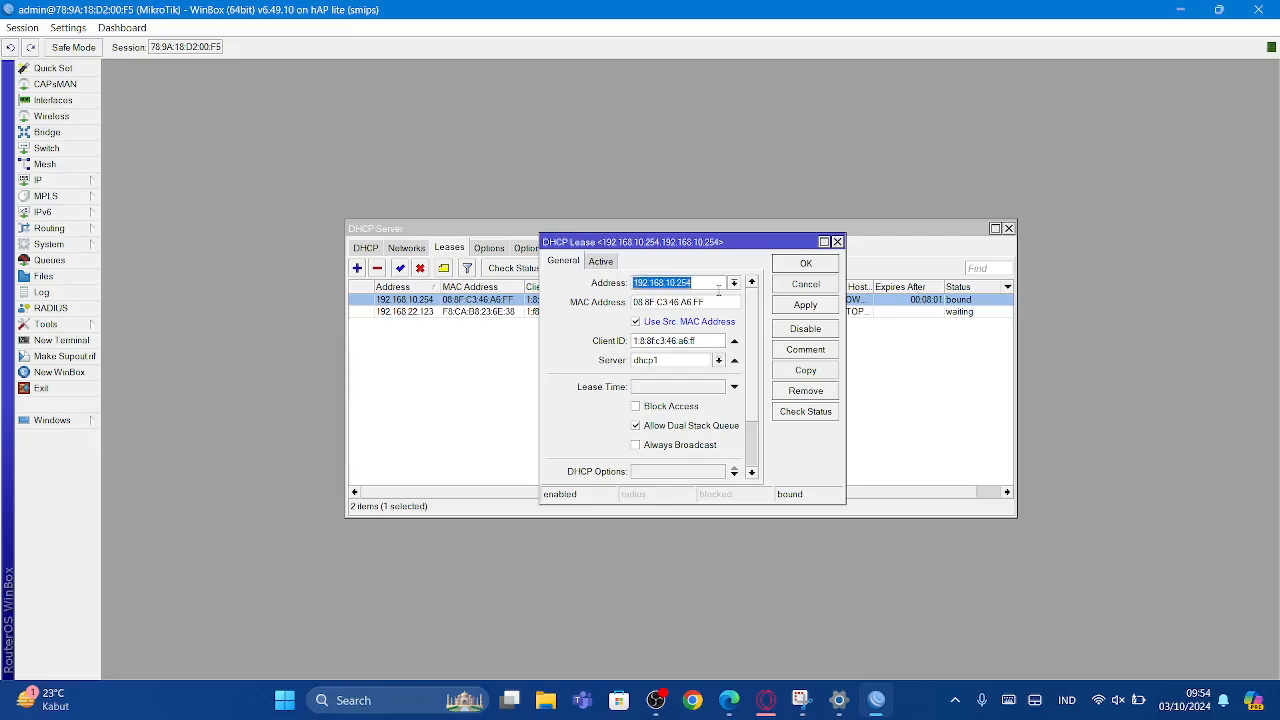
click(718, 286)
key(BackSpace)
key(BackSpace)
click(790, 310)
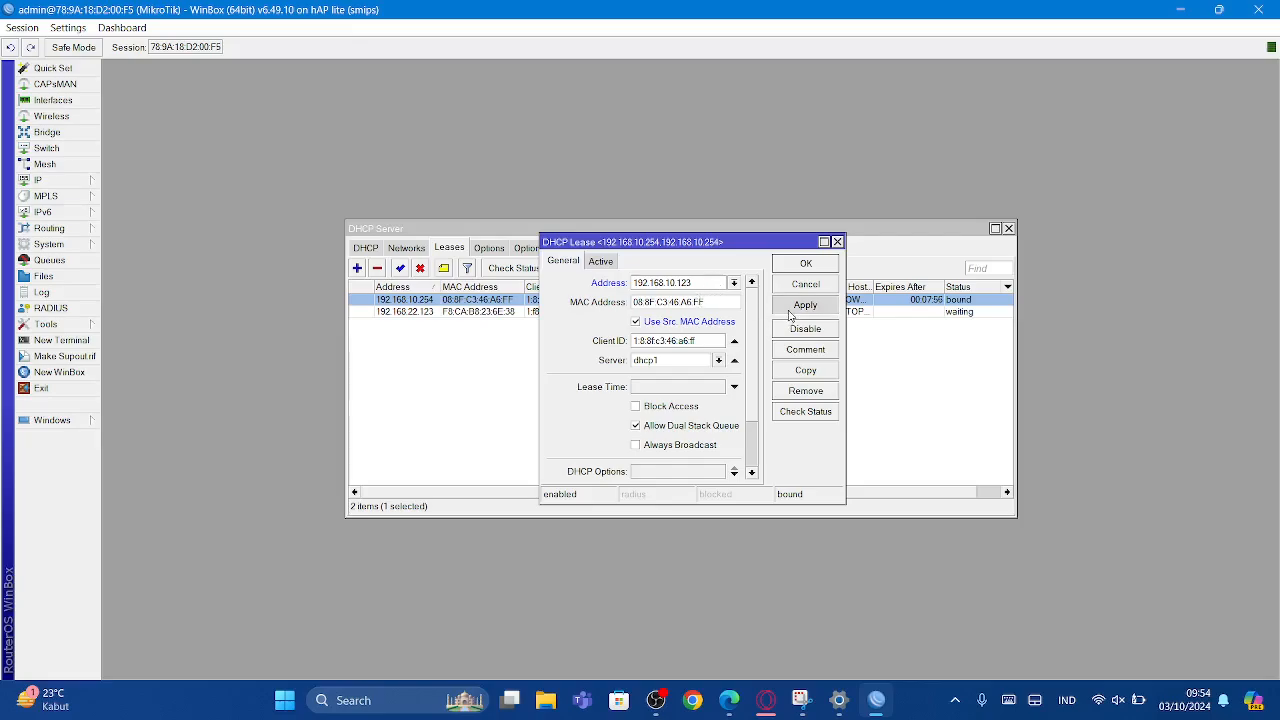
click(823, 268)
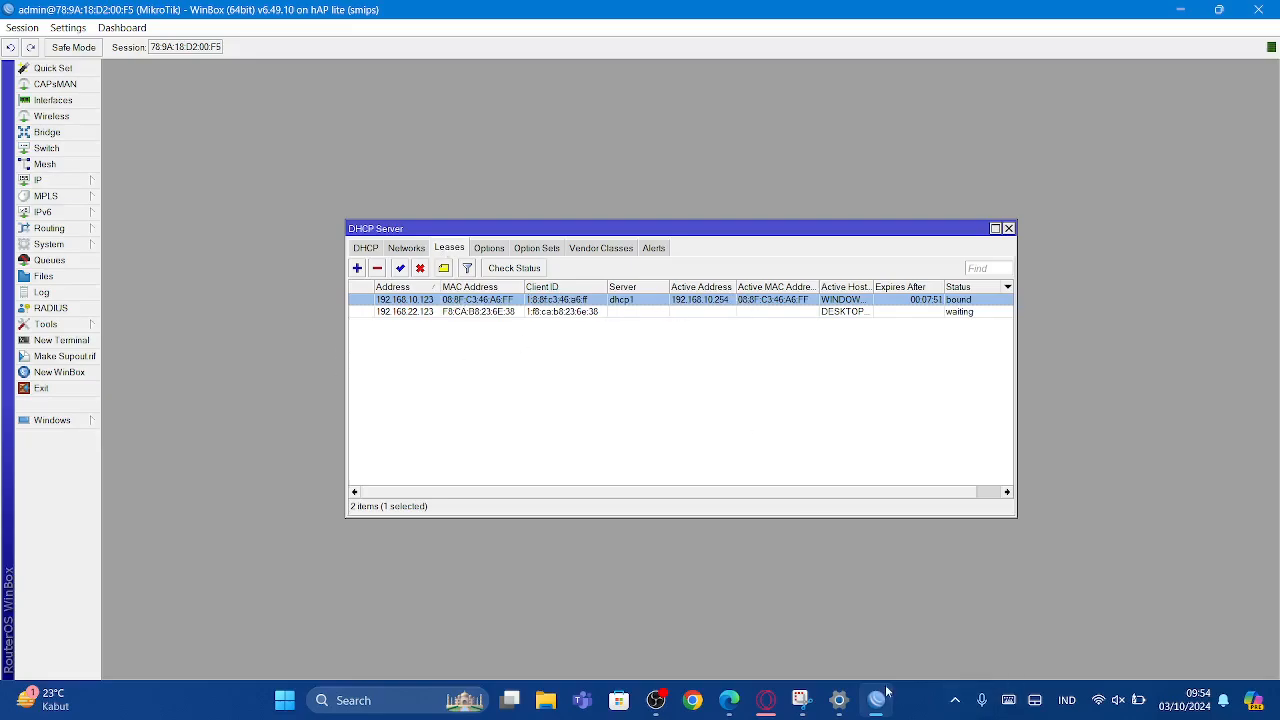
Switch to Windows Settings, reload the Ethernet properties and check the IPv4 address.
click(838, 700)
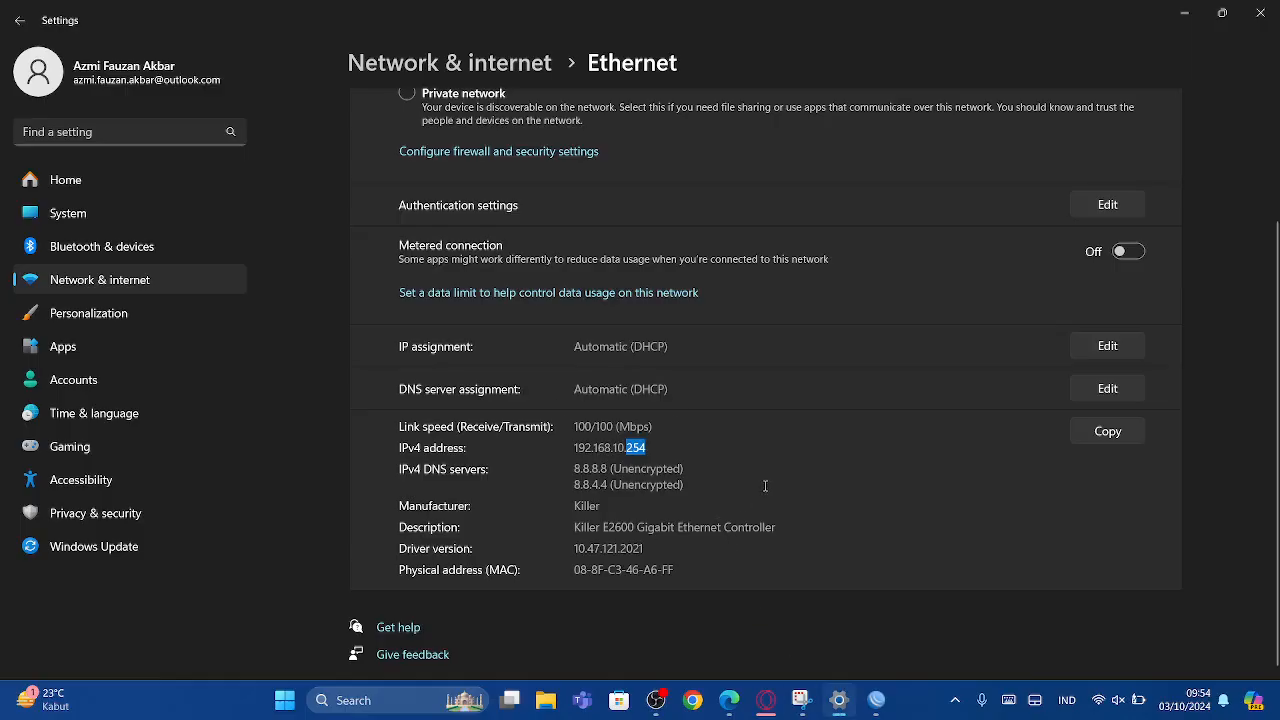
click(680, 450)
click(480, 63)
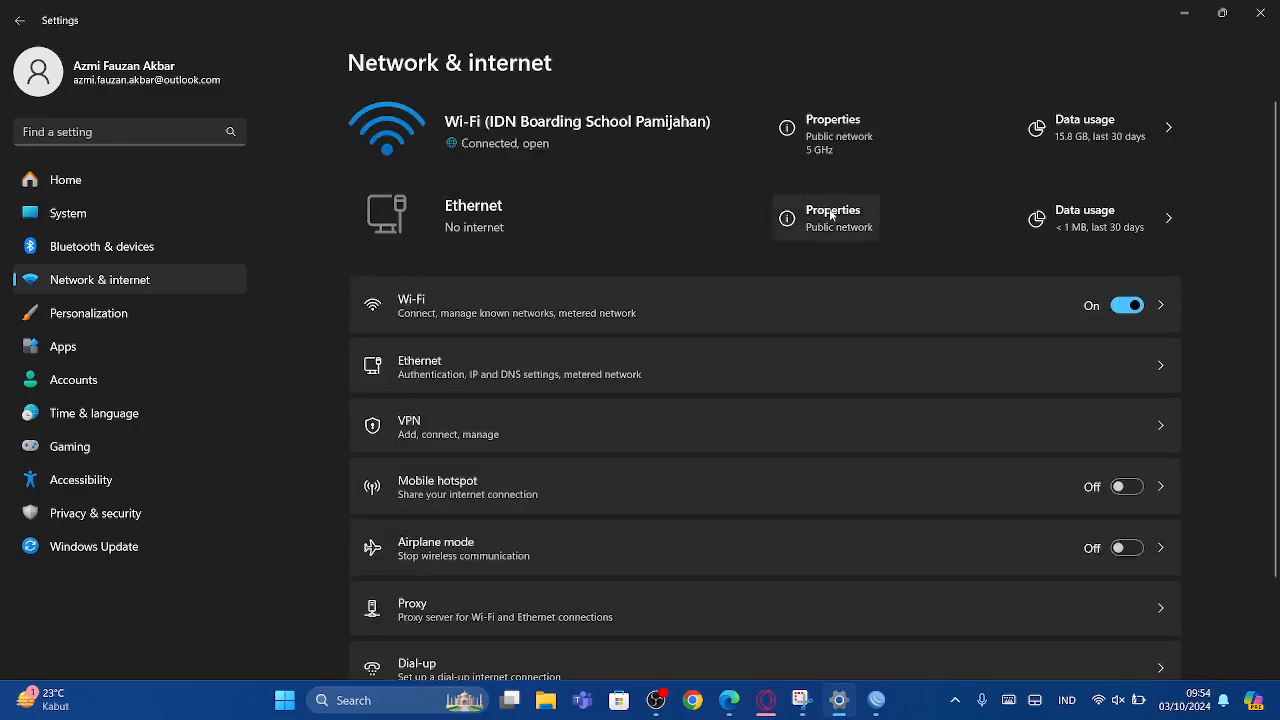
click(831, 215)
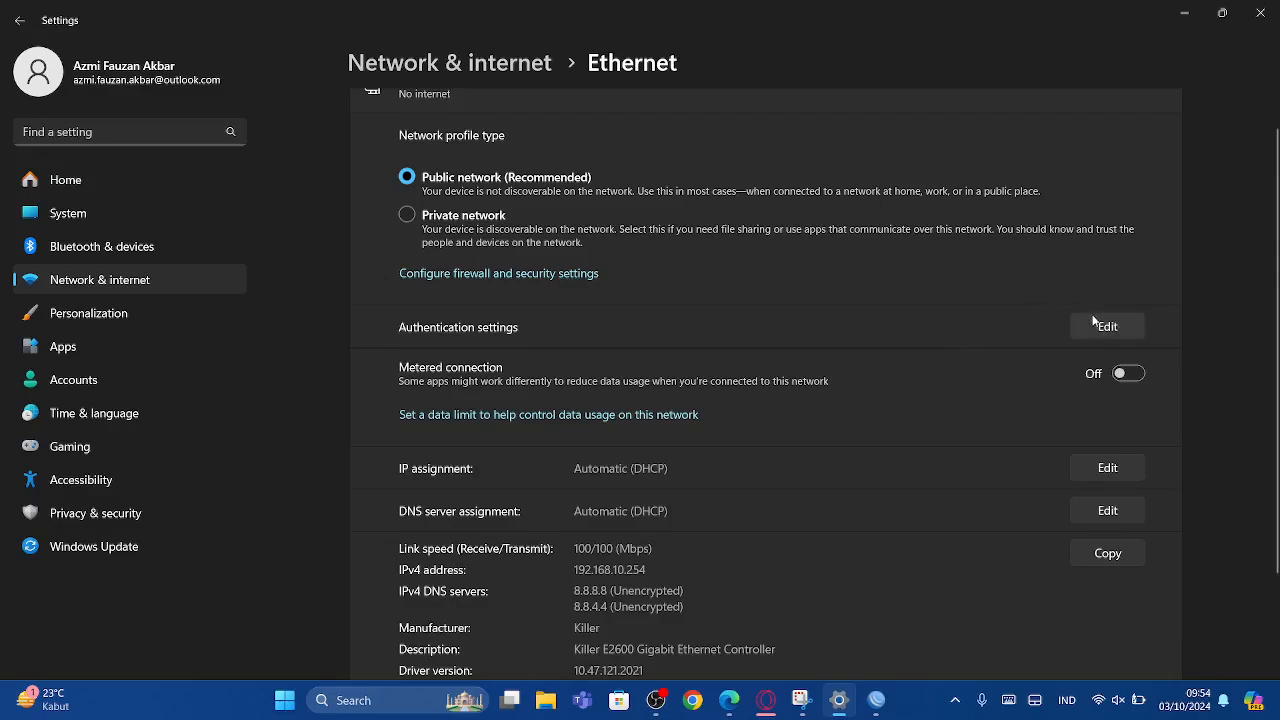
Try to switch the Ethernet connection's IP assignment to Manual with IPv4 and IPv6 left off.
click(1108, 463)
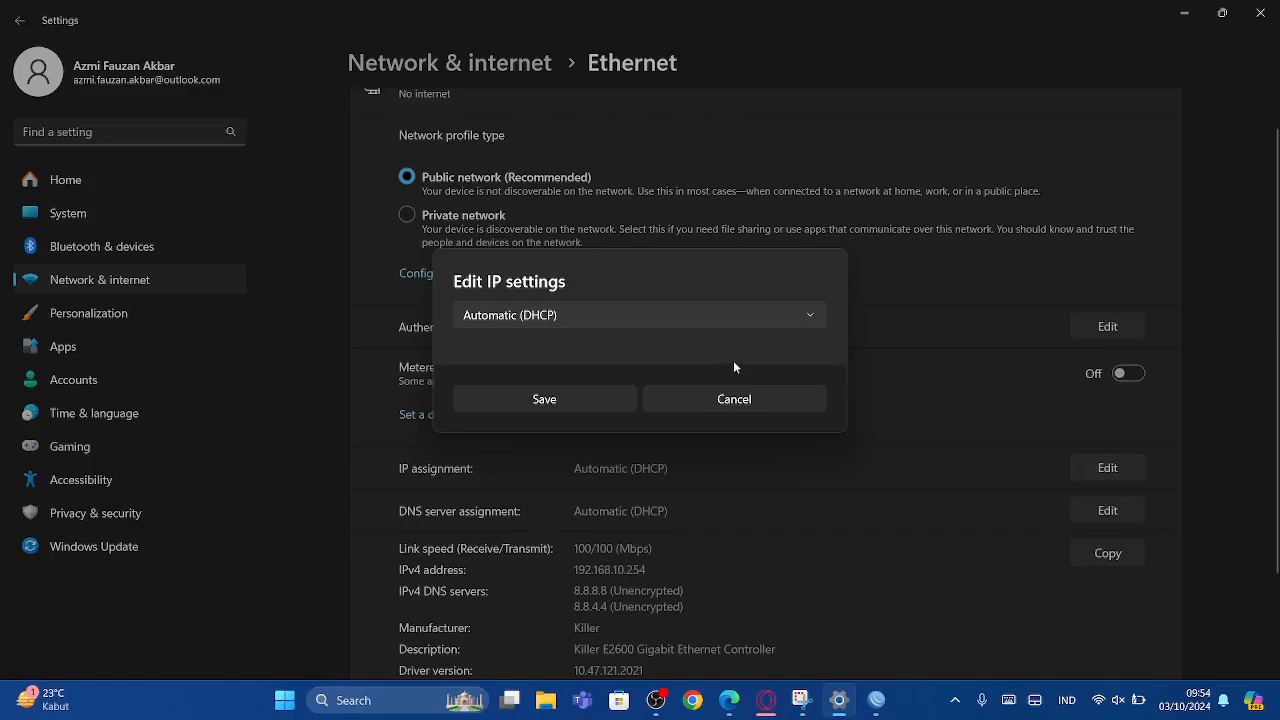
click(710, 318)
click(660, 343)
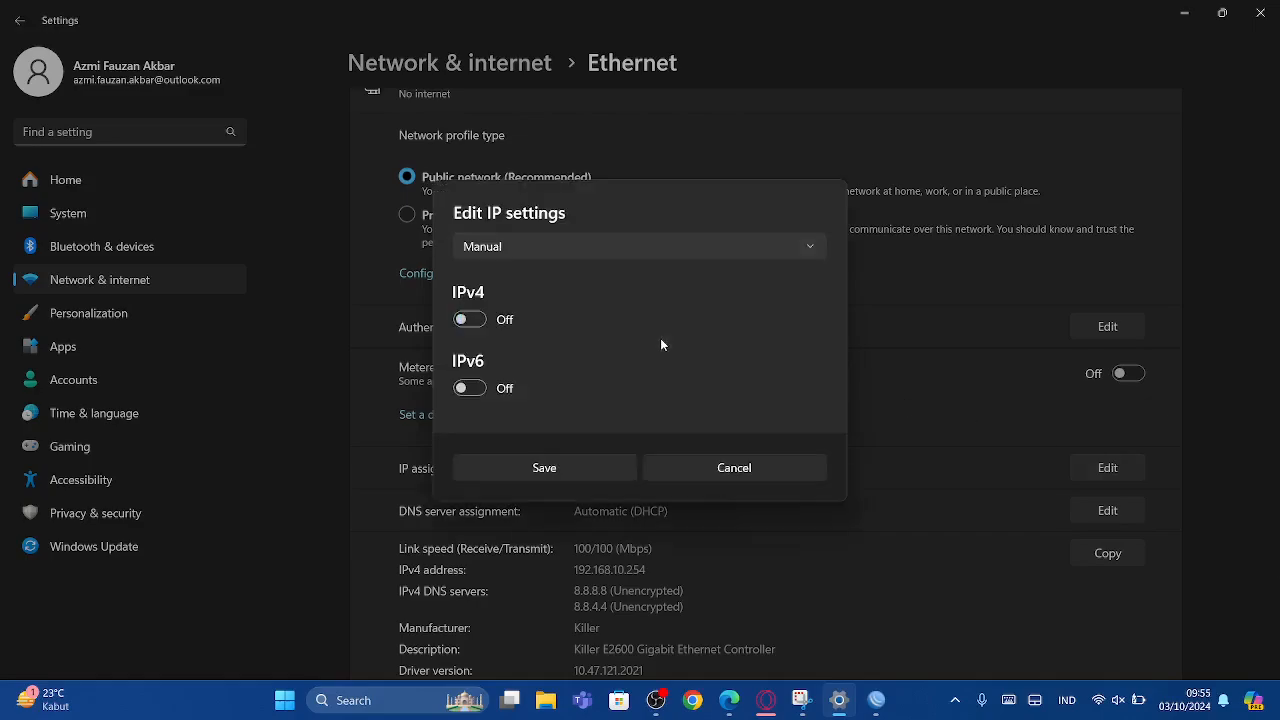
click(553, 472)
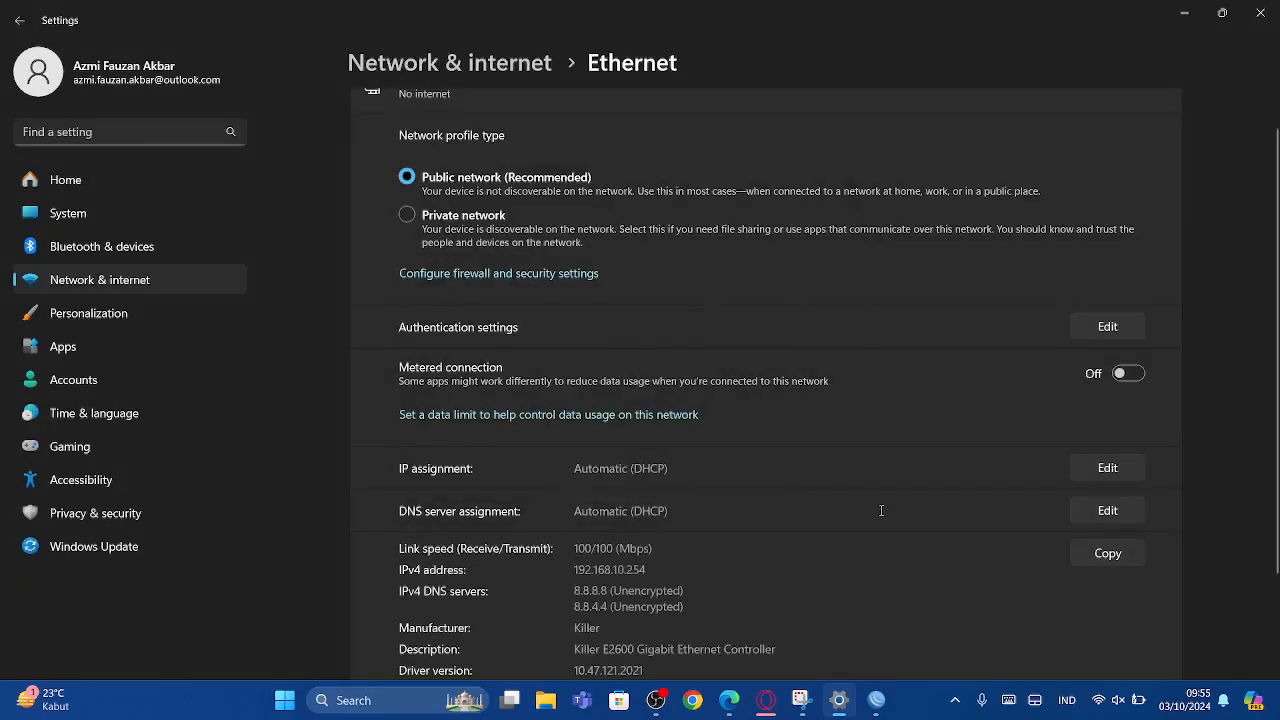
click(1104, 469)
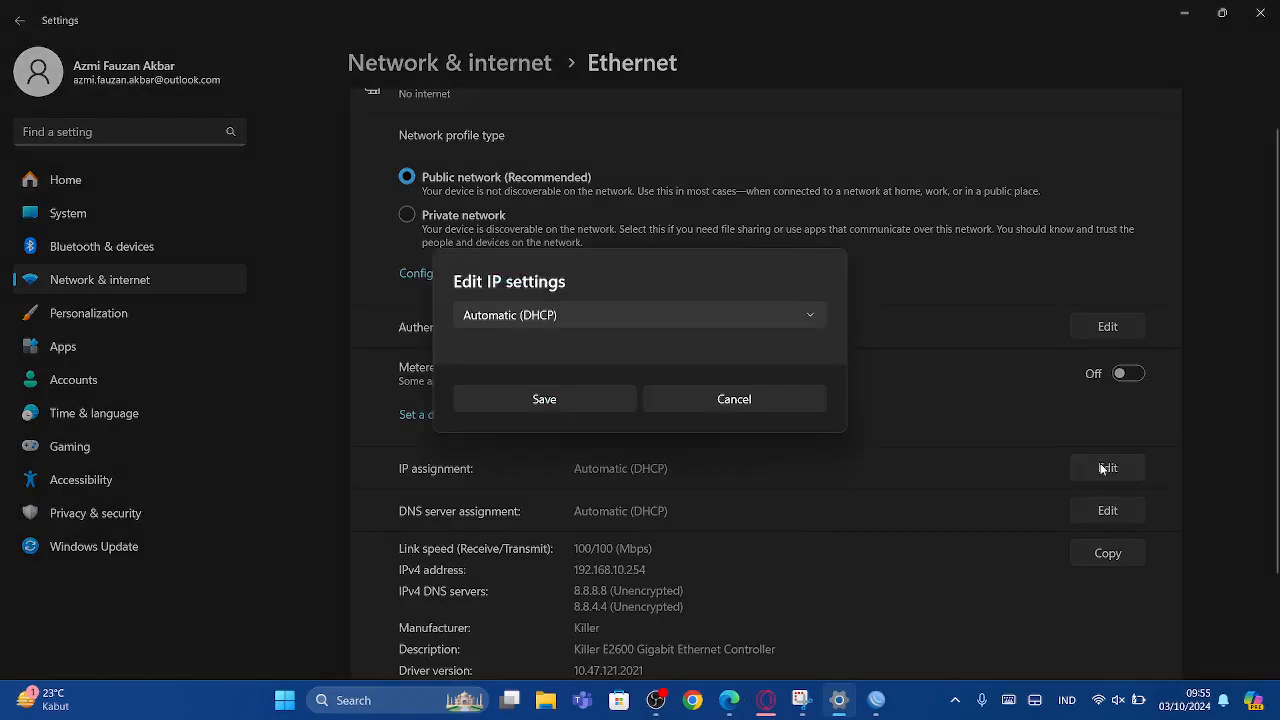
click(679, 310)
click(601, 351)
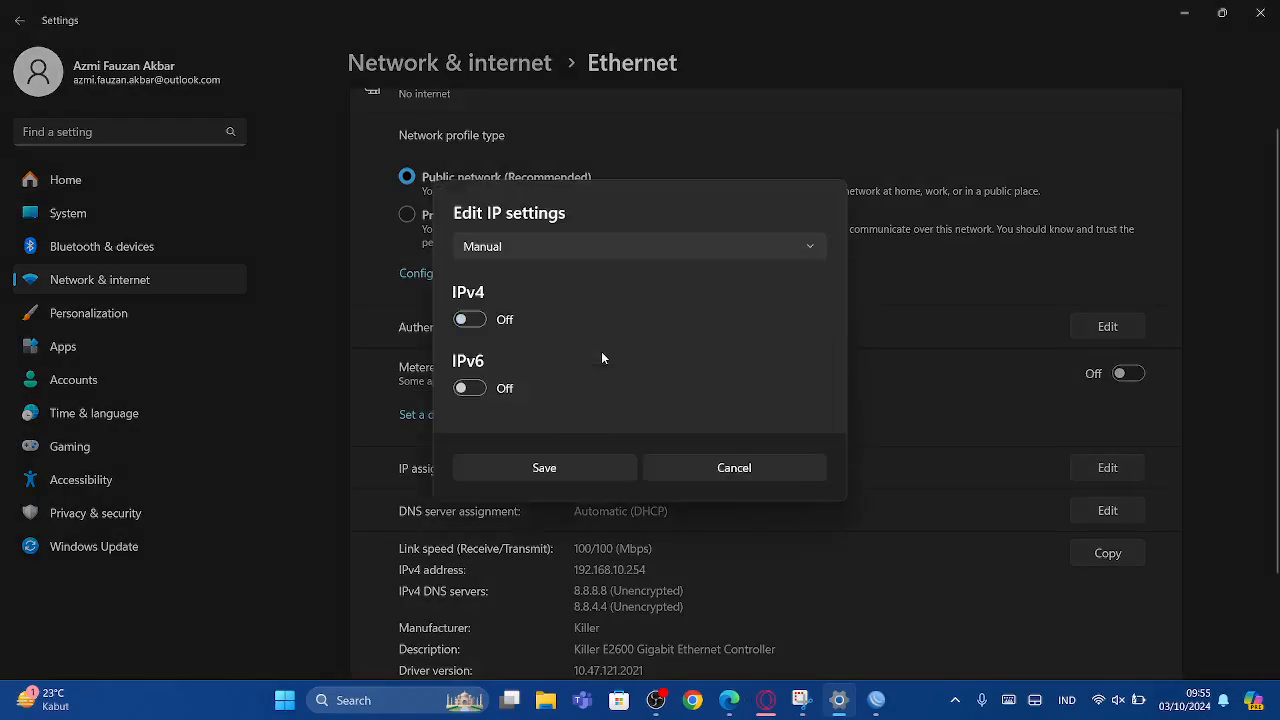
click(554, 467)
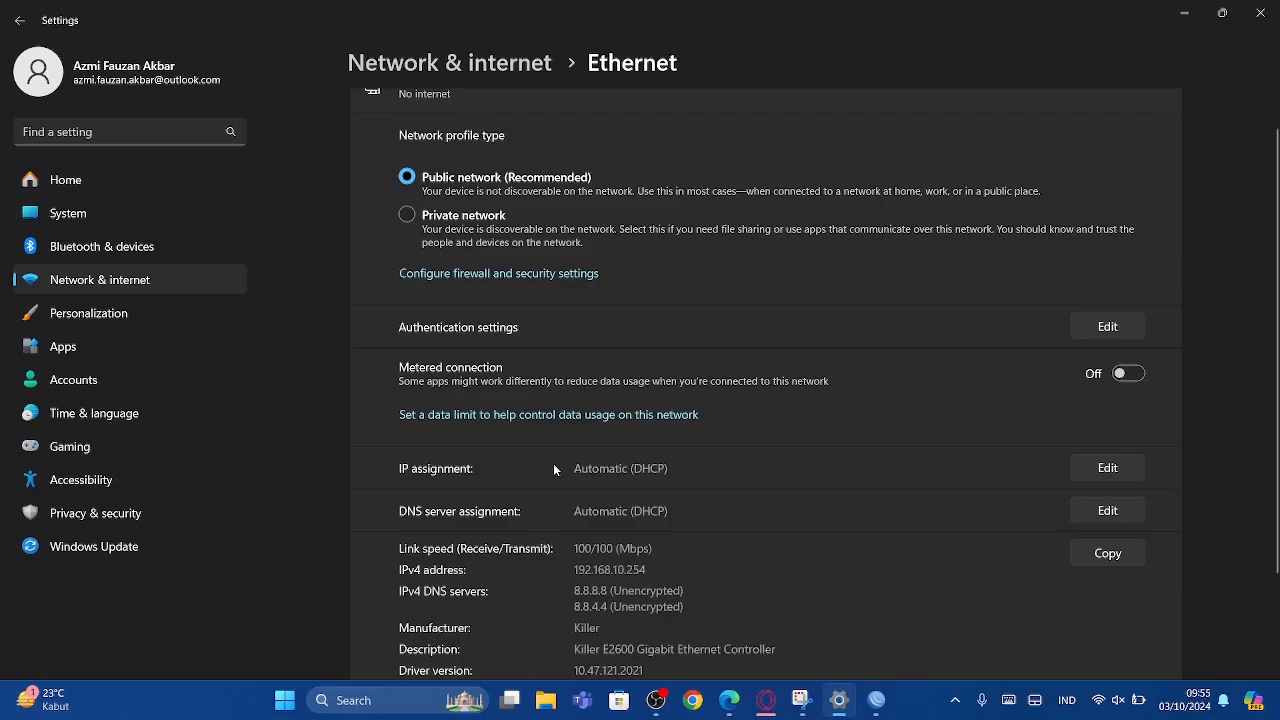
Reselect Automatic (DHCP) as the Ethernet connection's IP assignment and save it.
click(1120, 472)
click(722, 316)
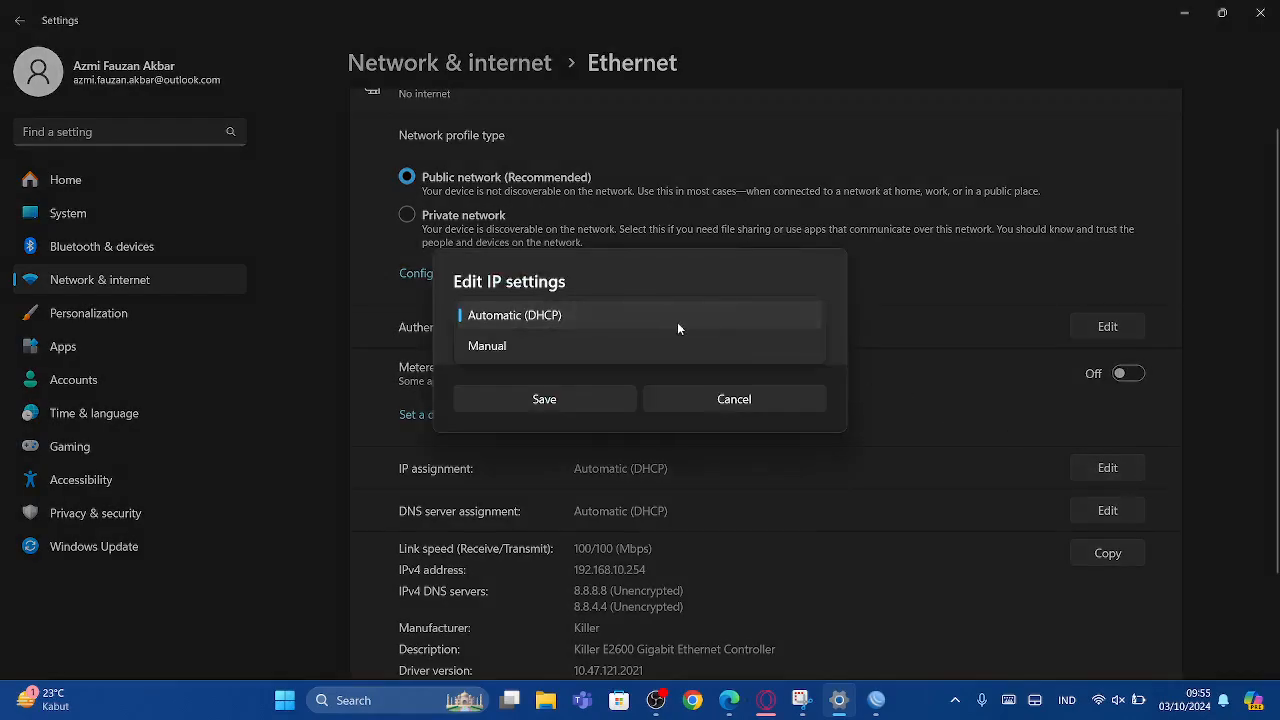
click(632, 347)
click(676, 245)
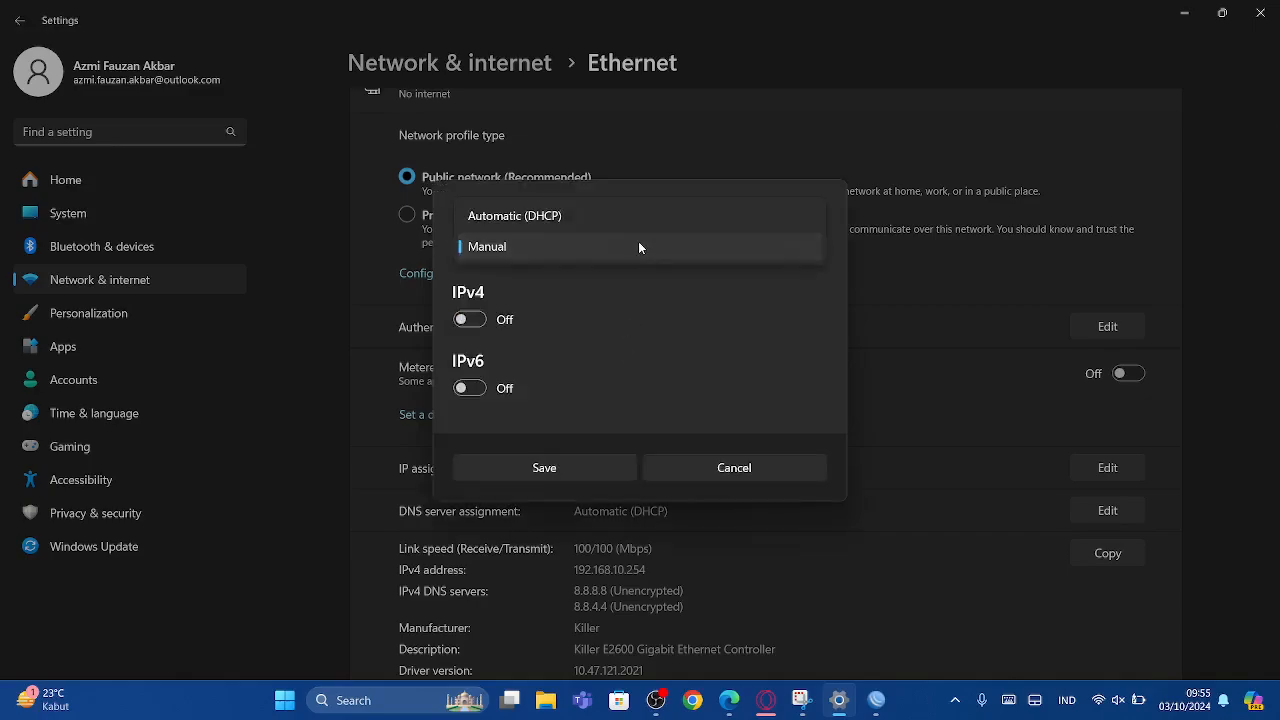
click(656, 222)
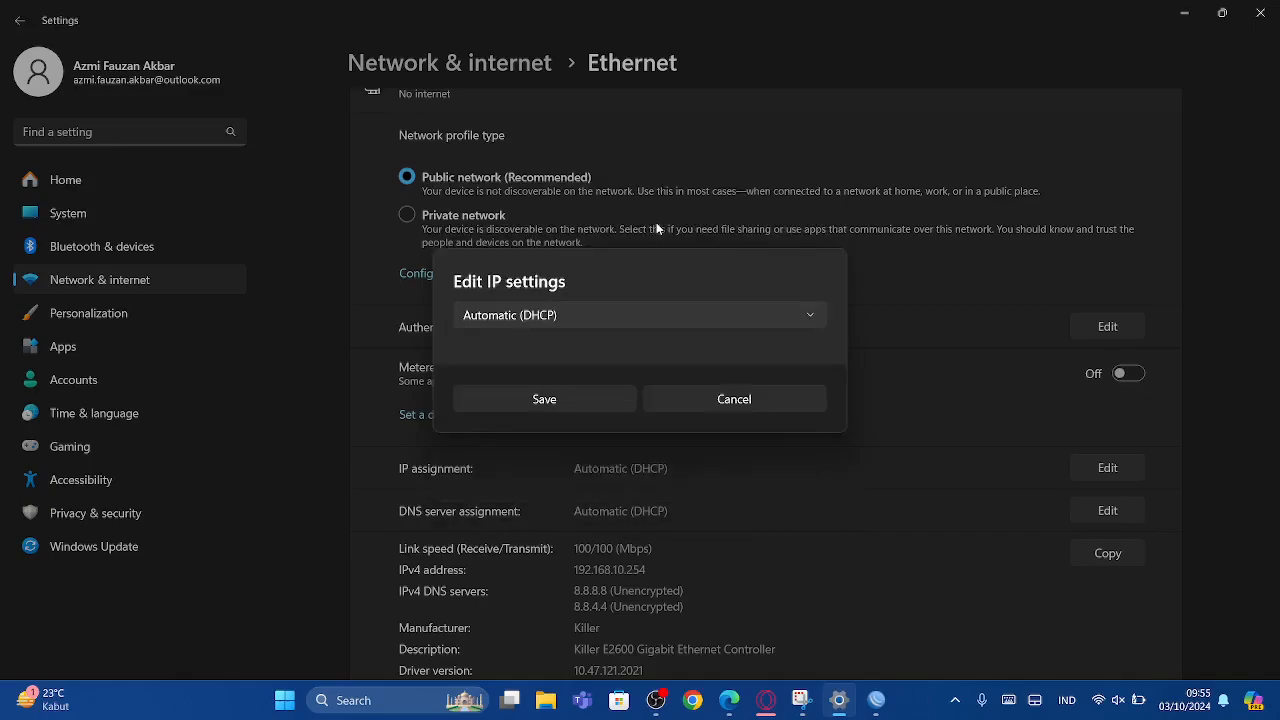
click(558, 400)
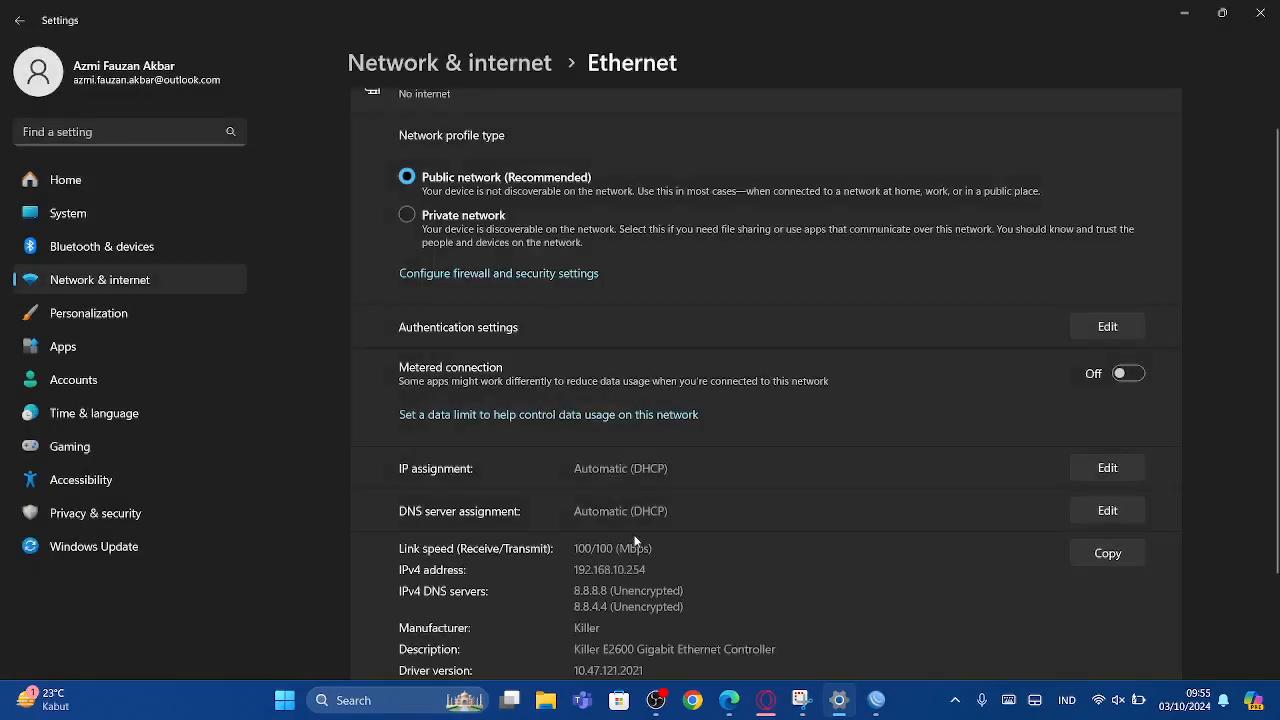
Save the Ethernet connection's DNS server assignment again as Automatic (DHCP).
mouse_move(729, 700)
scroll(783, 520, down, 2)
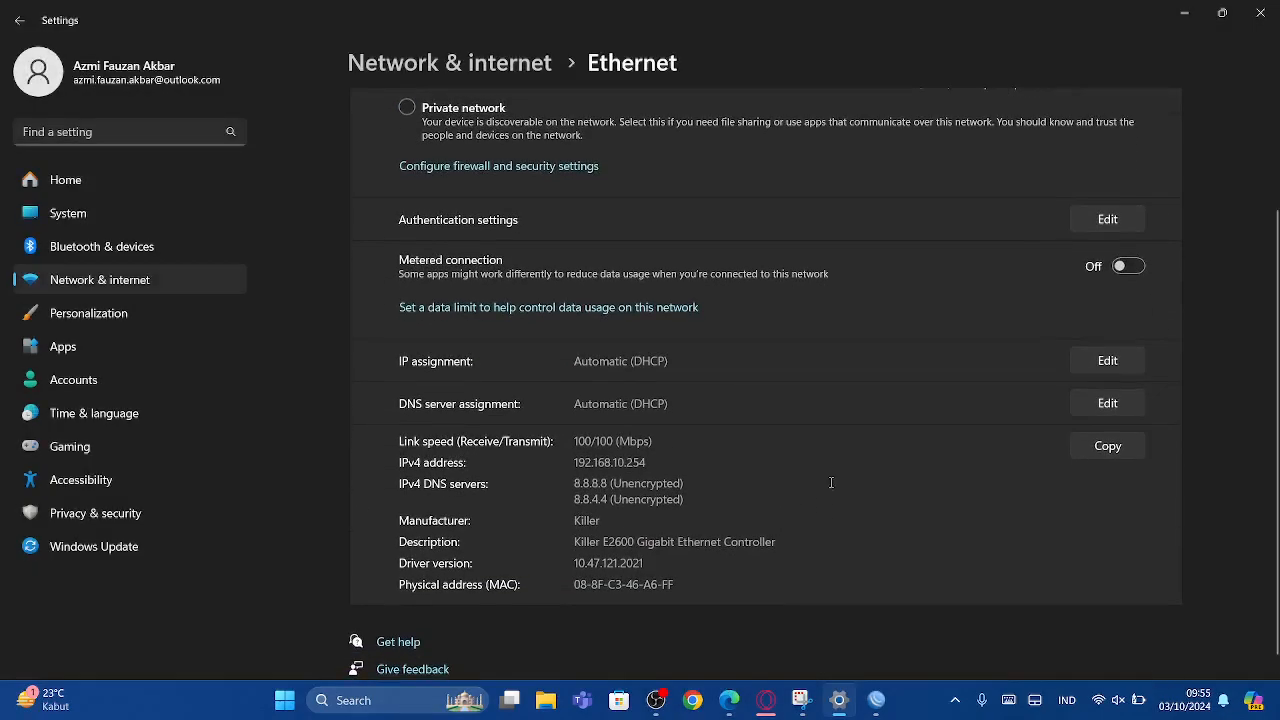
click(1107, 403)
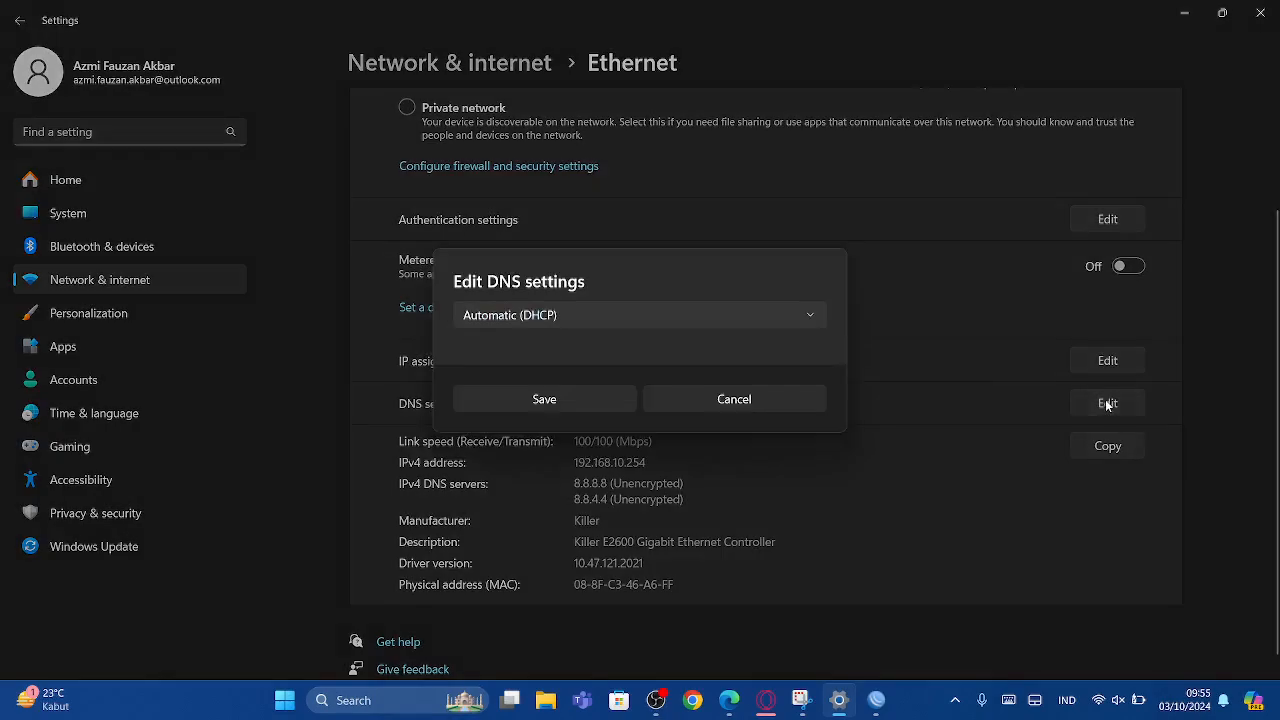
click(585, 396)
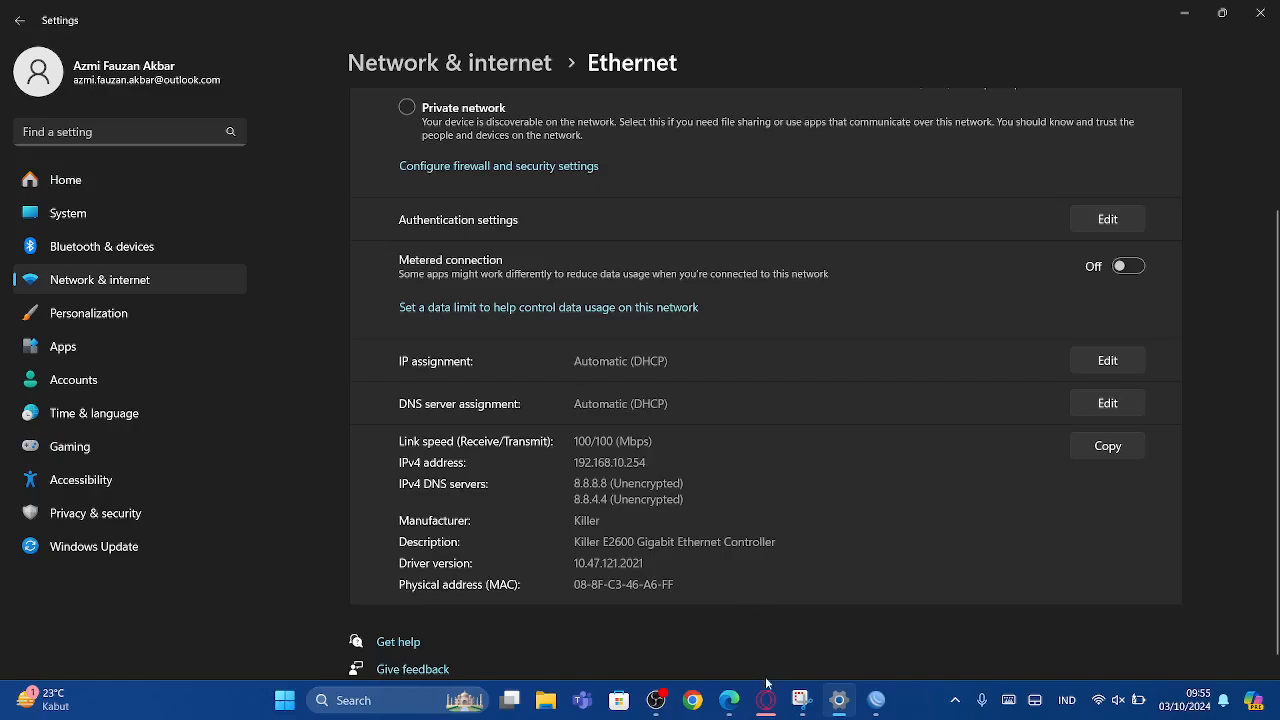
Switch to WinBox, open the 192.168.10.123 lease and examine its active address details.
click(877, 699)
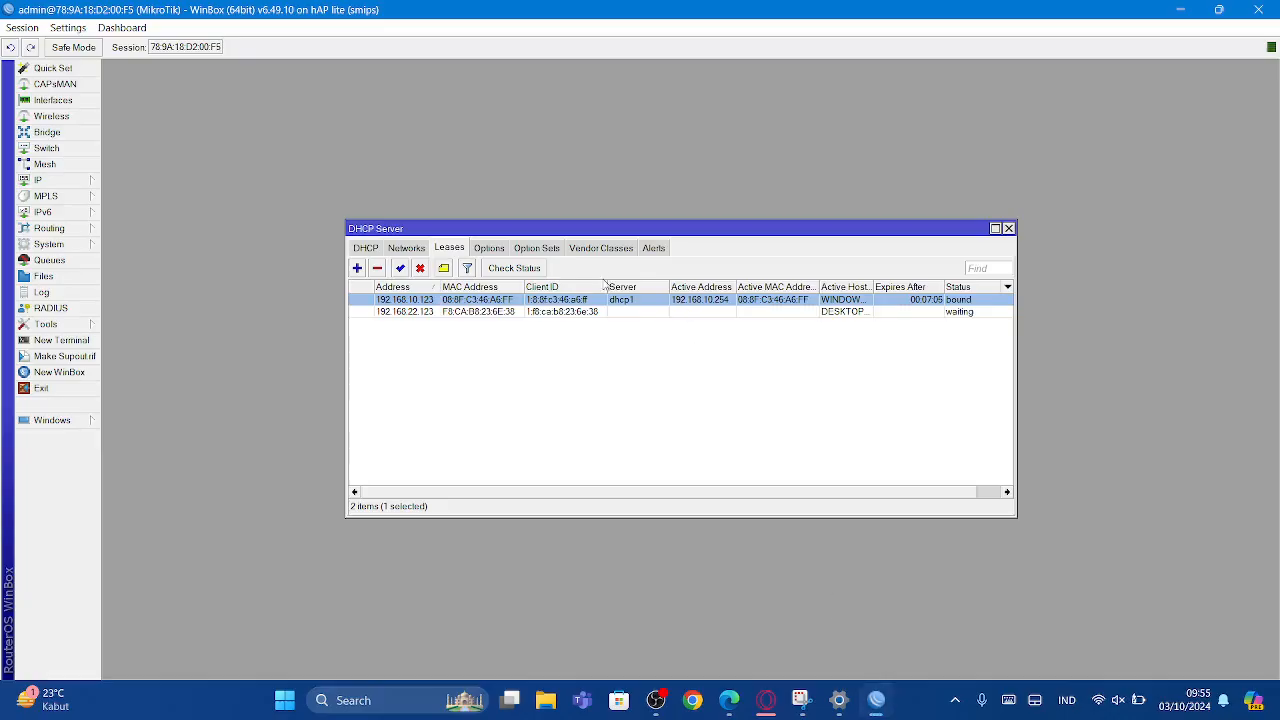
double_click(413, 304)
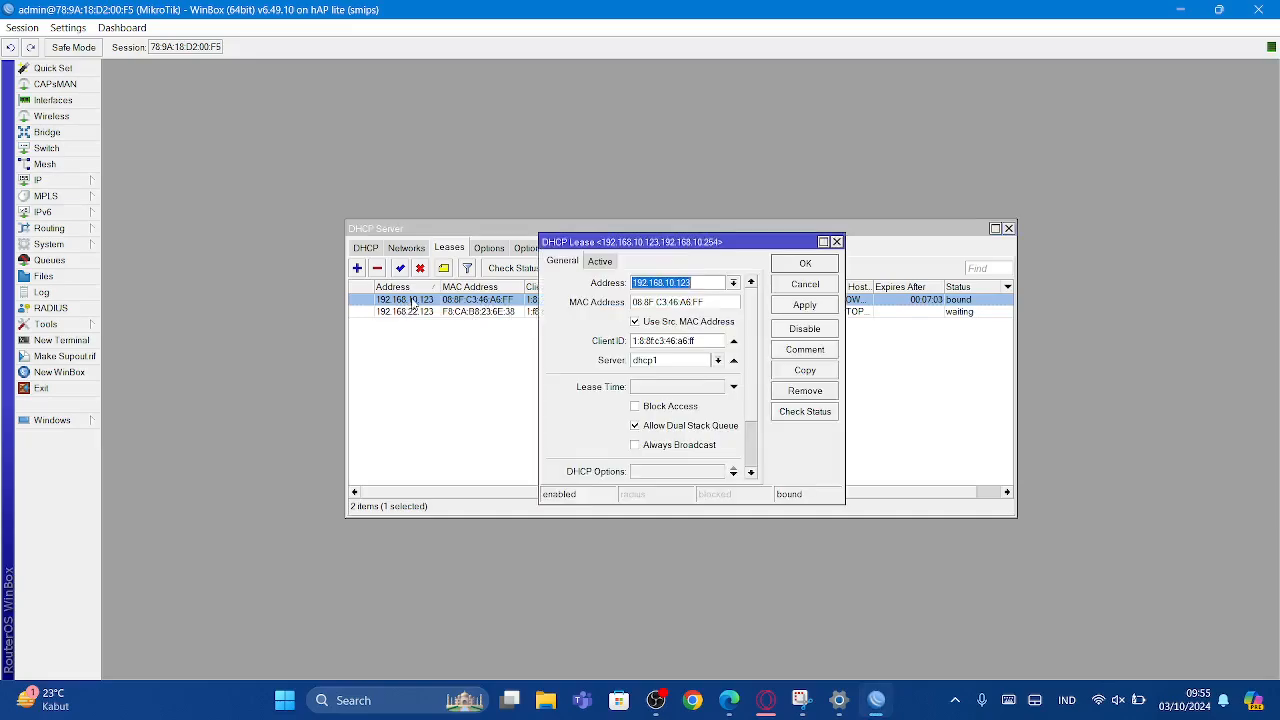
click(600, 261)
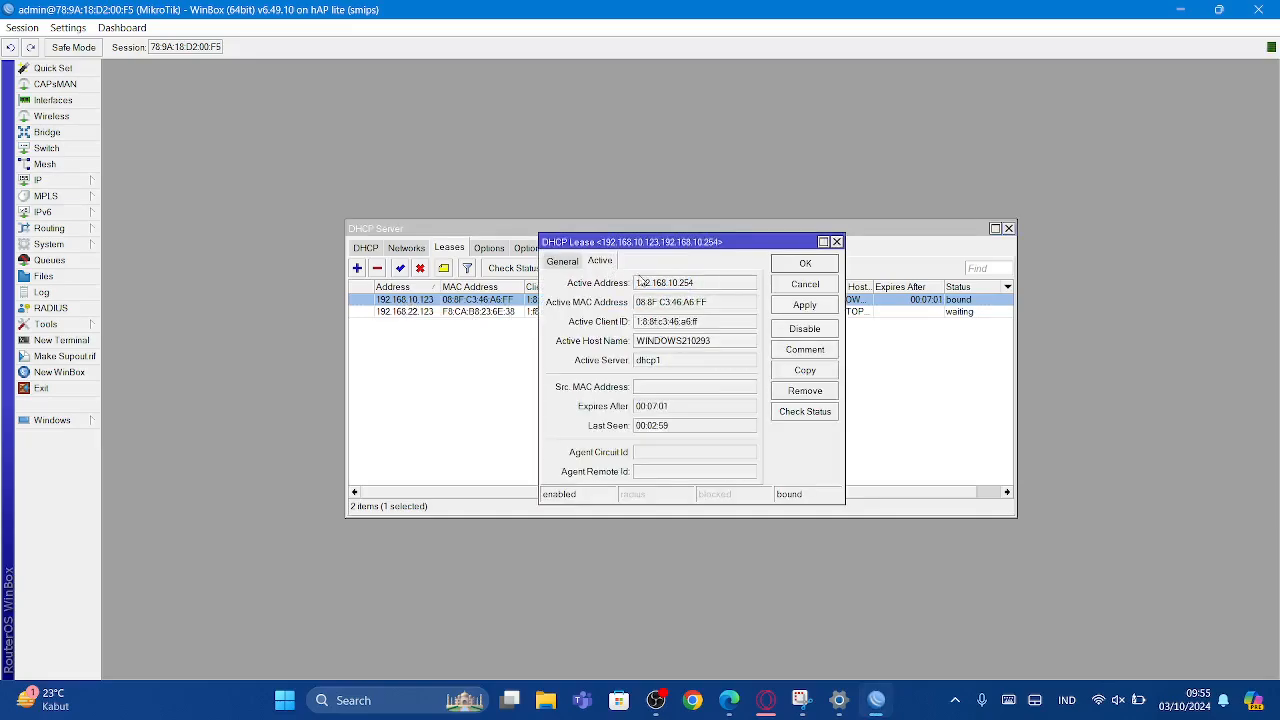
double_click(670, 283)
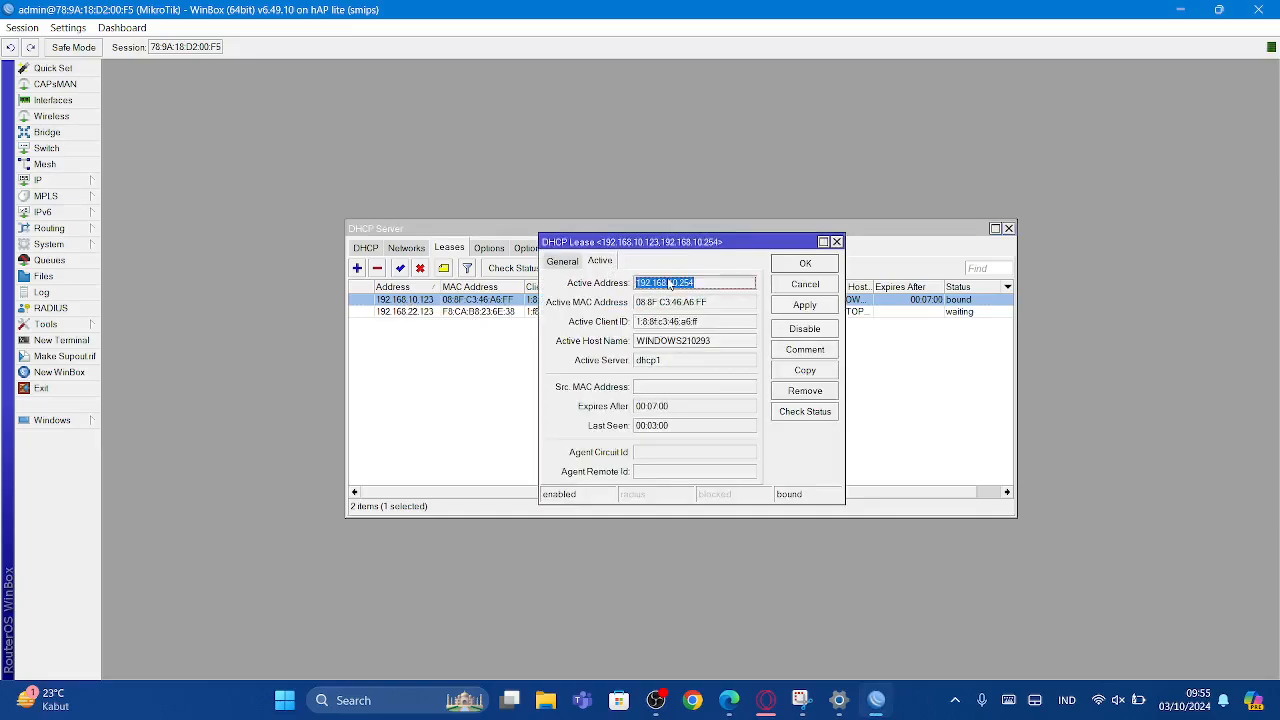
Close the open lease's details and remove the waiting 192.168.22.123 lease from the DHCP leases.
click(563, 261)
click(837, 242)
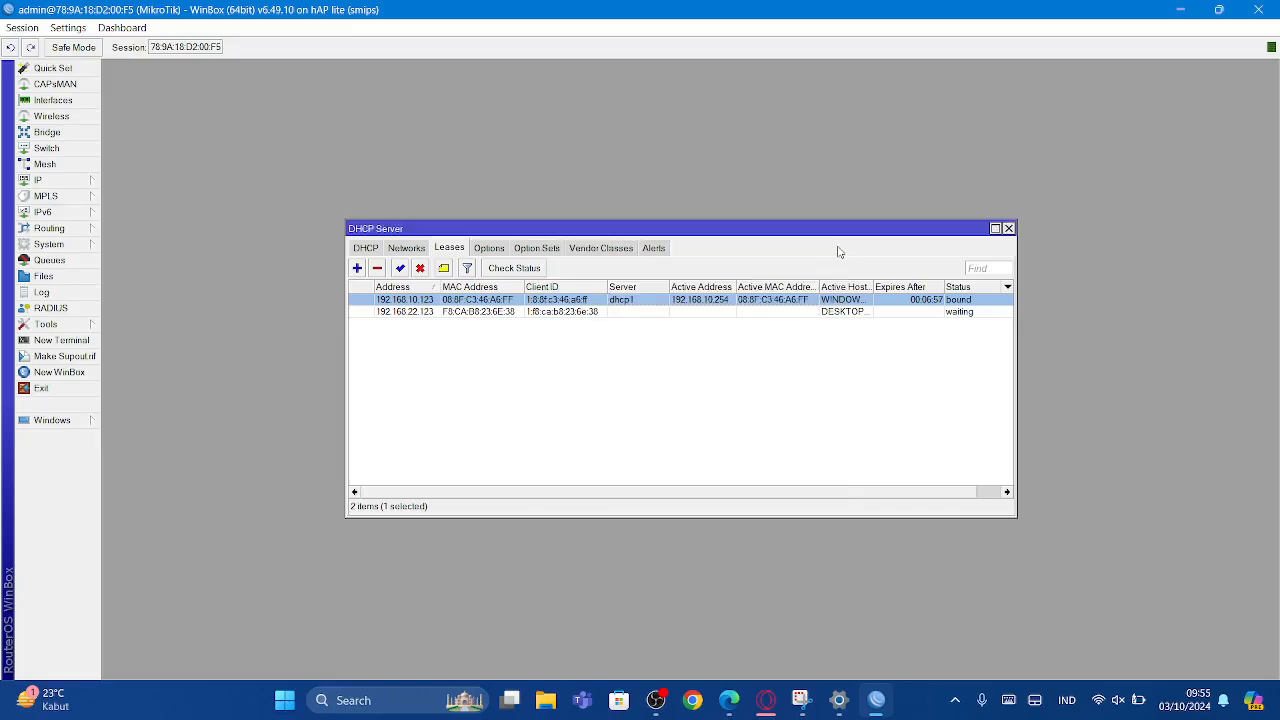
click(826, 311)
click(377, 268)
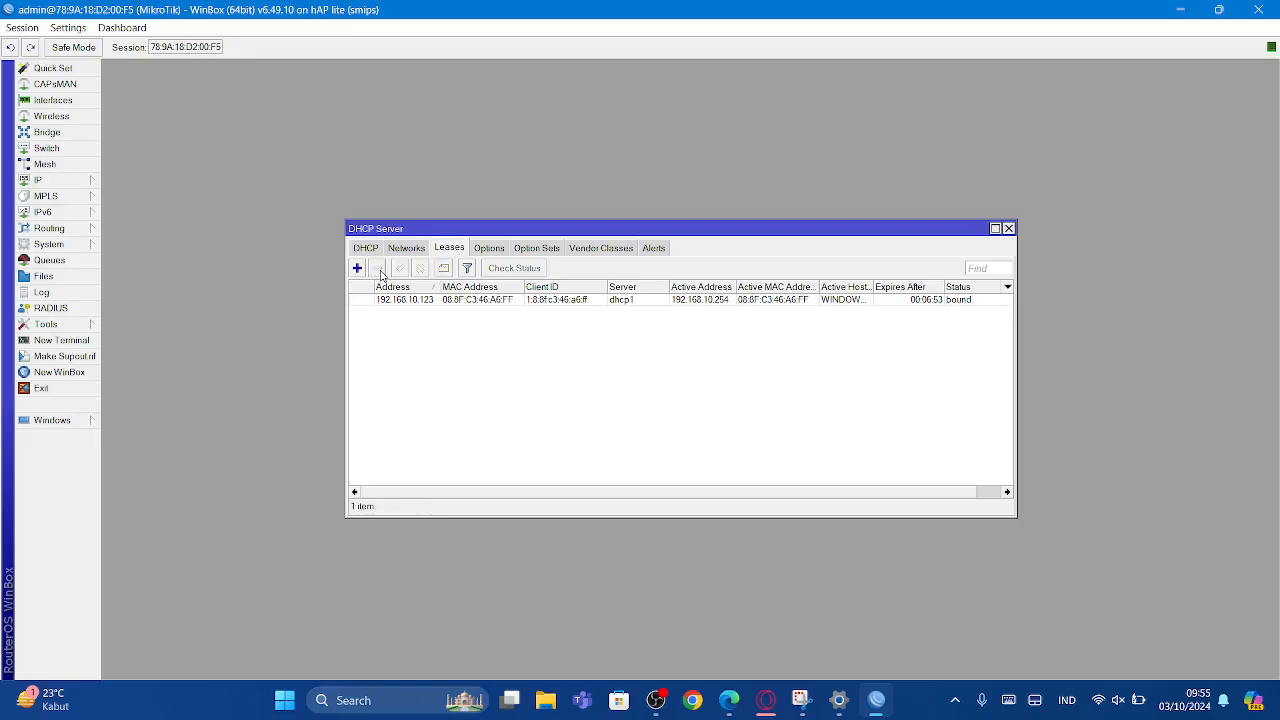
Open the 192.168.10.123 lease, reapply its general settings and close it.
double_click(471, 300)
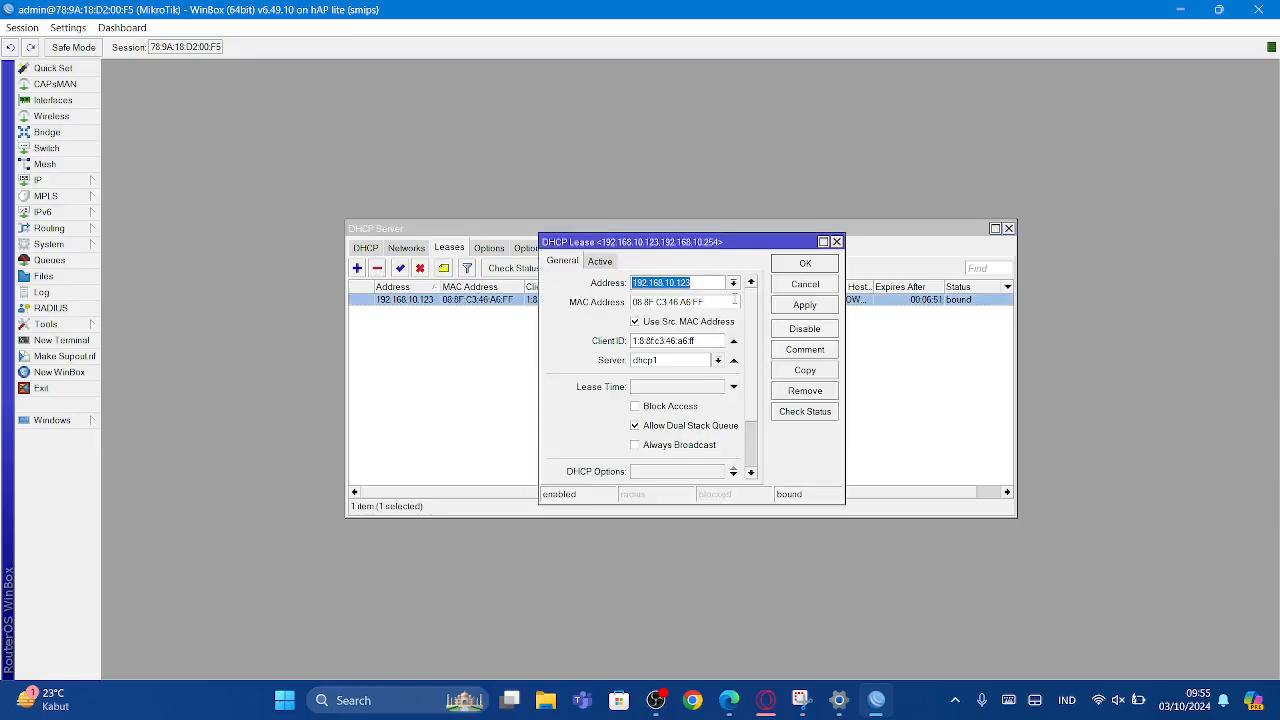
click(813, 305)
click(826, 266)
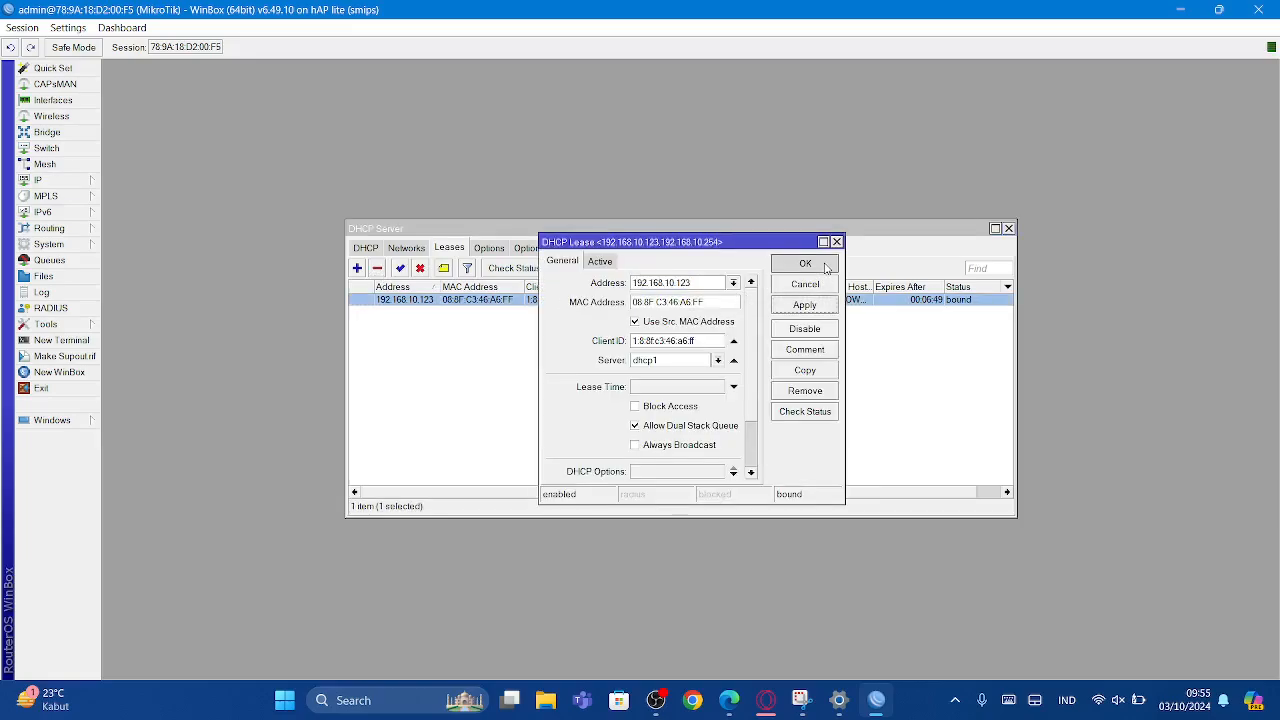
Switch to Windows Settings, reload the Ethernet connection's properties and check its IPv4 address.
click(838, 700)
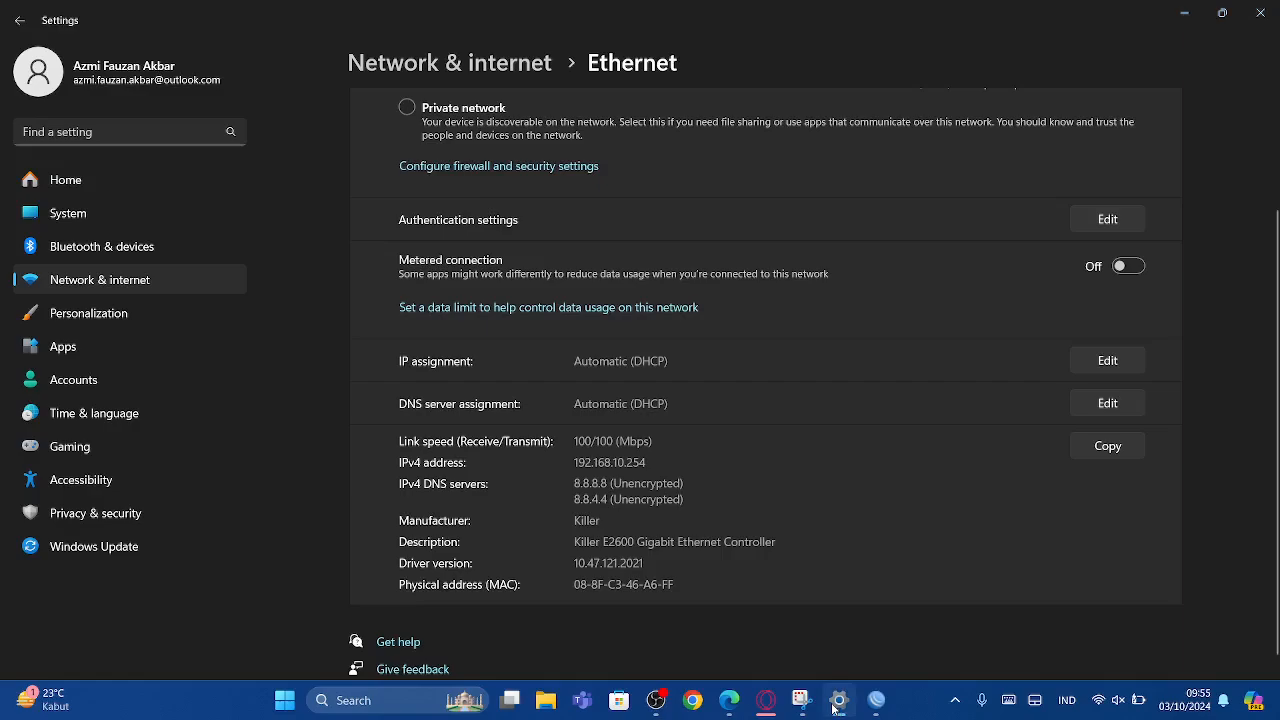
click(513, 66)
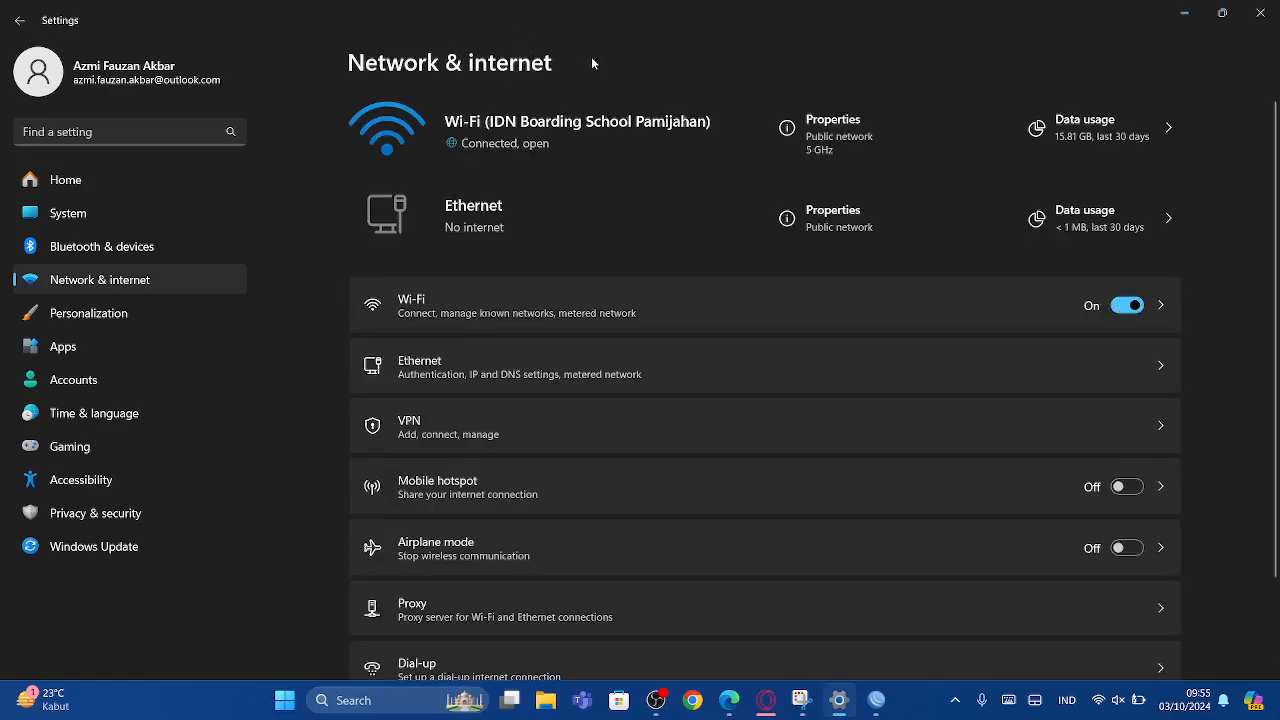
click(825, 229)
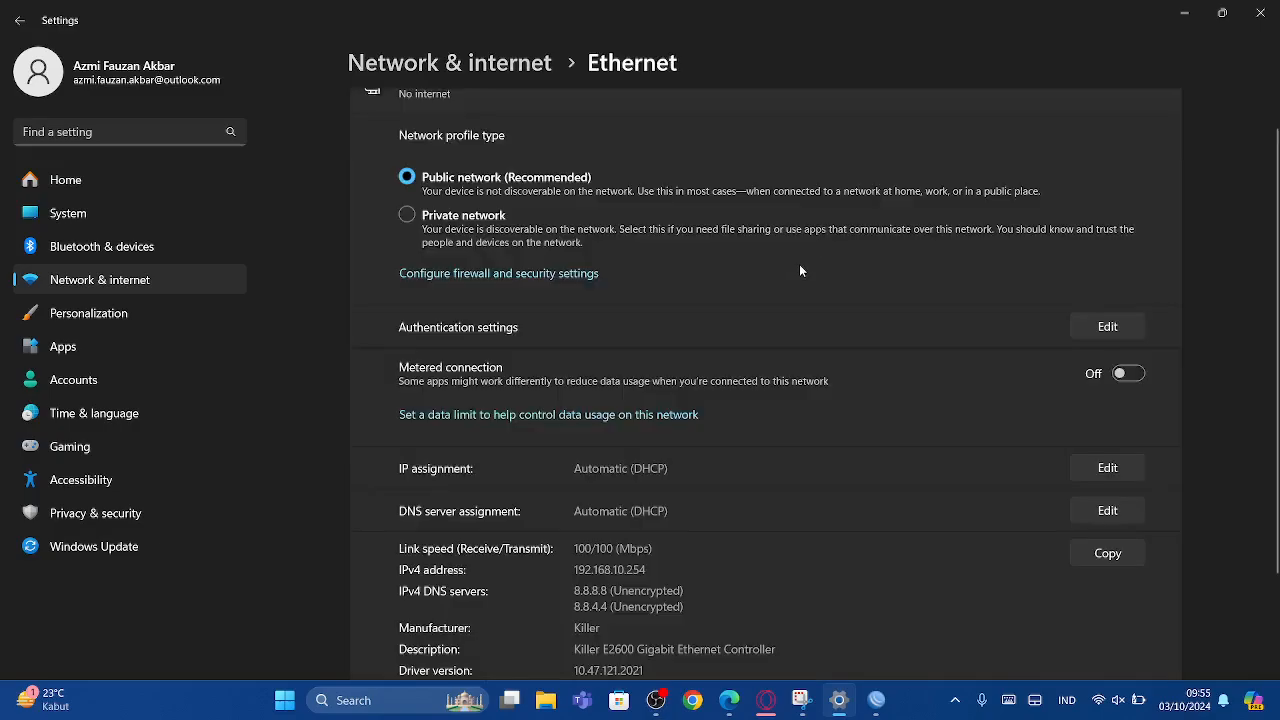
scroll(702, 448, down, 3)
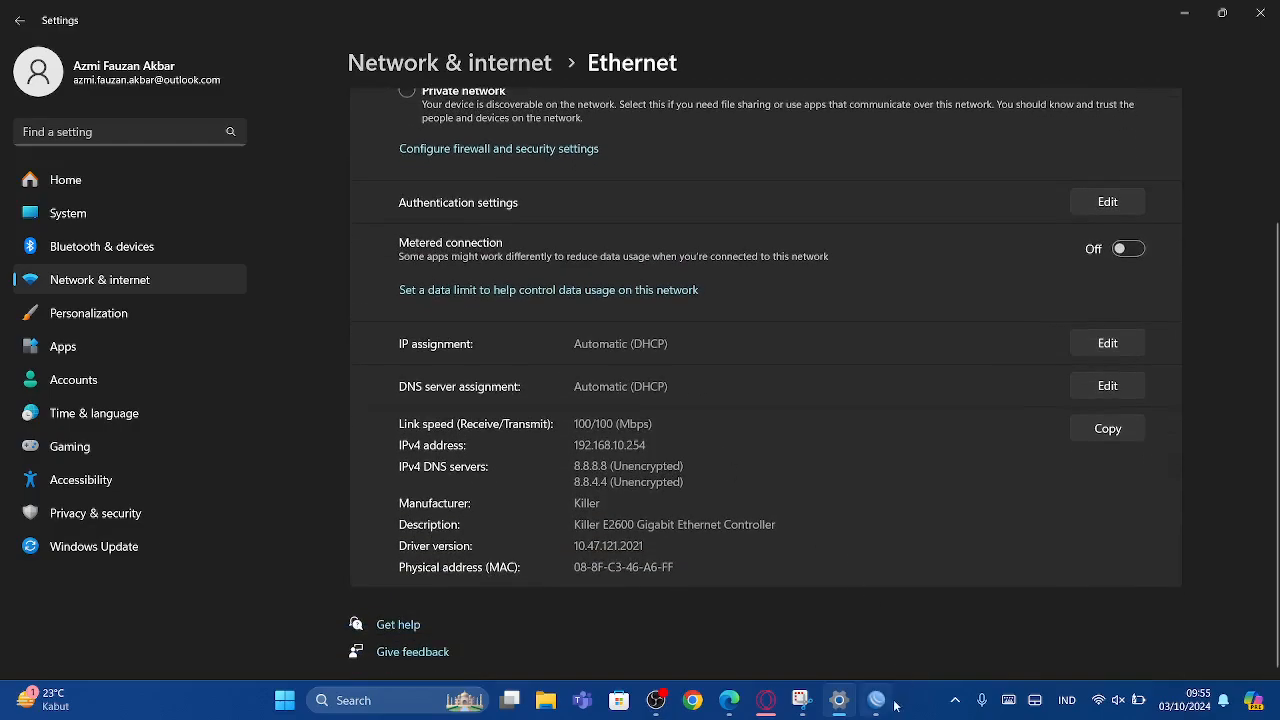
click(666, 699)
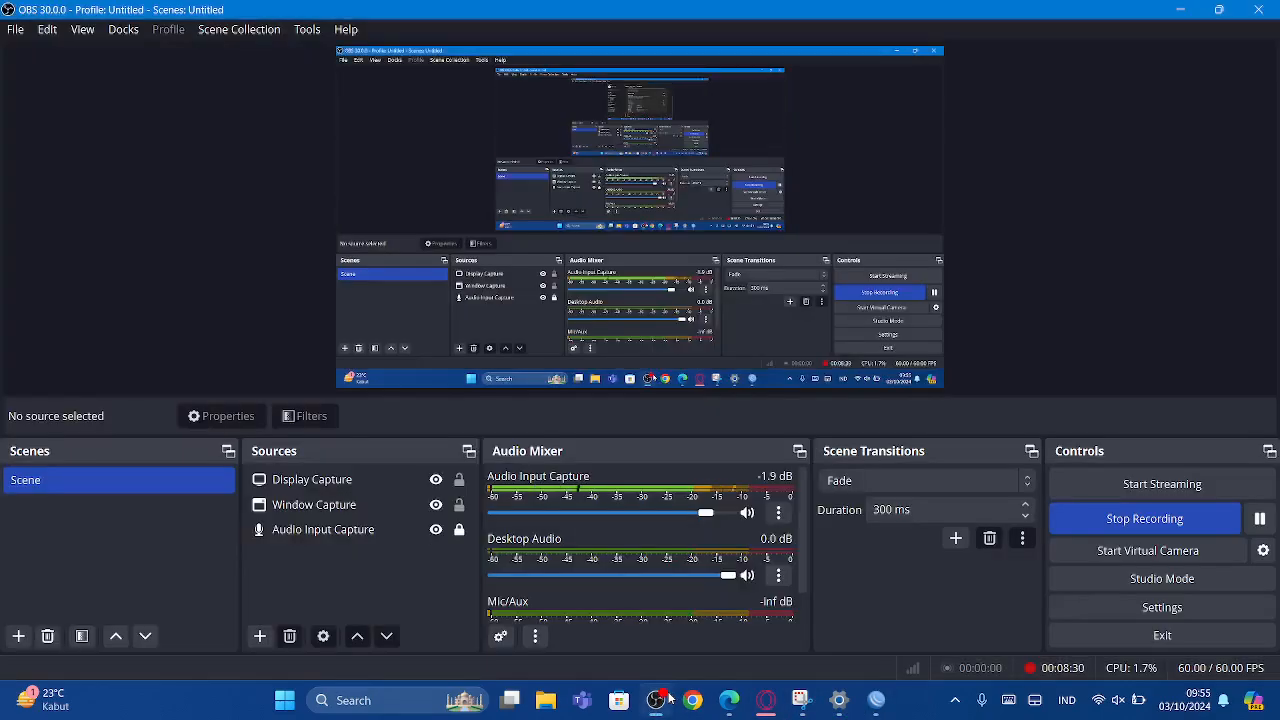
Switch to WinBox, check the status of the 192.168.10.123 lease and inspect its MAC address in the lease details.
click(884, 703)
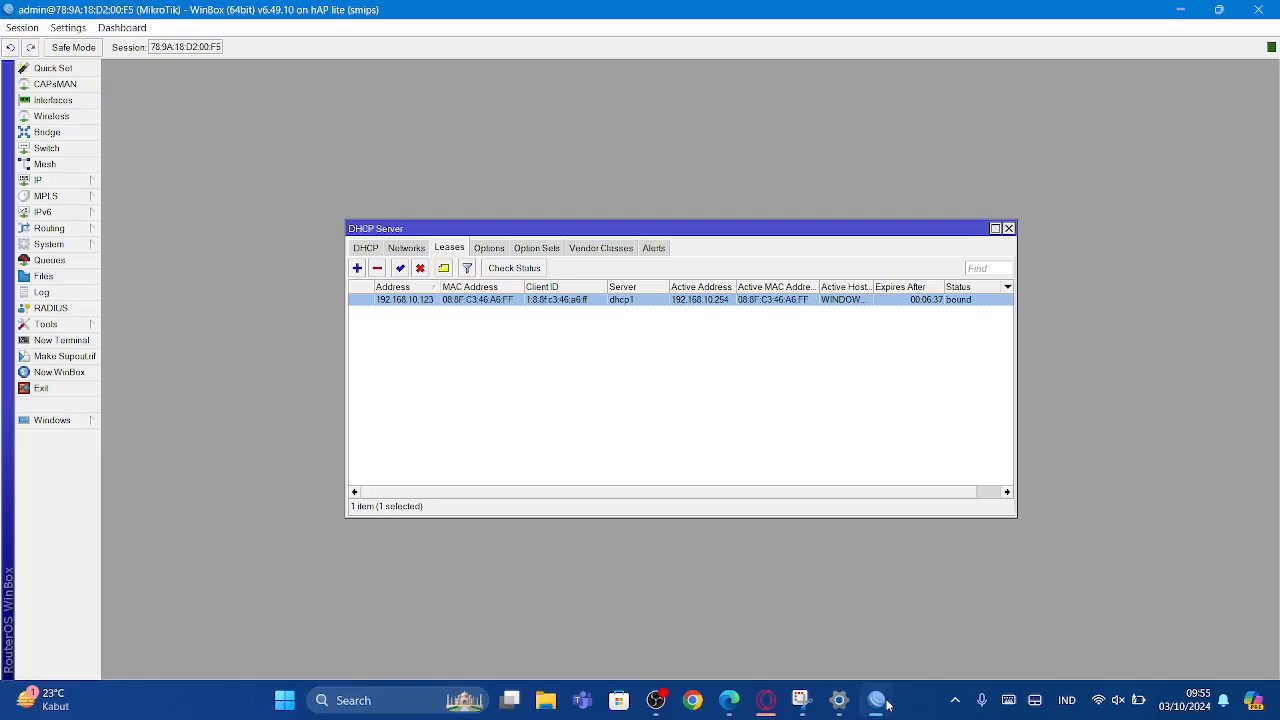
click(522, 274)
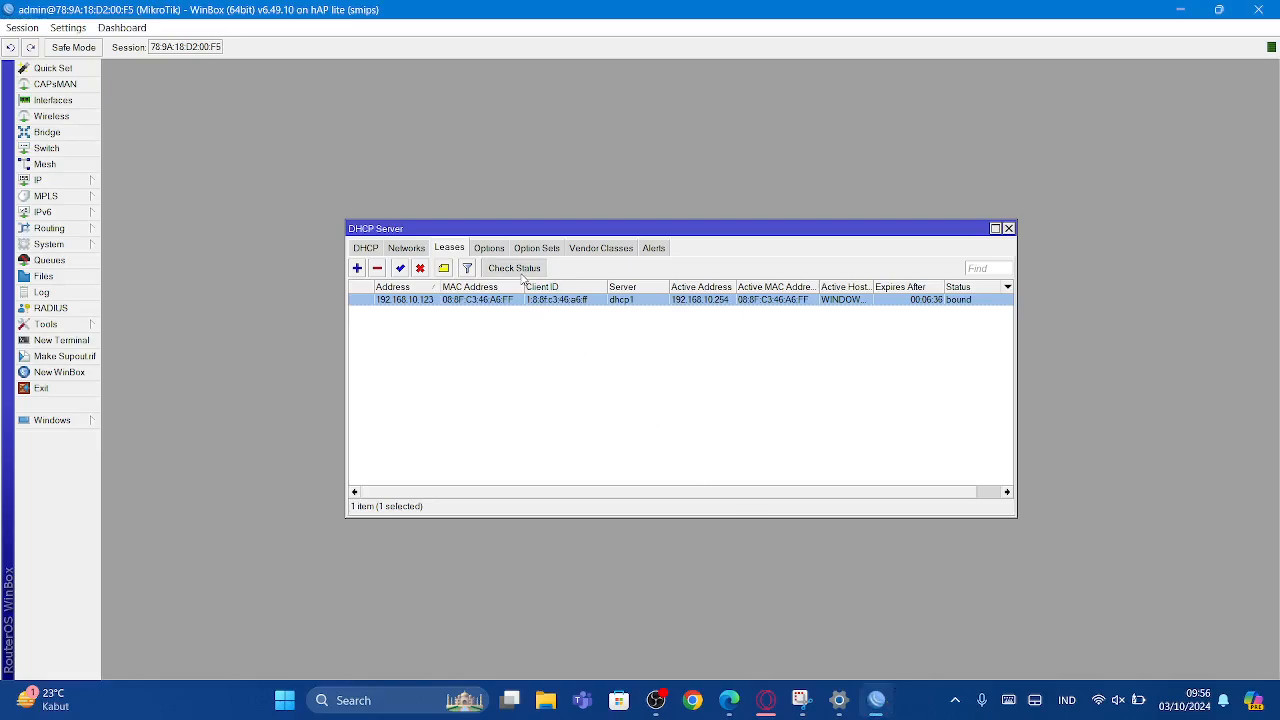
double_click(398, 300)
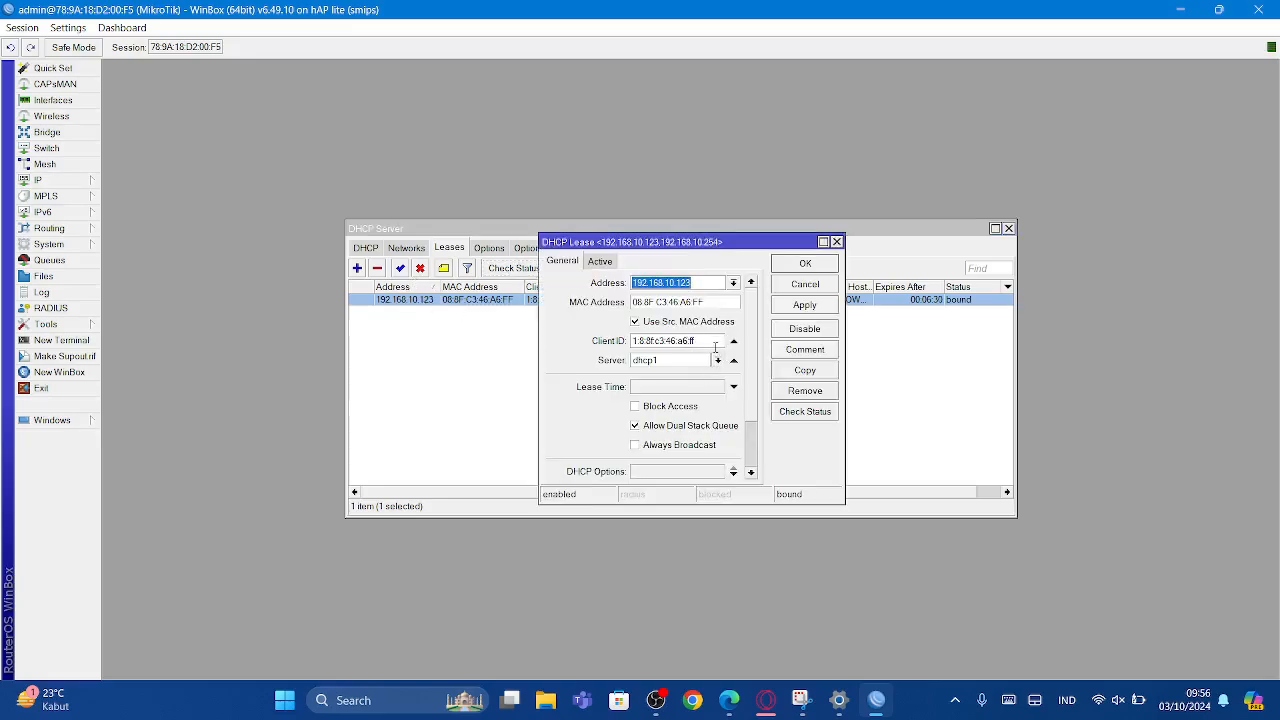
double_click(695, 303)
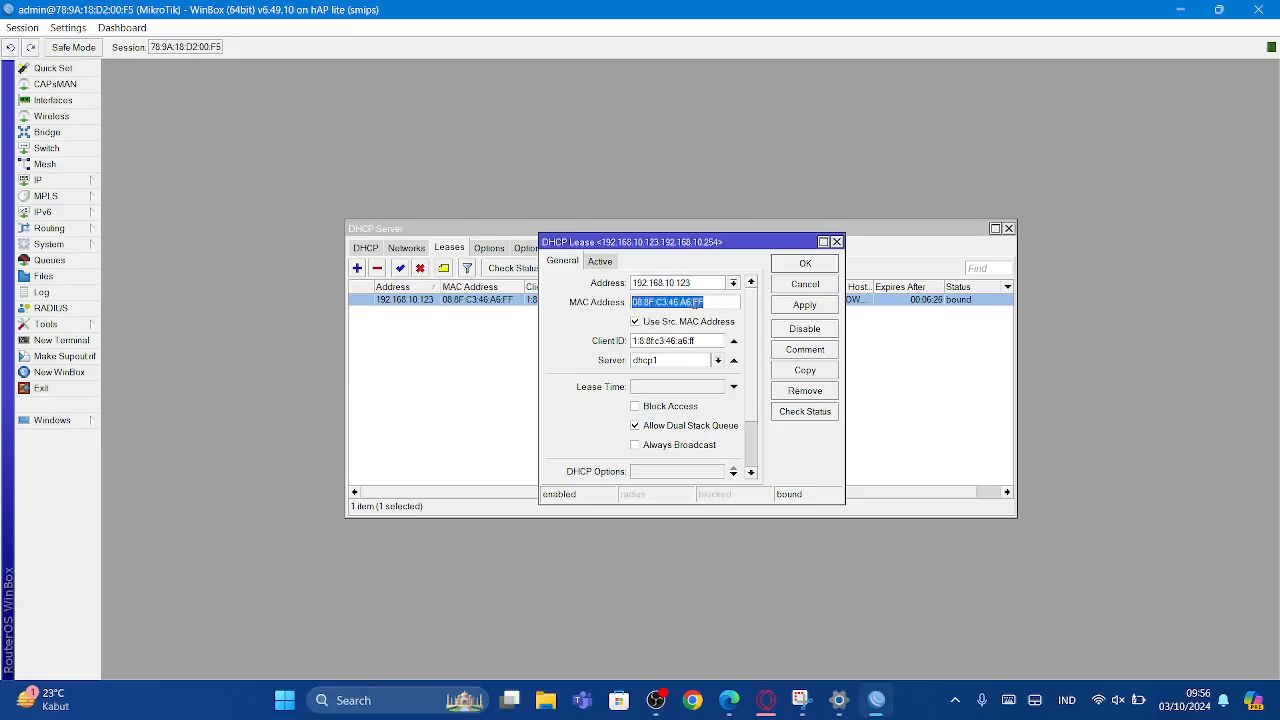
click(696, 302)
click(837, 242)
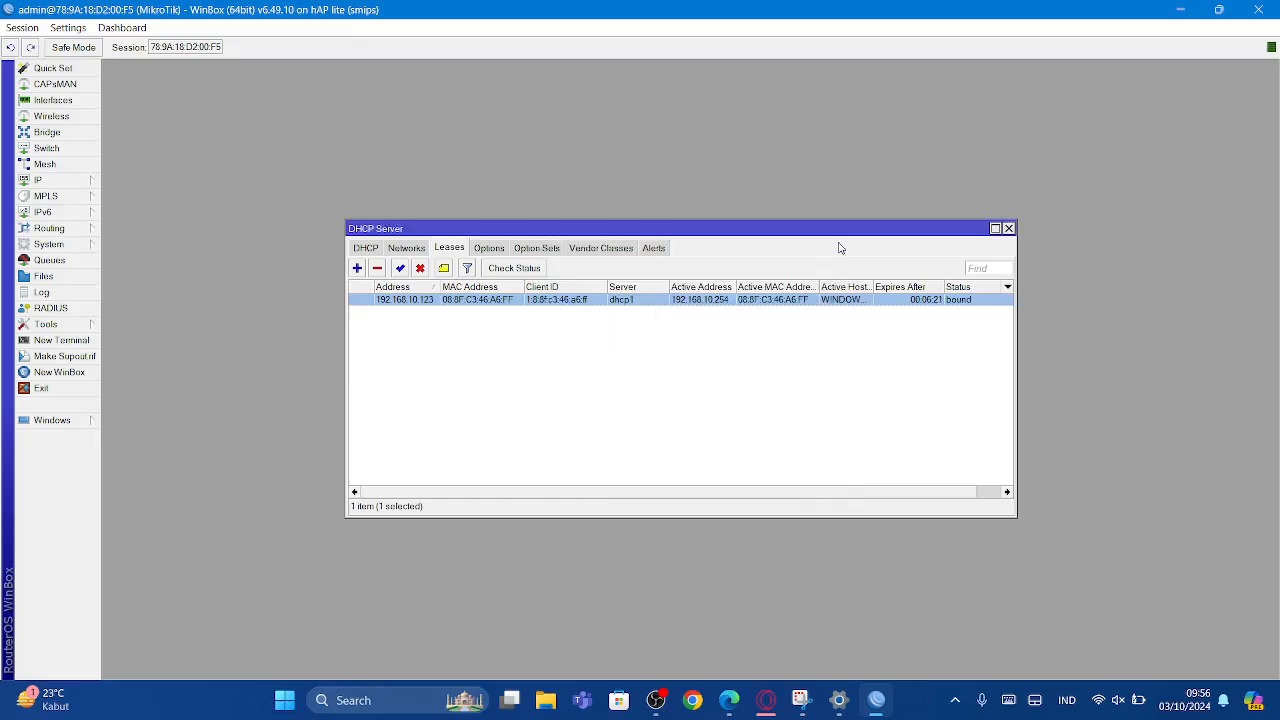
Reopen the 192.168.10.123 lease, review its MAC address, address and pool choices, and save it with the same address.
double_click(690, 300)
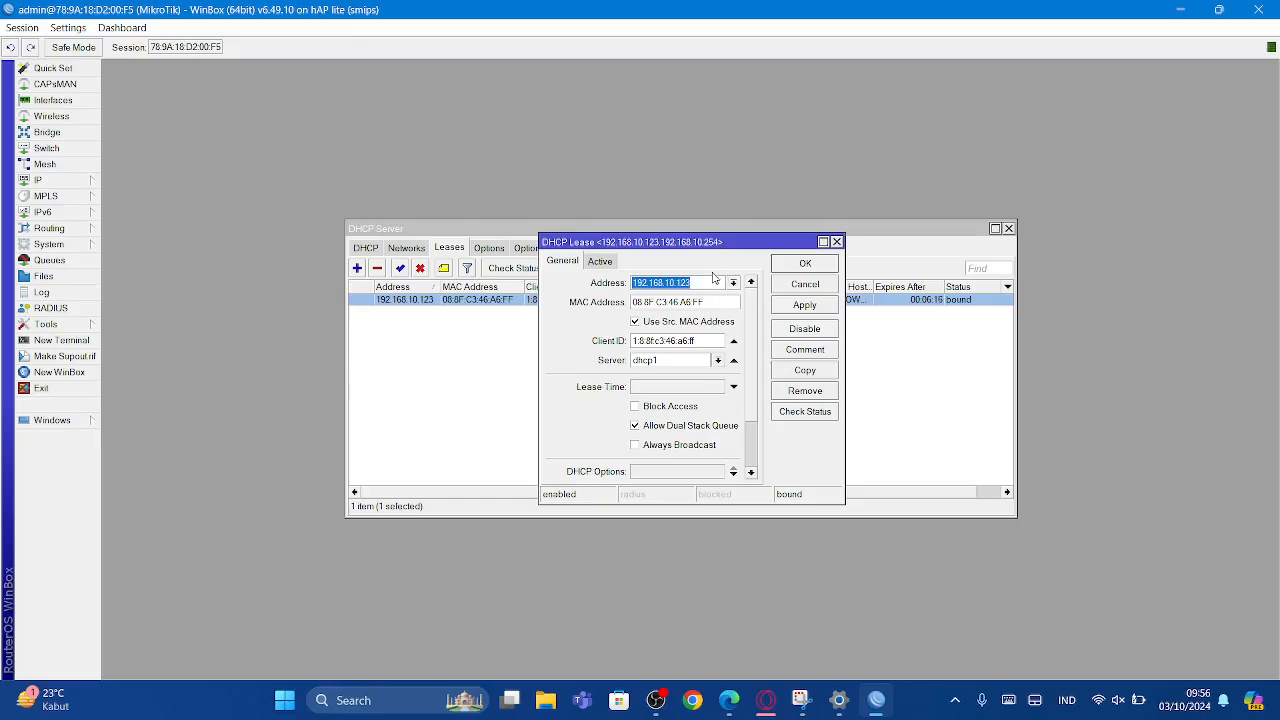
double_click(699, 302)
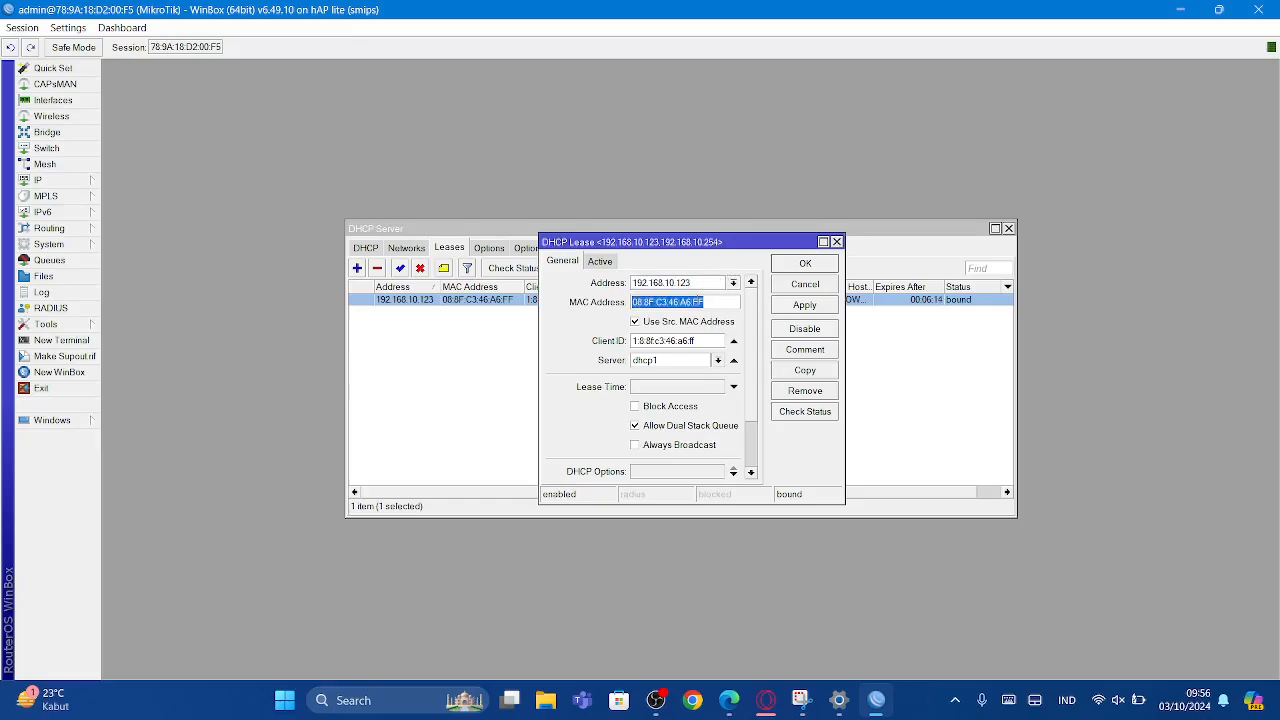
double_click(705, 283)
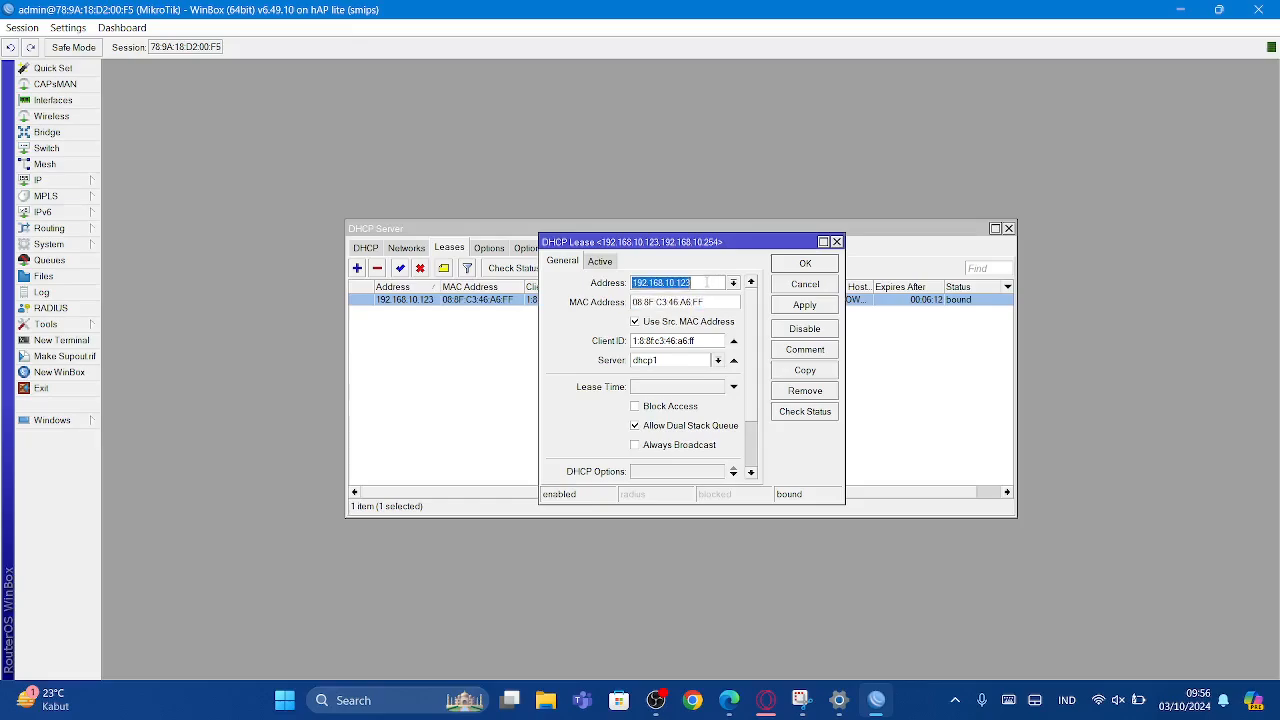
click(733, 284)
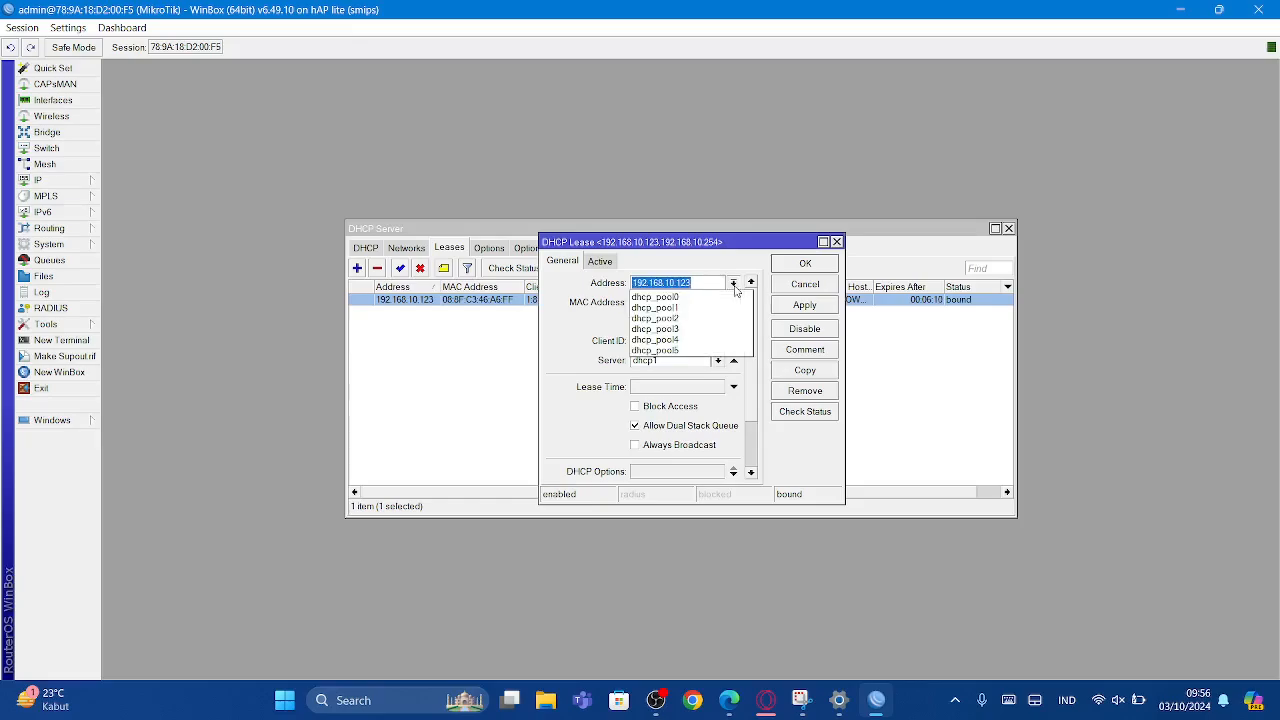
click(735, 287)
click(798, 306)
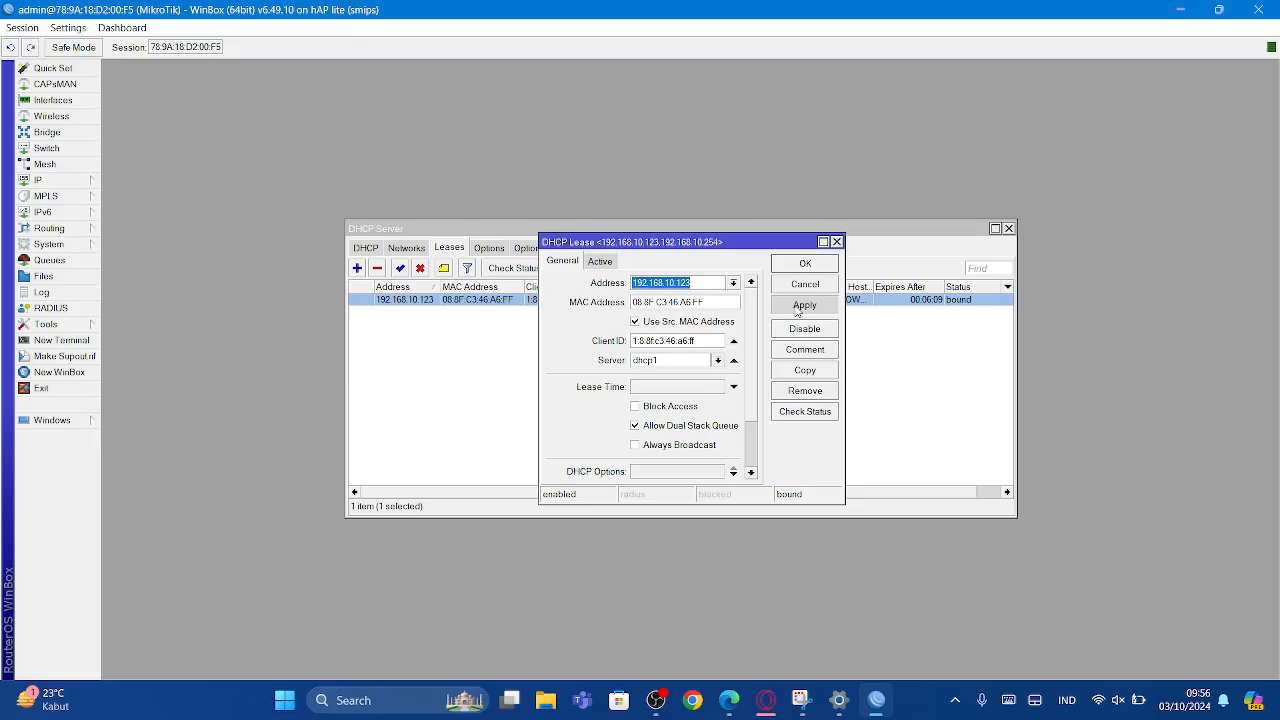
click(825, 267)
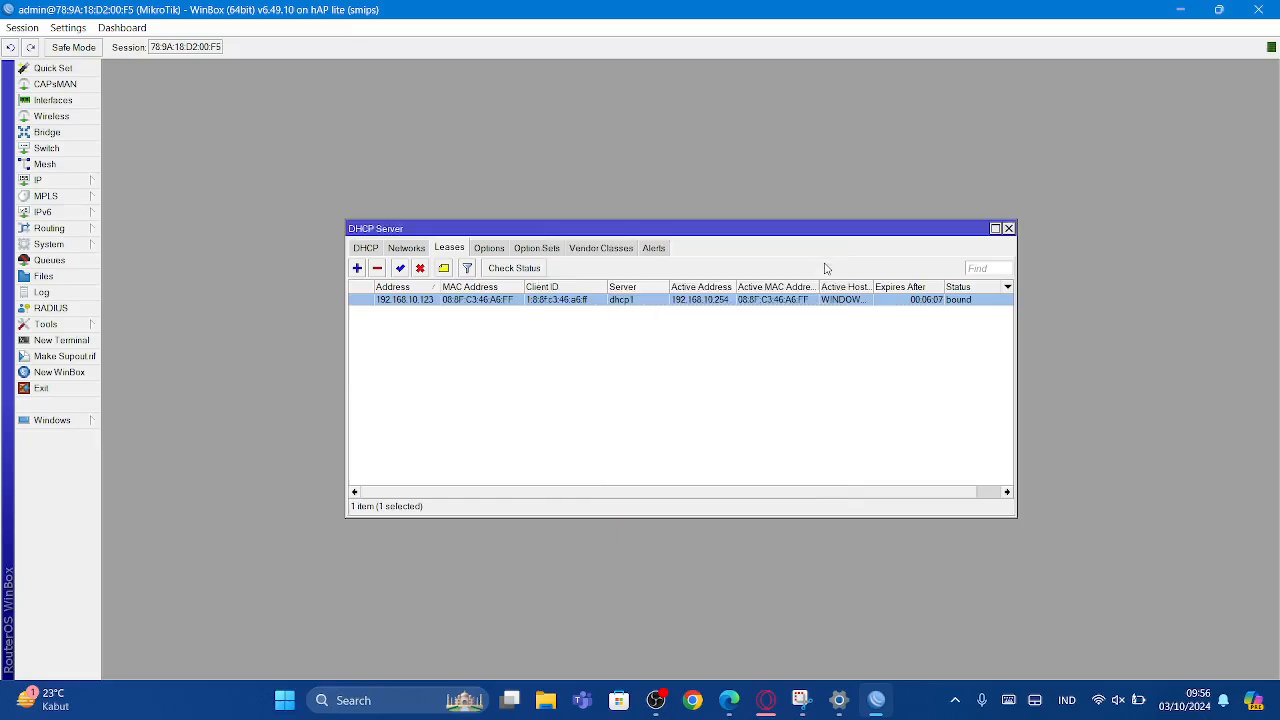
Close and reopen Windows' Network & internet settings, and check the IPv4 address in the Ethernet properties.
click(840, 707)
click(1260, 13)
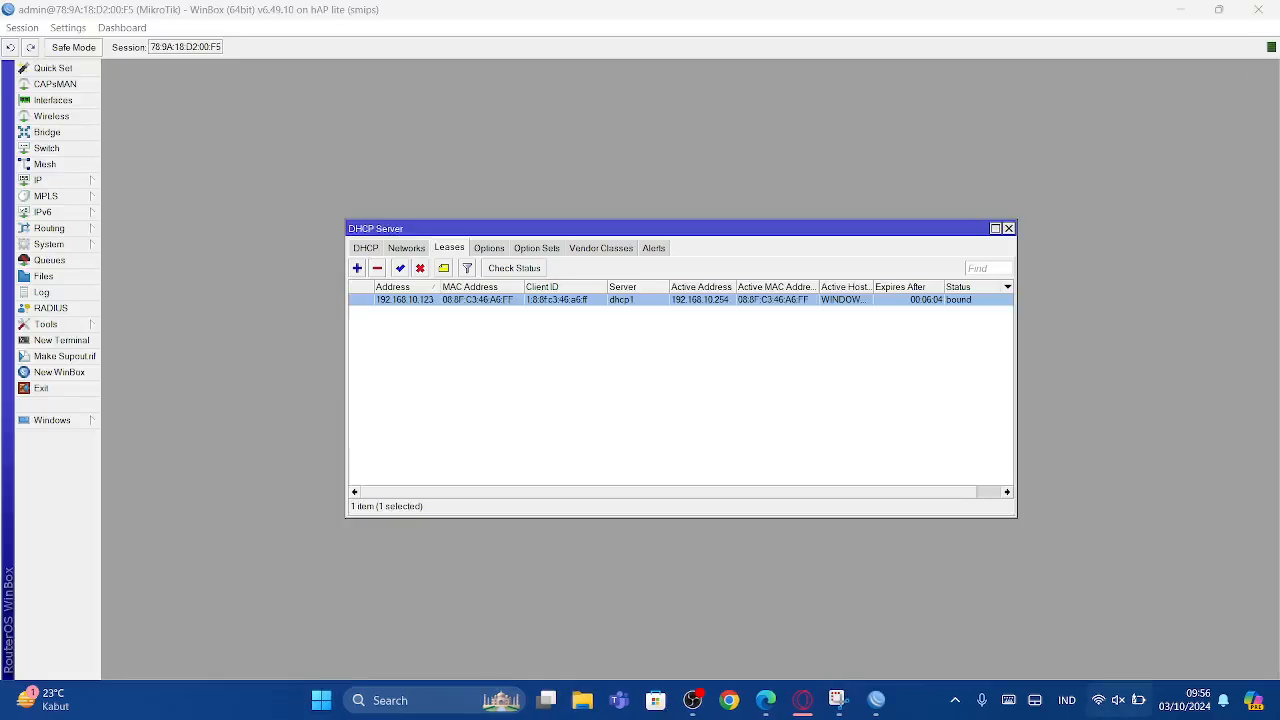
click(1100, 701)
click(1100, 701)
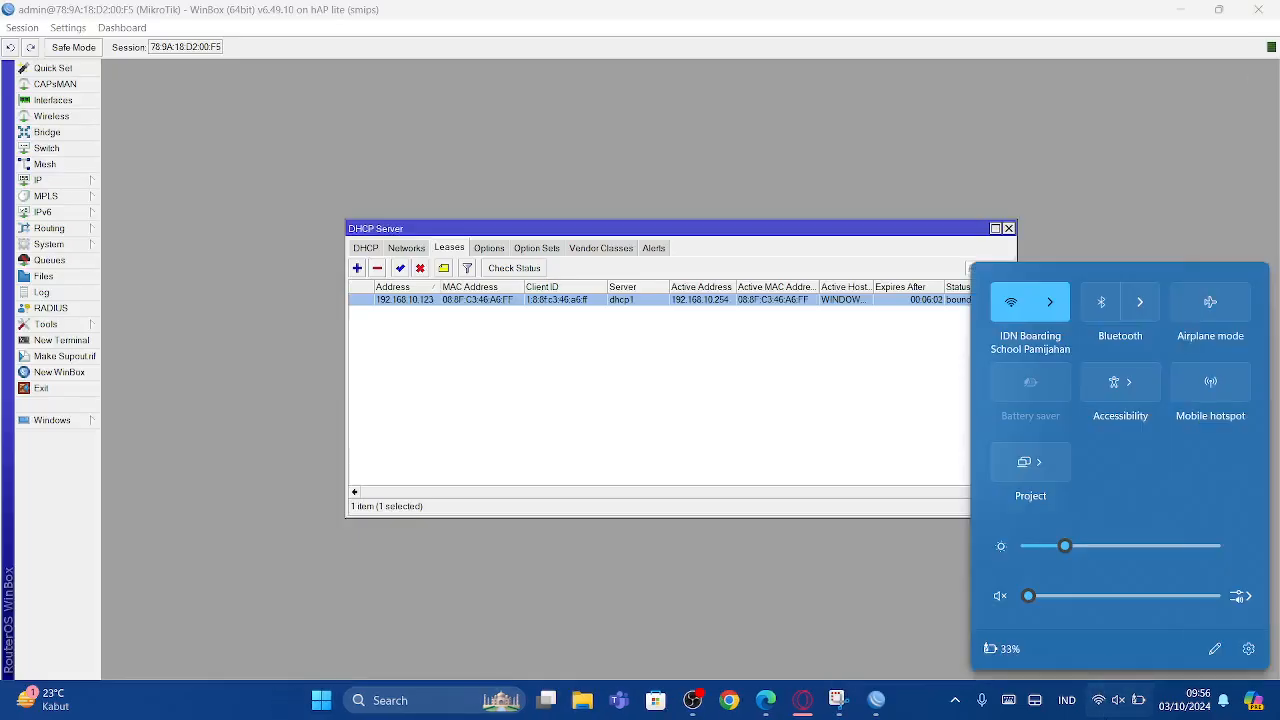
right_click(1100, 705)
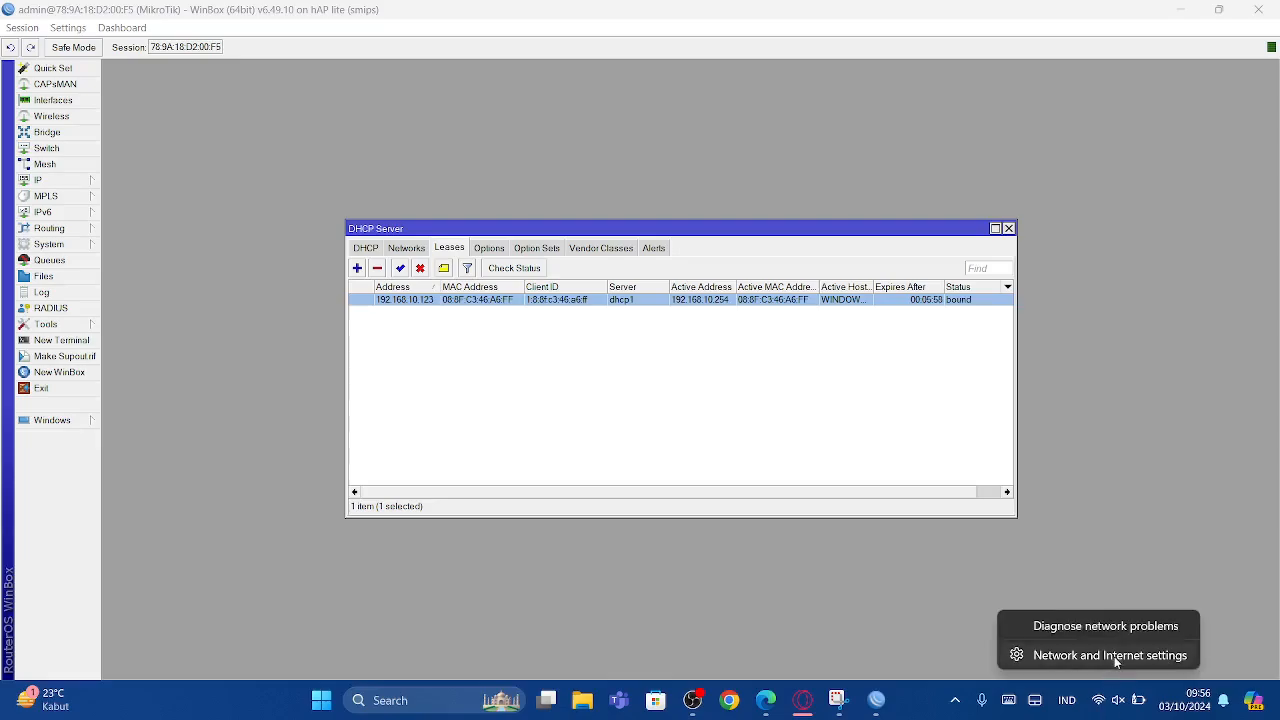
click(1112, 656)
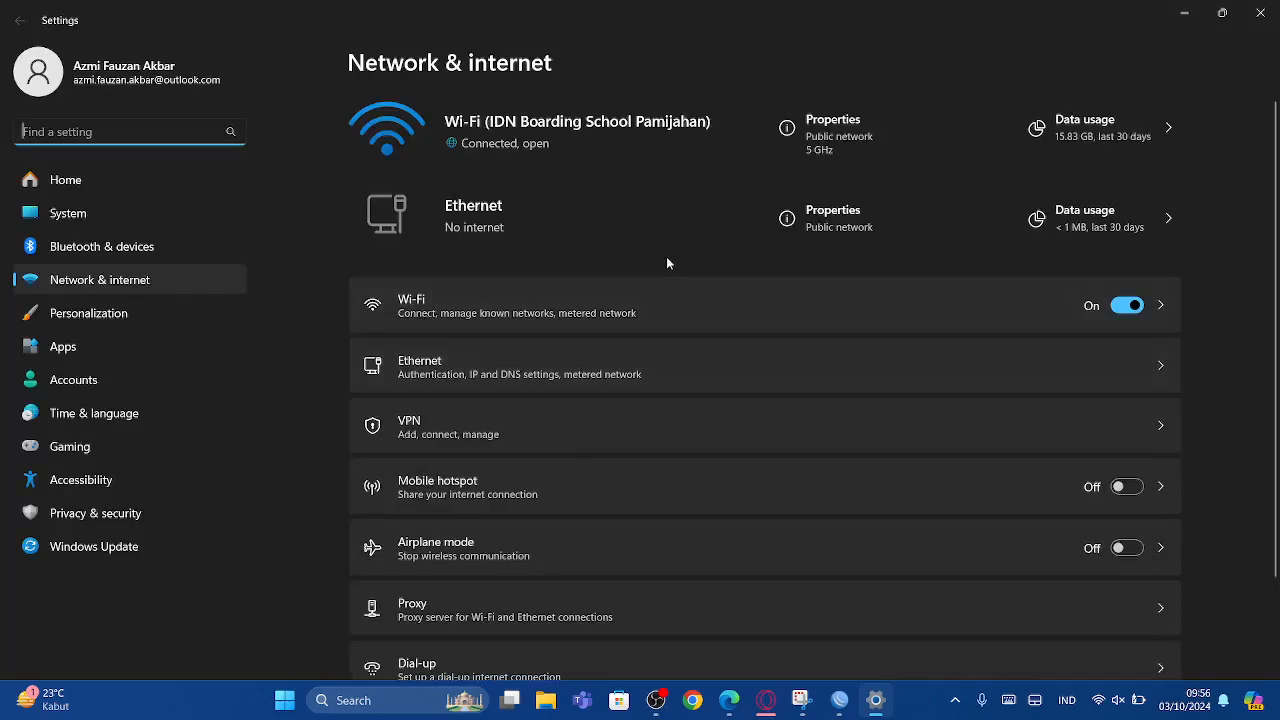
click(843, 229)
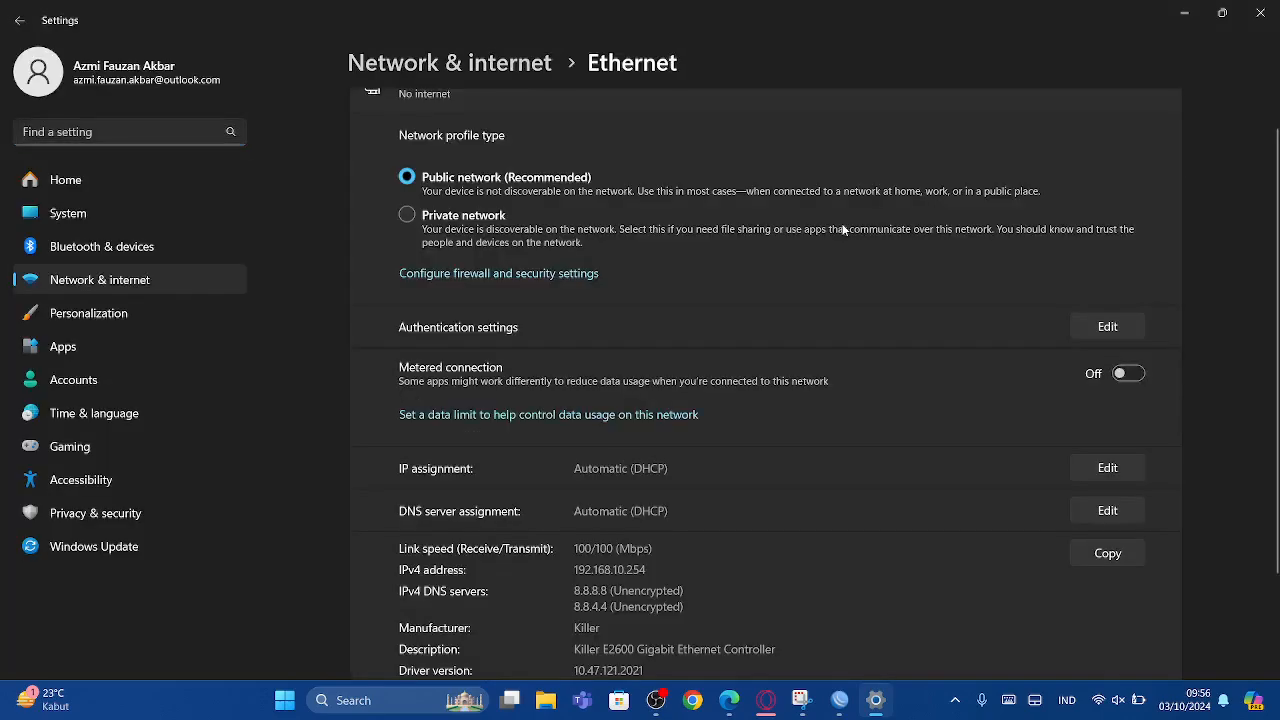
scroll(750, 567, down, 1)
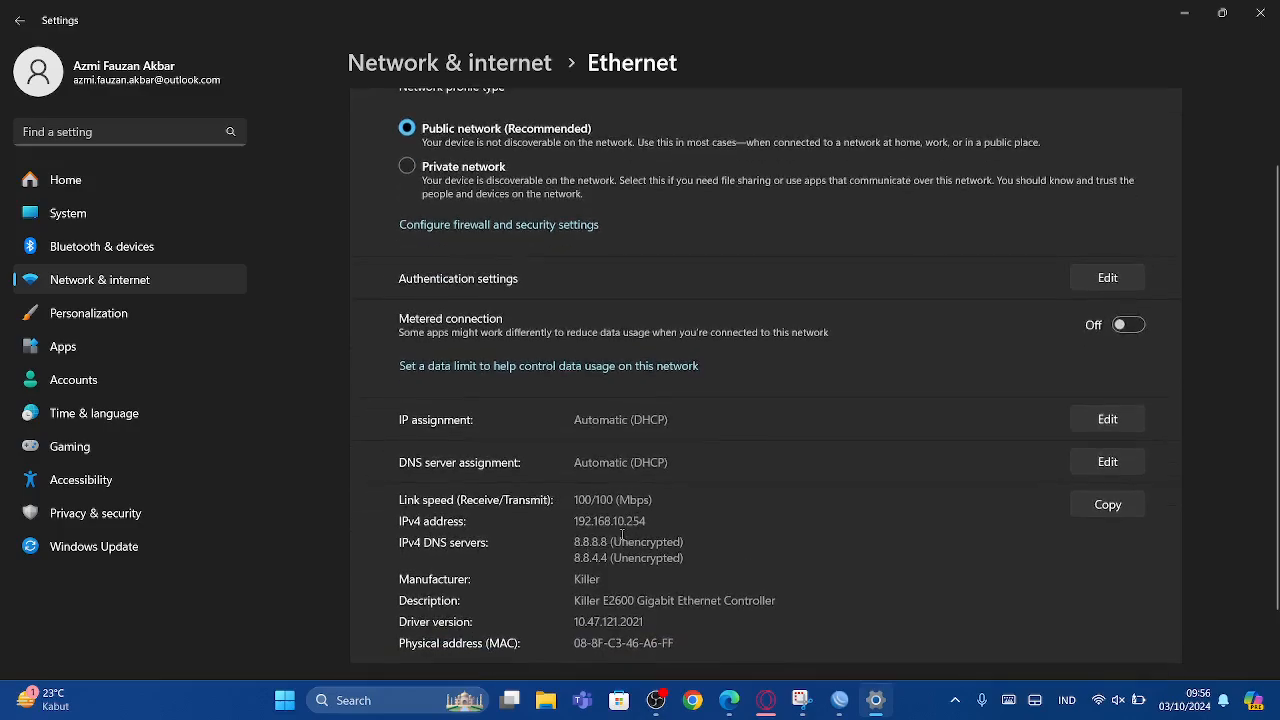
Toggle the Ethernet connection's metered setting on and off, and switch its network profile to Private and back to Public.
scroll(852, 421, up, 2)
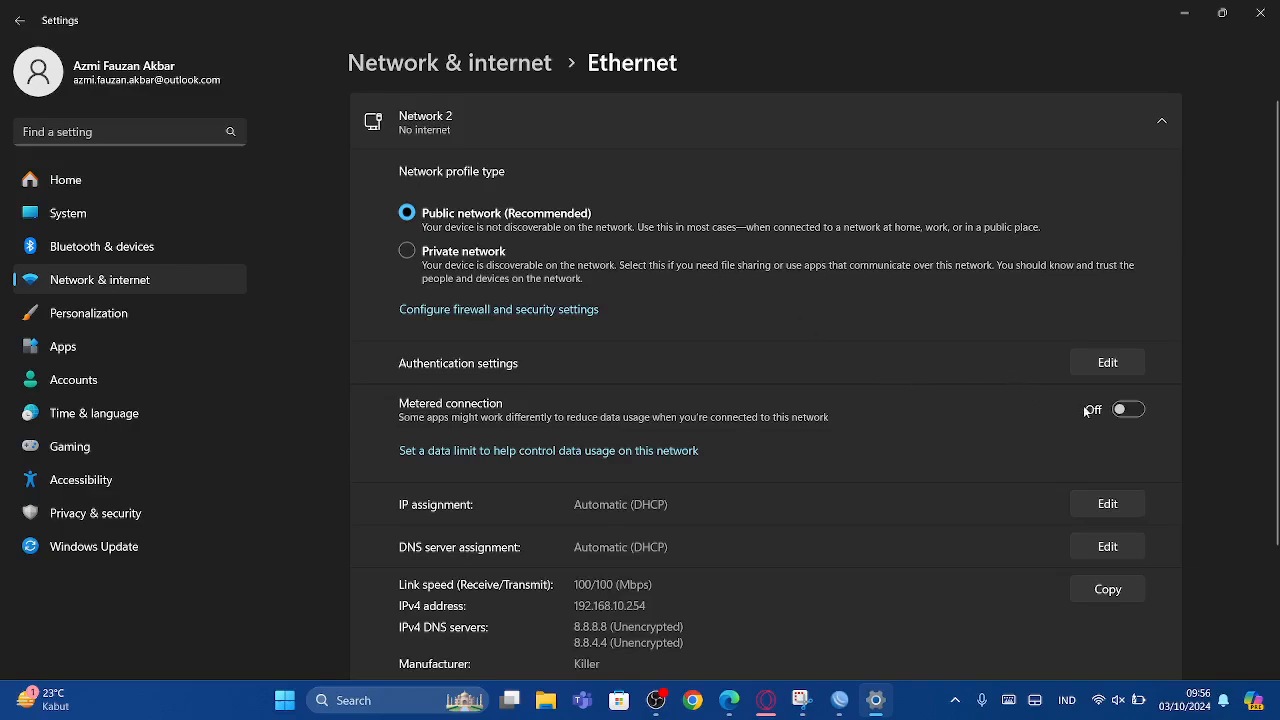
click(1126, 410)
click(1126, 410)
click(503, 250)
click(520, 229)
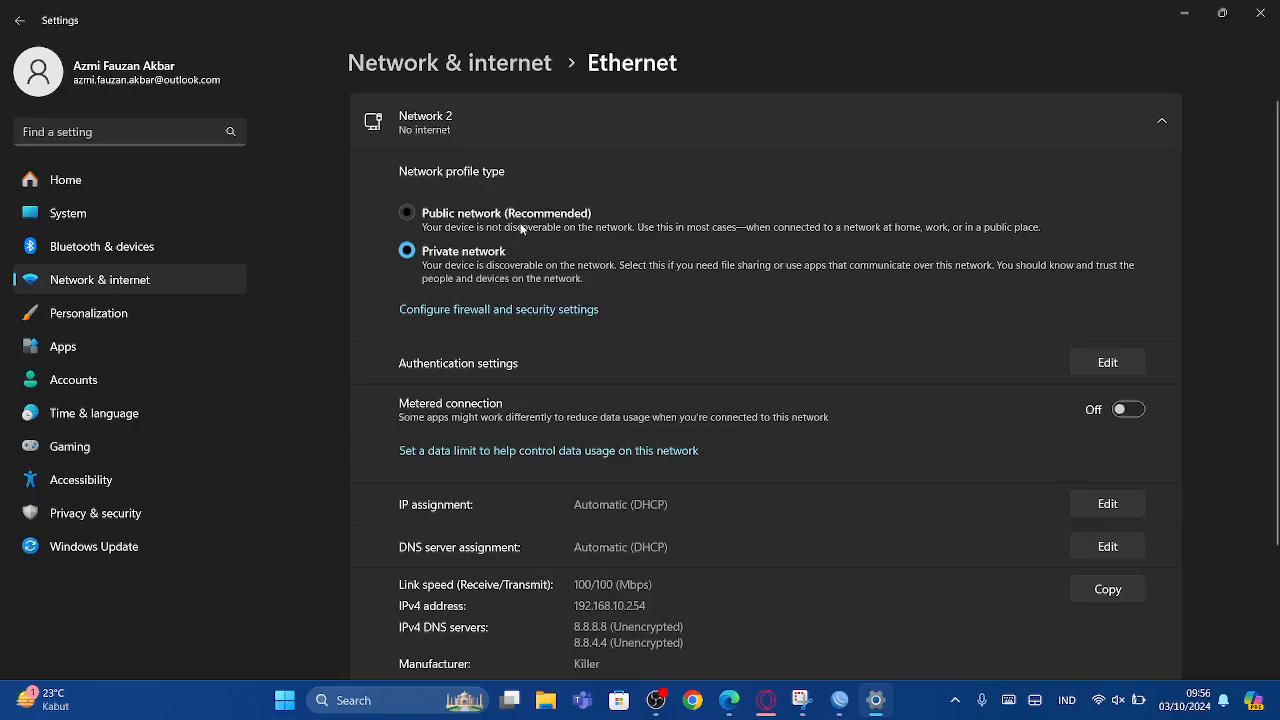
Compare the WinBox lease with the Network 2 Ethernet details in Settings, including the IPv4 address, and close Settings.
click(1123, 134)
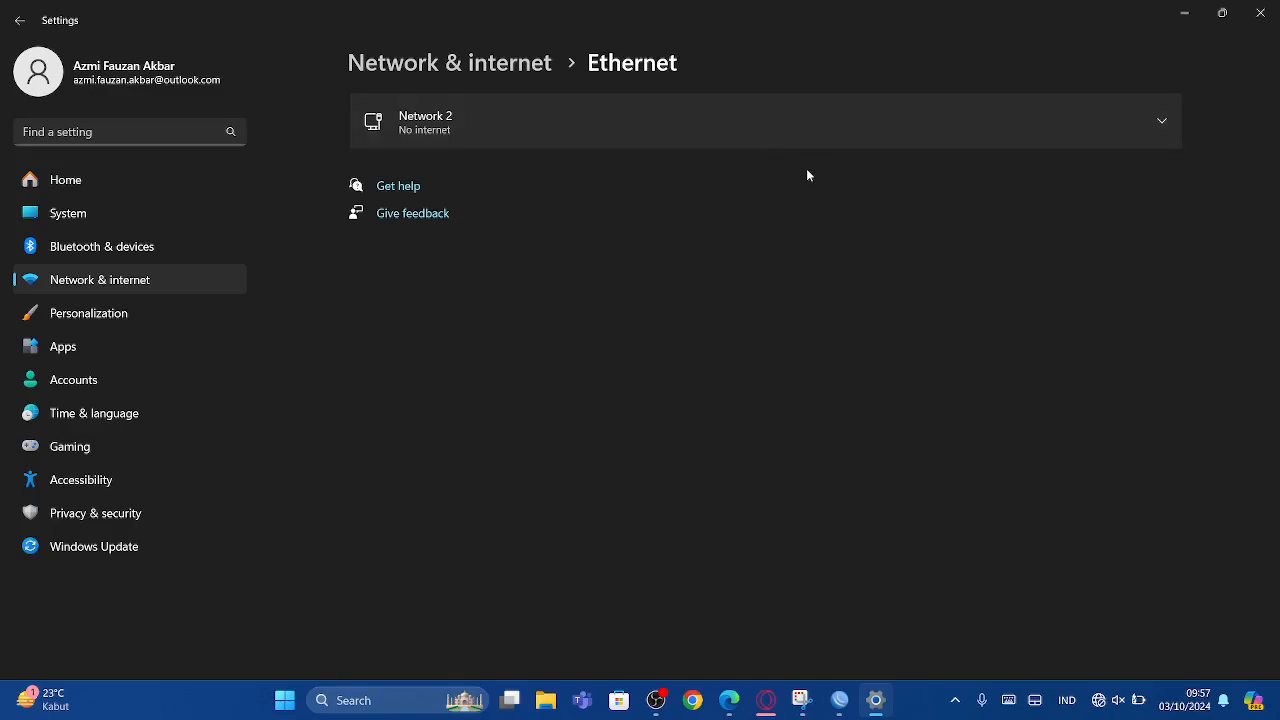
click(846, 710)
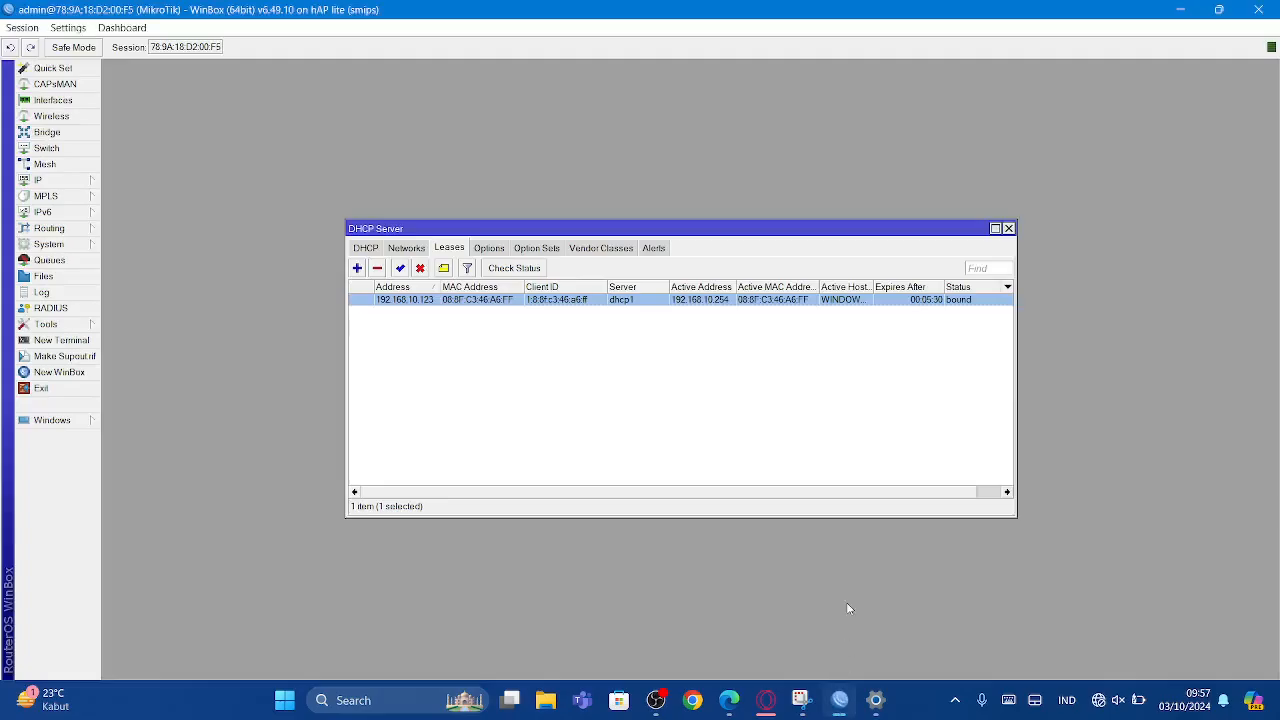
click(875, 700)
click(794, 115)
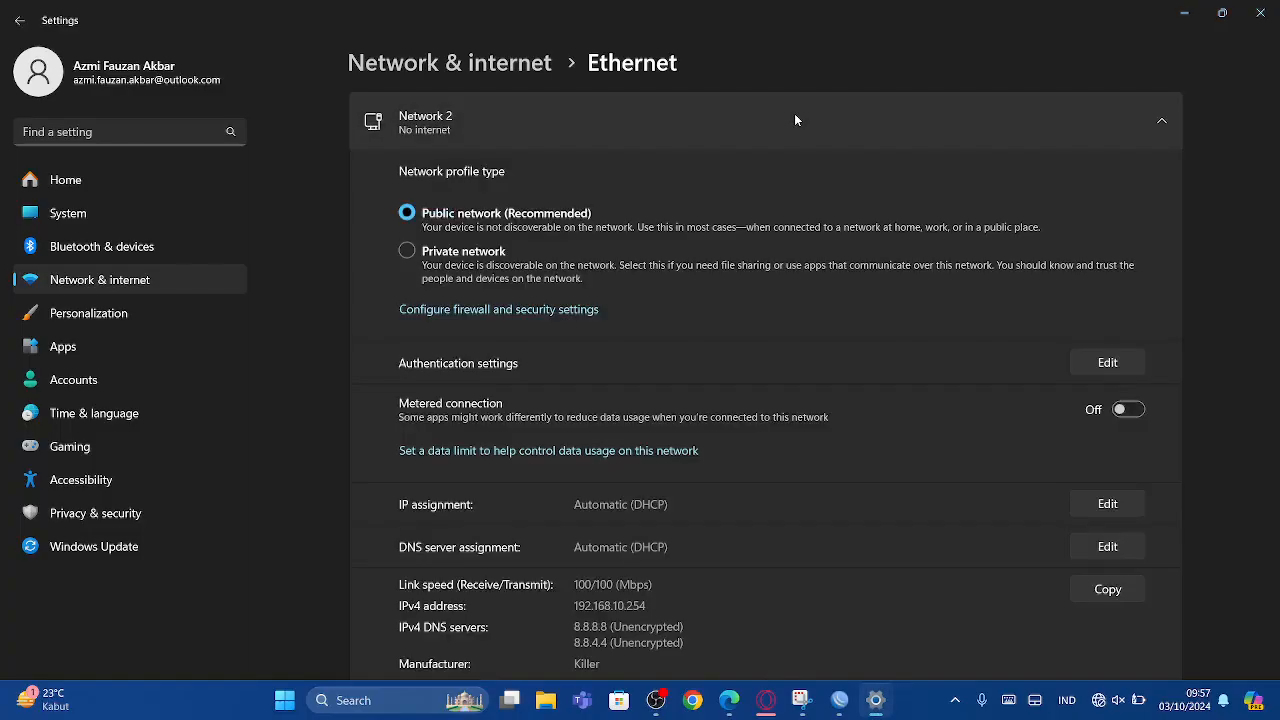
scroll(674, 545, down, 2)
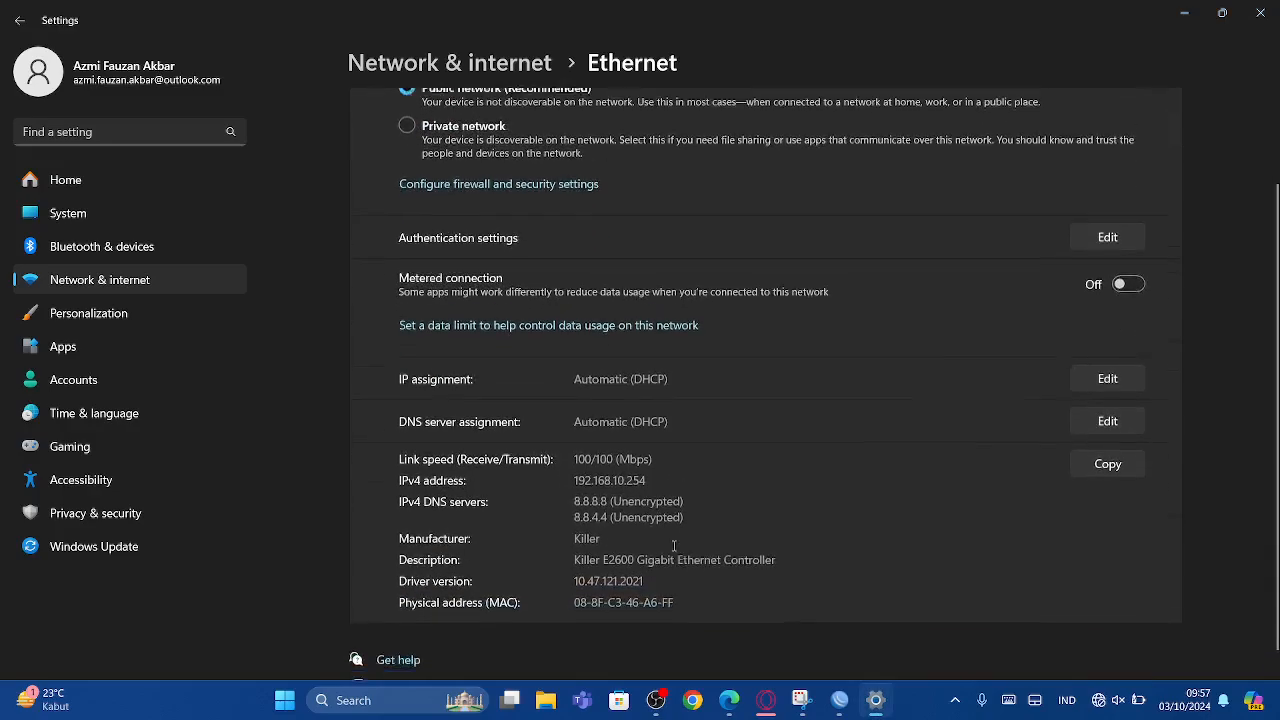
click(1260, 12)
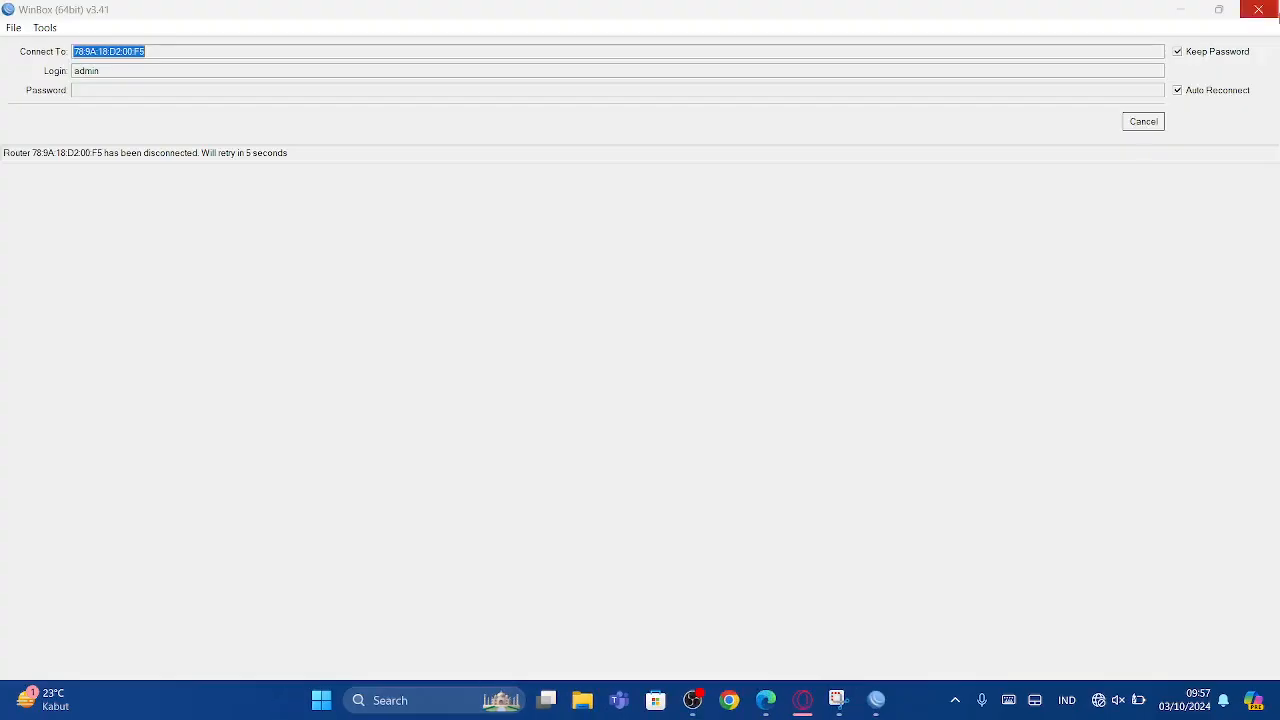
Cancel WinBox's automatic reconnection, connect to the router again as admin and bring its DHCP leases to the front.
click(1141, 149)
click(1148, 124)
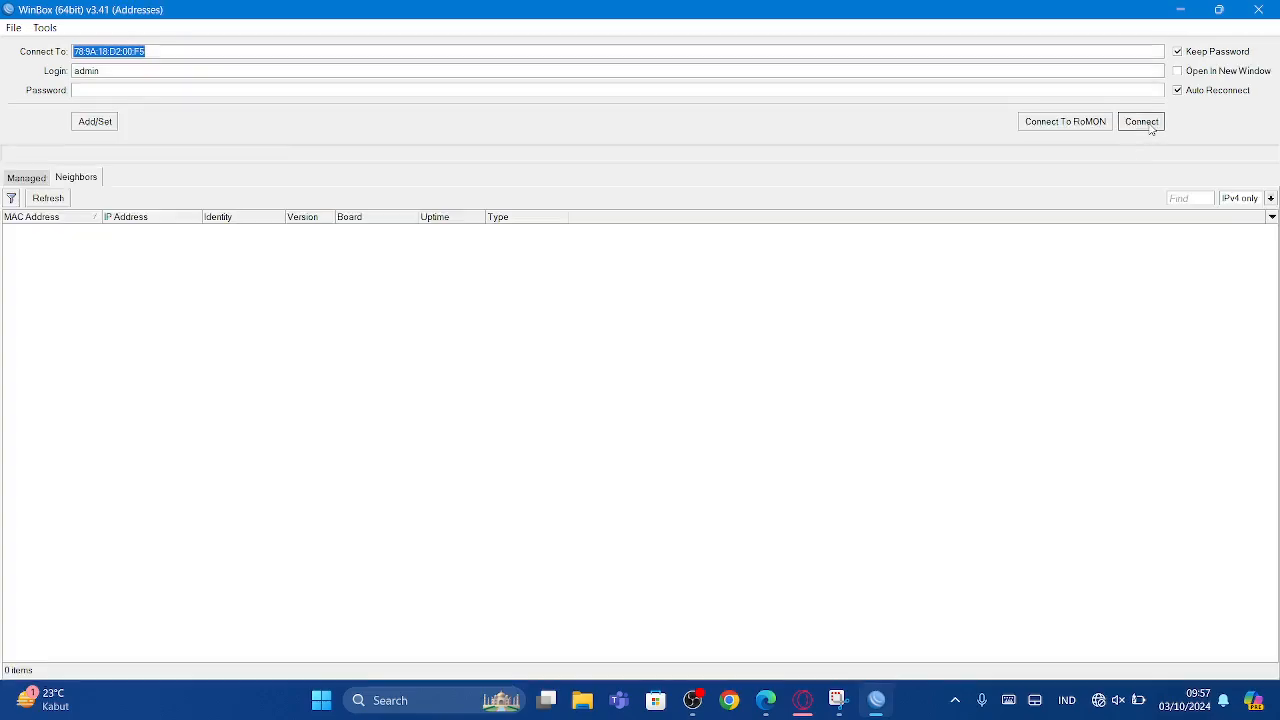
click(1150, 126)
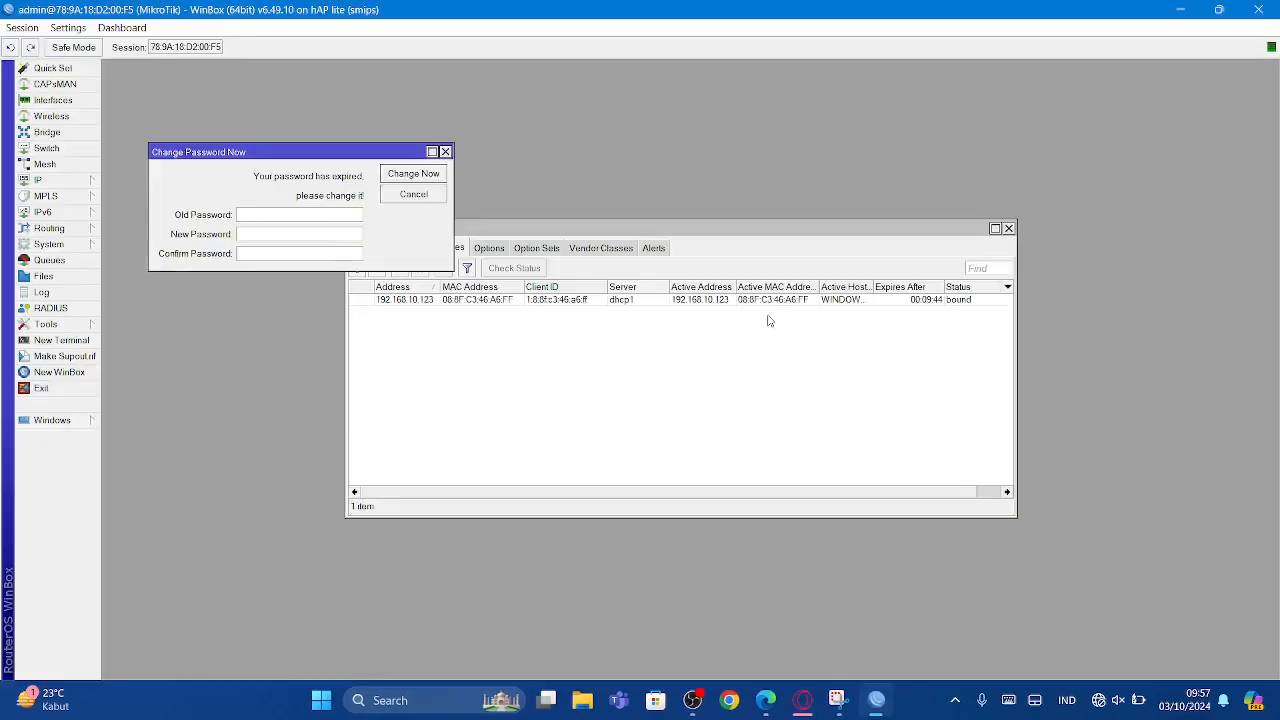
click(661, 311)
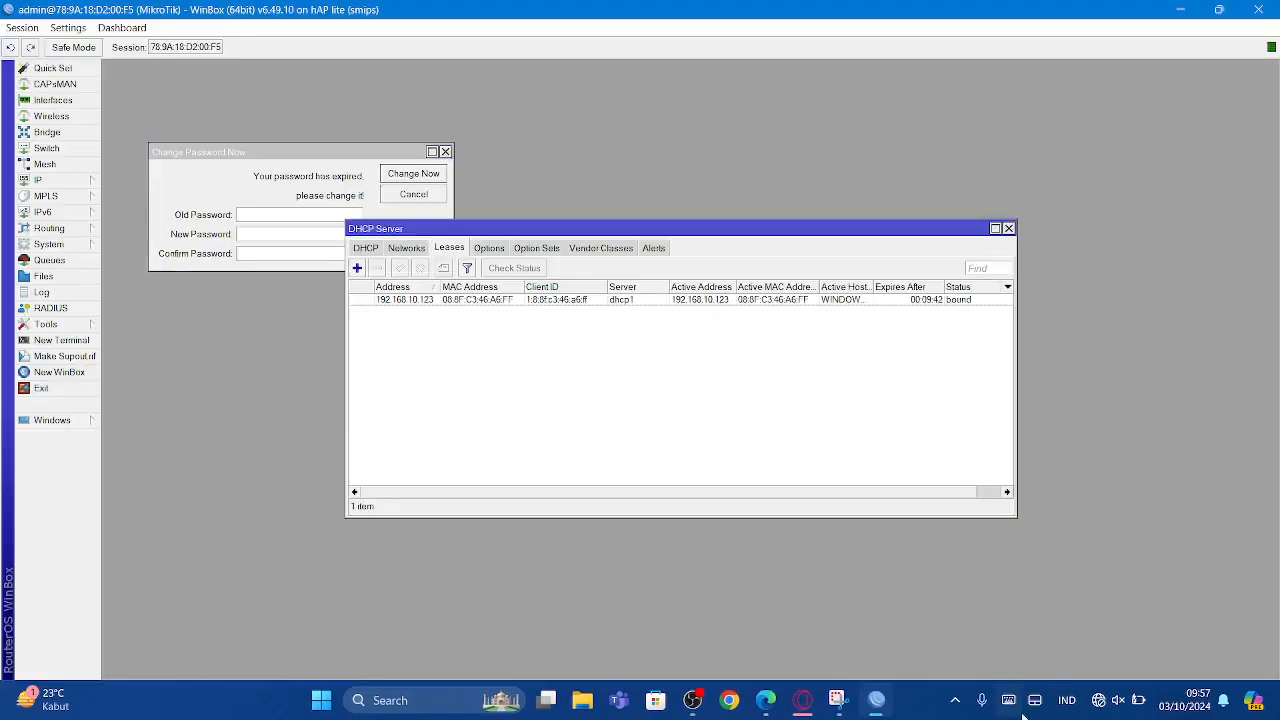
Open Windows' Network & internet settings, verify the Ethernet connection's IPv4 address in its properties and close Settings.
right_click(1098, 700)
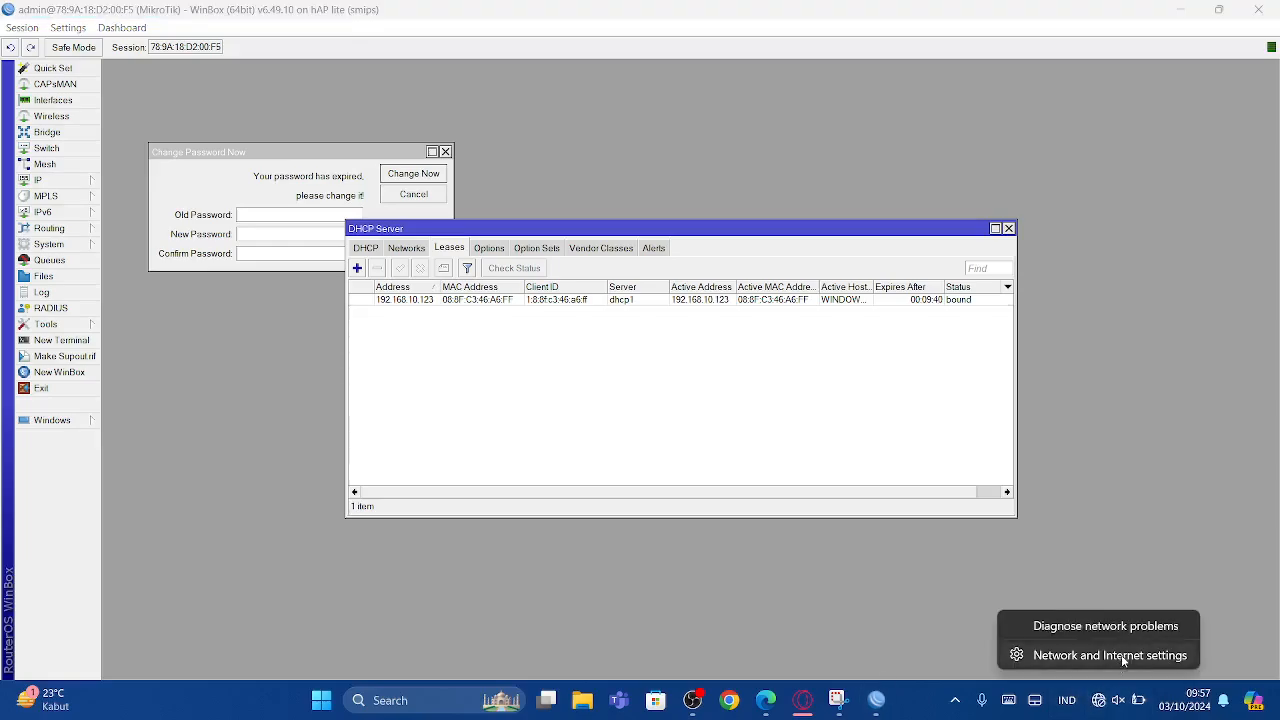
click(1126, 657)
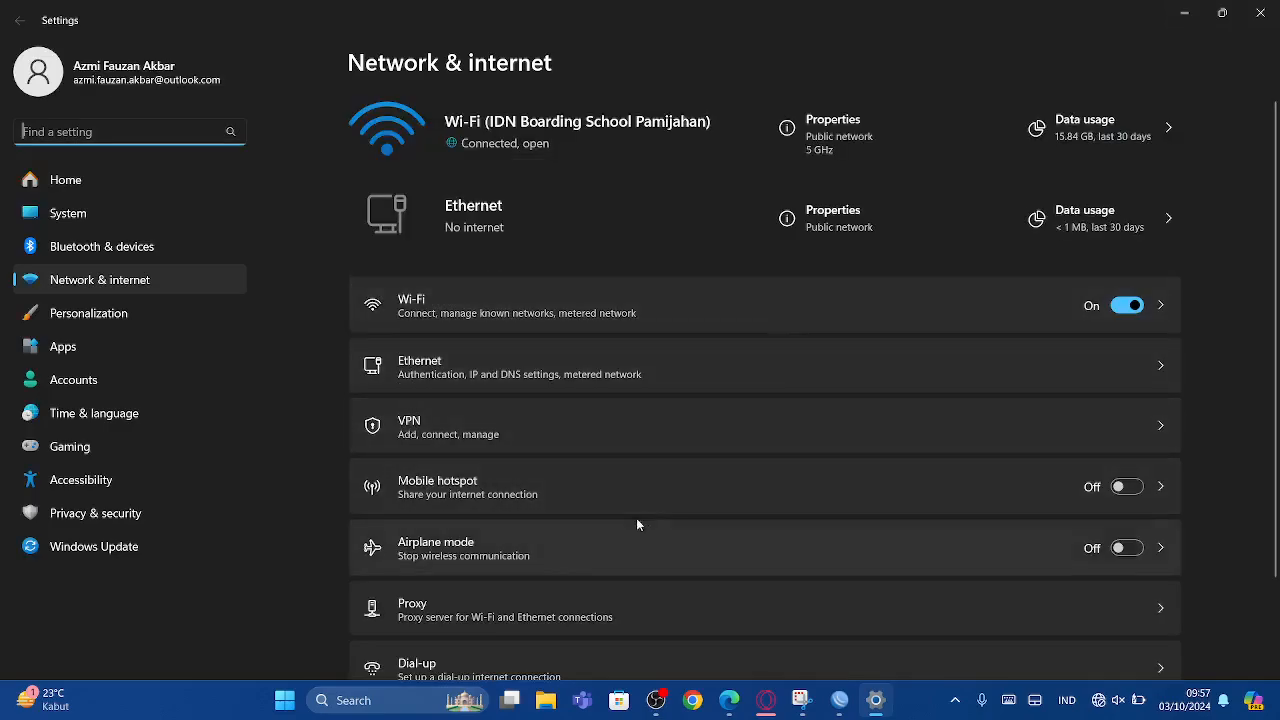
click(809, 222)
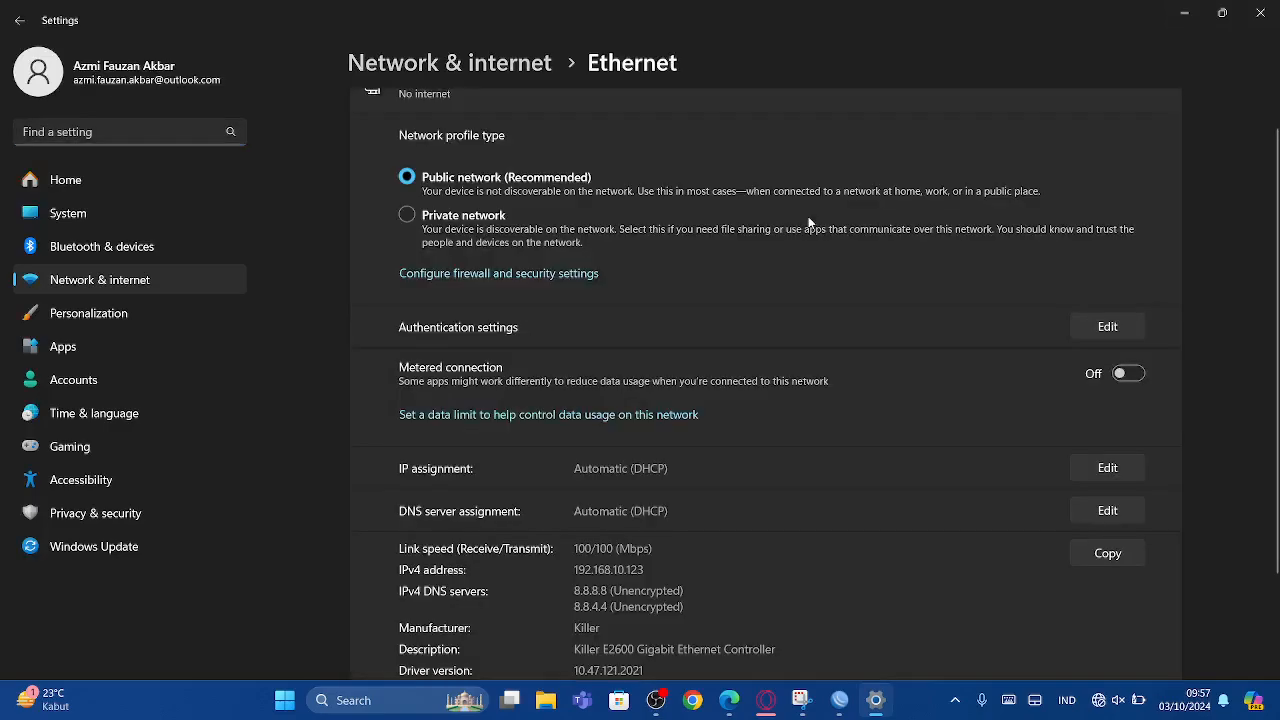
double_click(640, 569)
click(1260, 13)
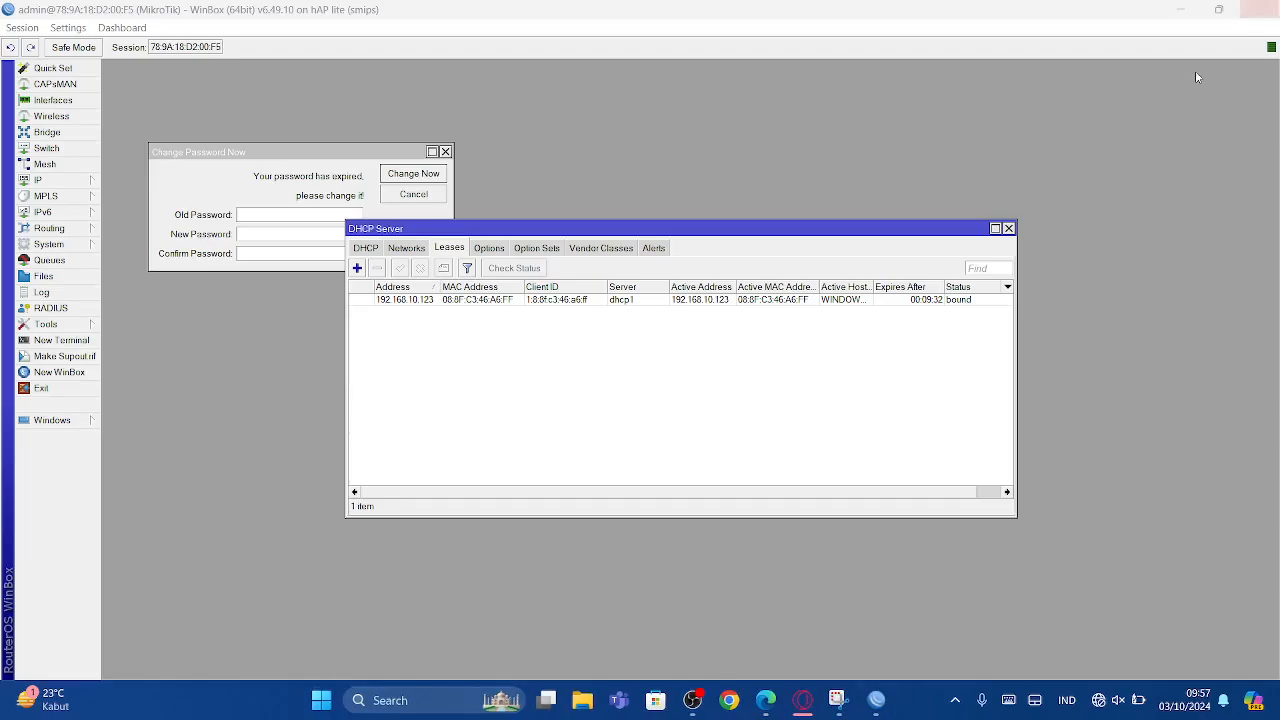